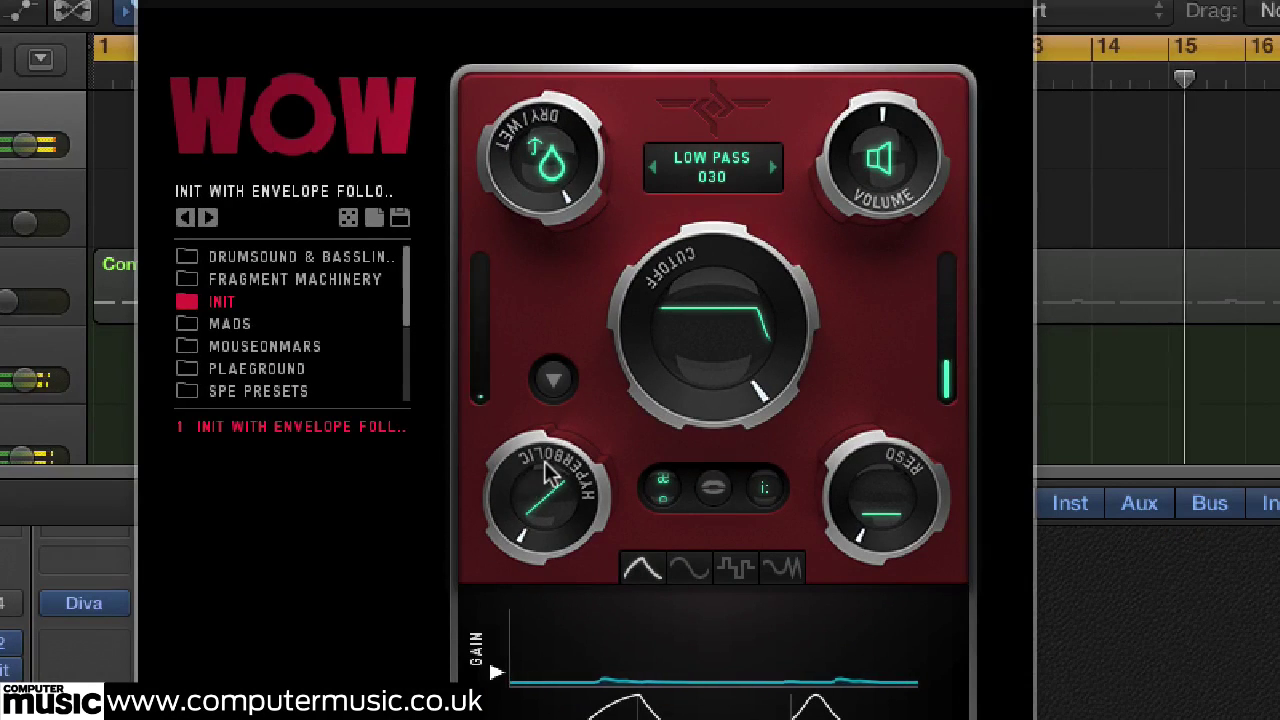
Step: Lower the cutoff of the Low Pass 030 filter to around its middle range and turn the resonance up high
left_click_drag(737, 251, 641, 442)
left_click_drag(857, 528, 626, 336)
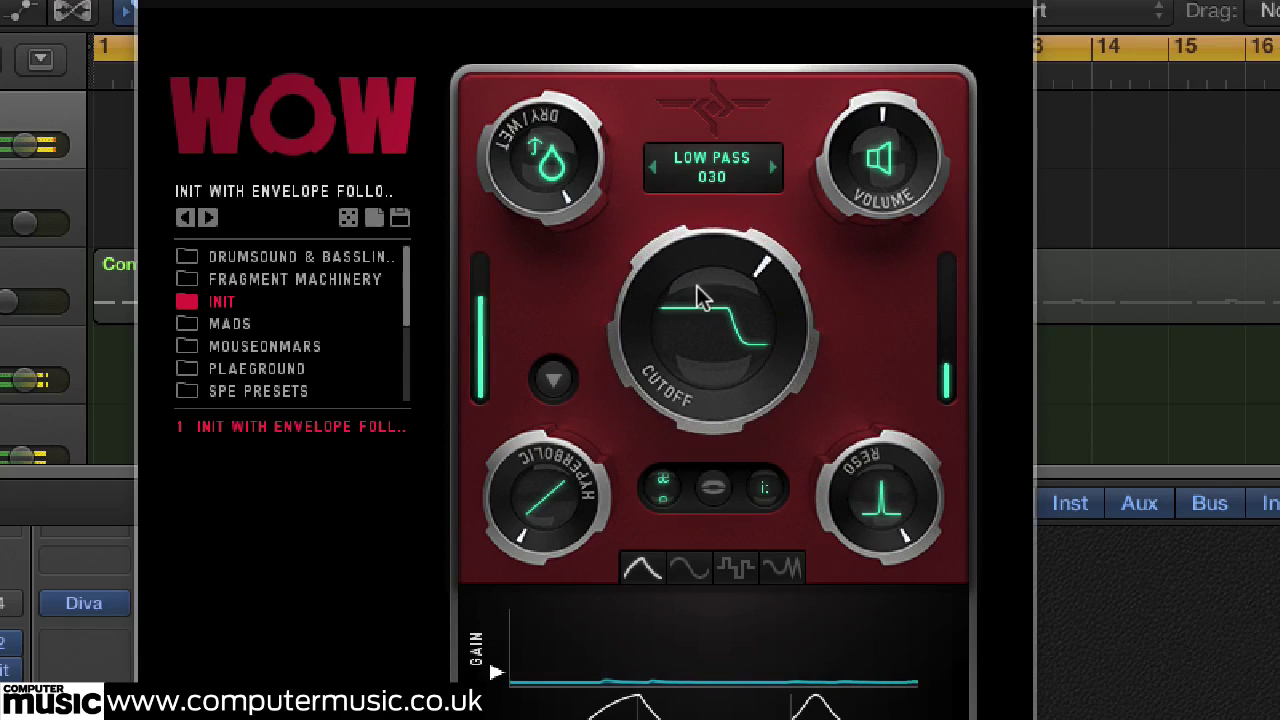
Step: Change the filter type to Low Pass 8 Pole and sweep the cutoff
left_click(712, 175)
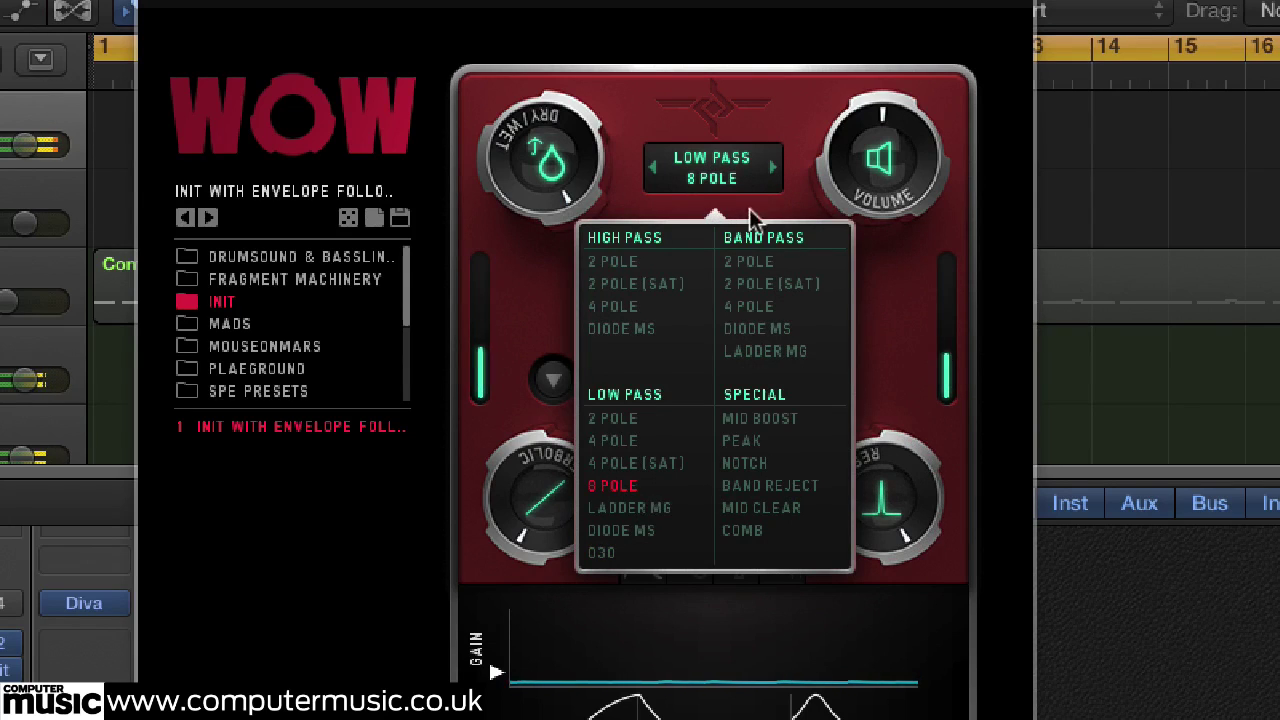
left_click(887, 295)
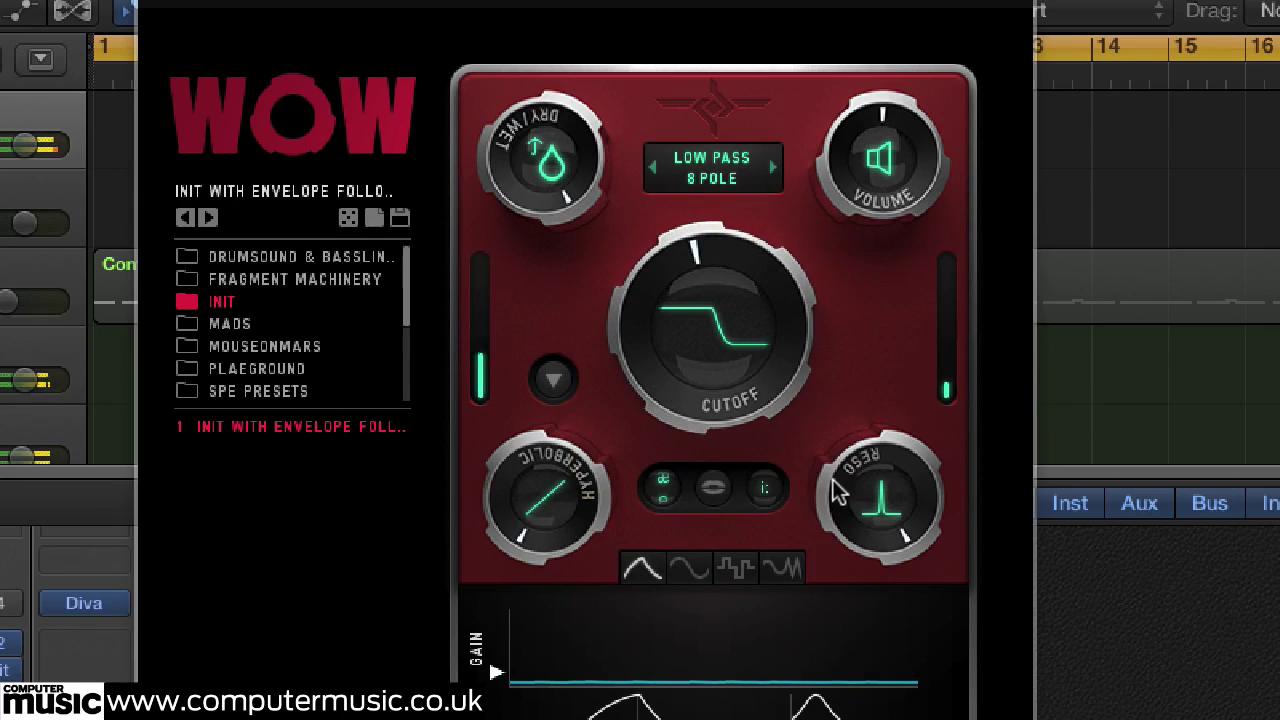
left_click_drag(689, 385, 660, 305)
Step: Change the filter type to Low Pass 4 Pole (Sat) and sweep the cutoff
left_click(703, 170)
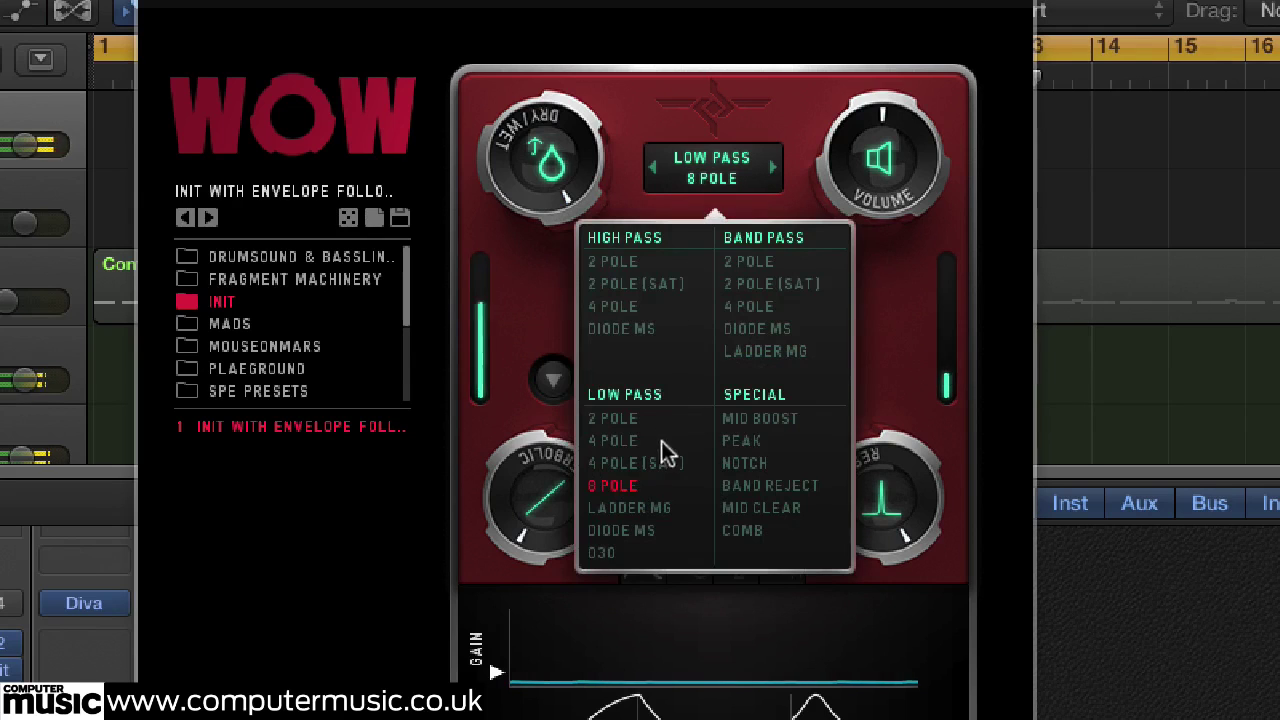
left_click(706, 456)
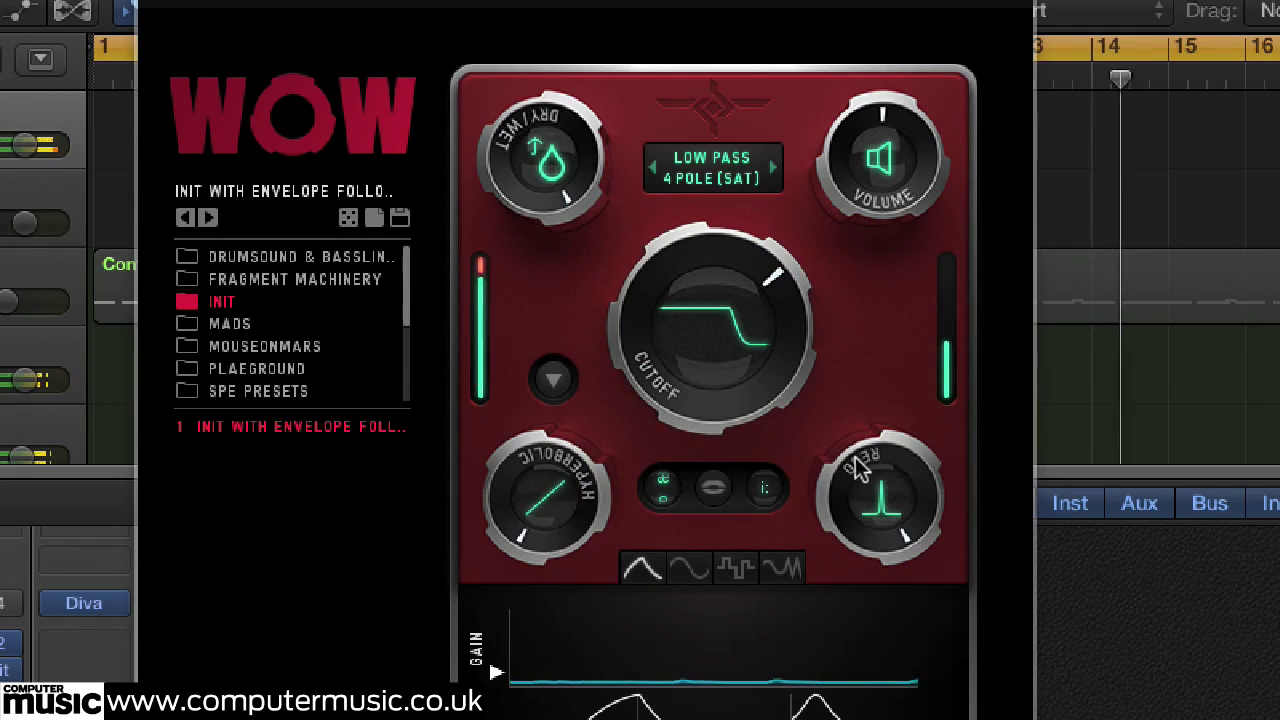
left_click_drag(655, 437, 626, 396)
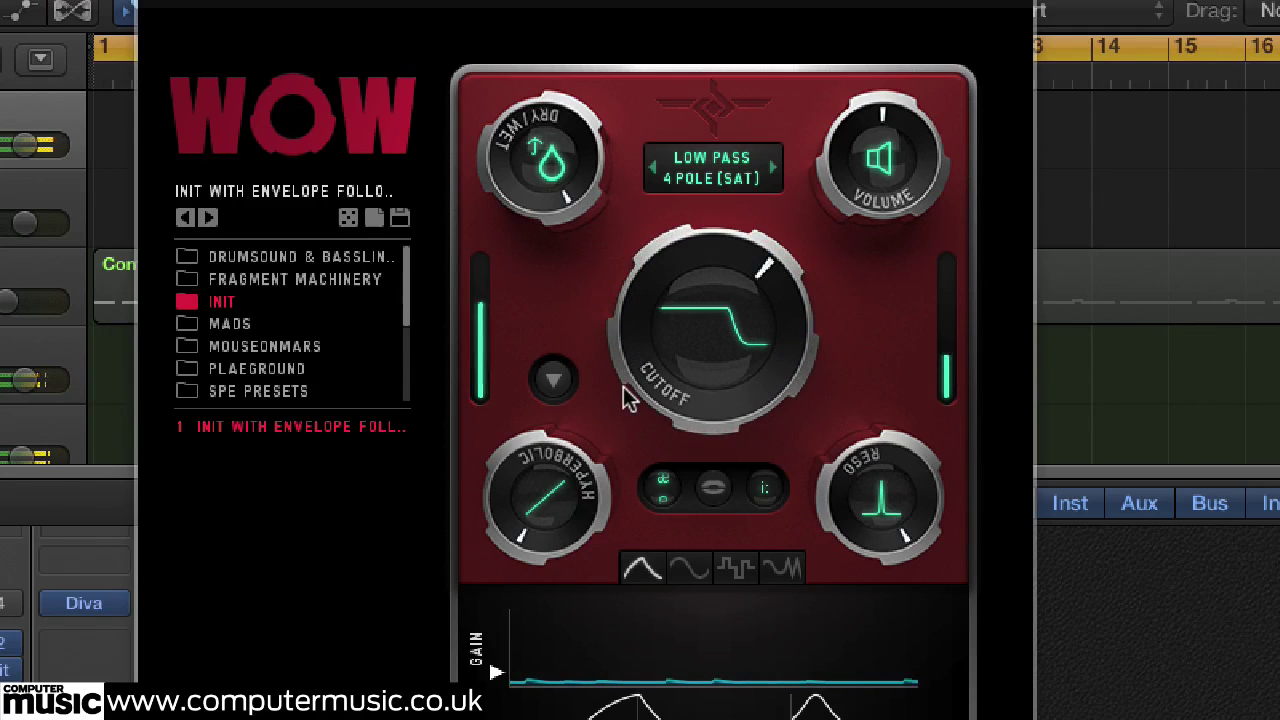
mouse_move(647, 342)
left_mouse_down()
mouse_move(639, 234)
mouse_move(631, 363)
mouse_move(645, 321)
left_mouse_up()
Step: Switch to the special Mid Boost filter and sweep its cutoff down to a low setting
left_click(724, 168)
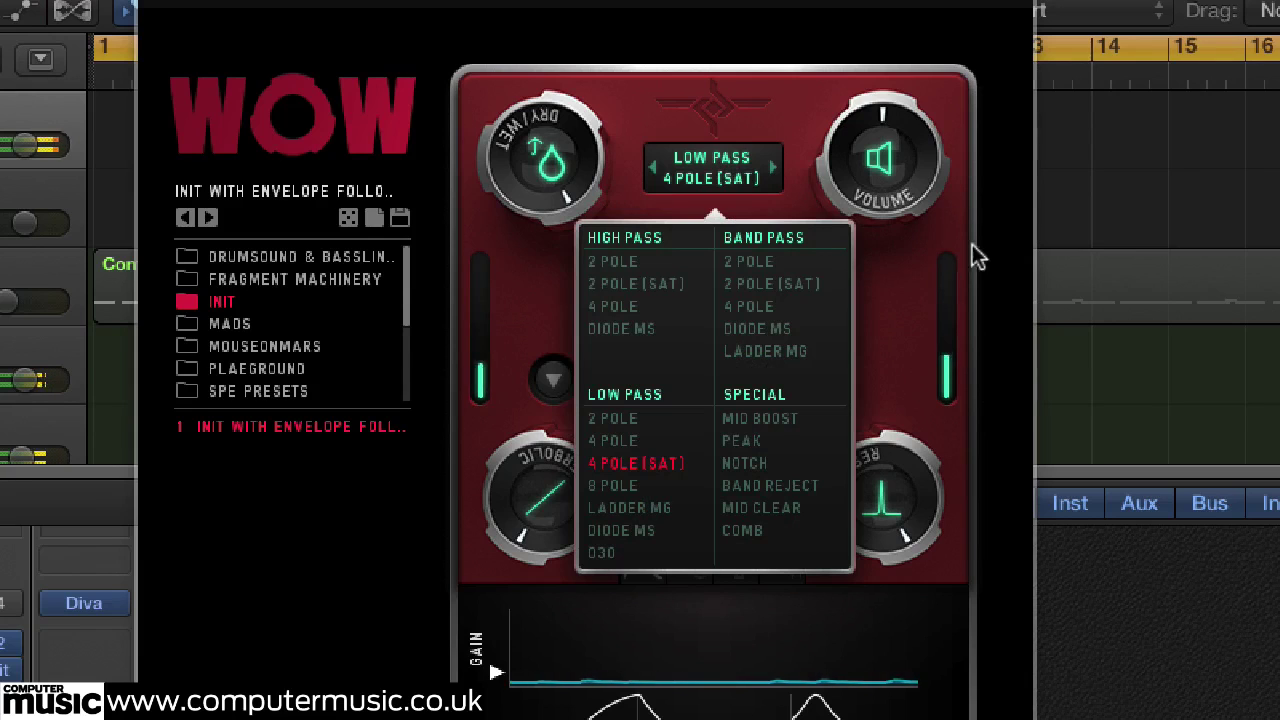
left_click(776, 419)
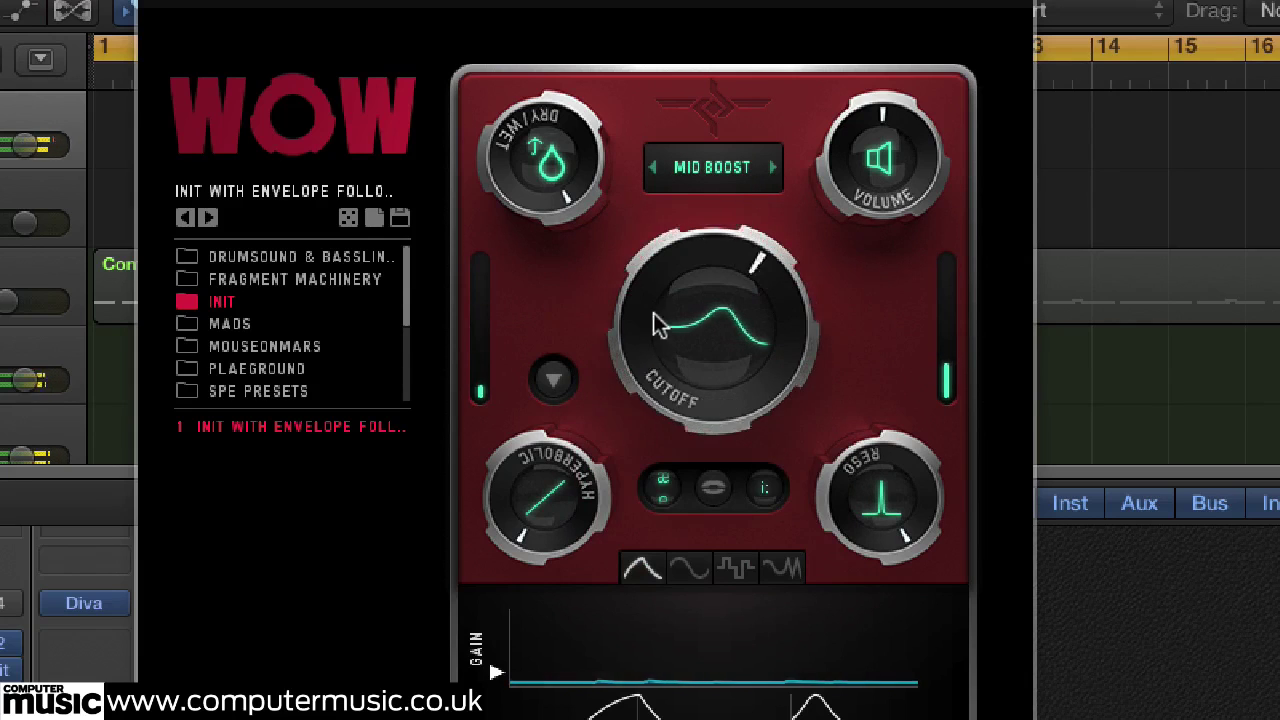
left_click_drag(653, 313, 655, 465)
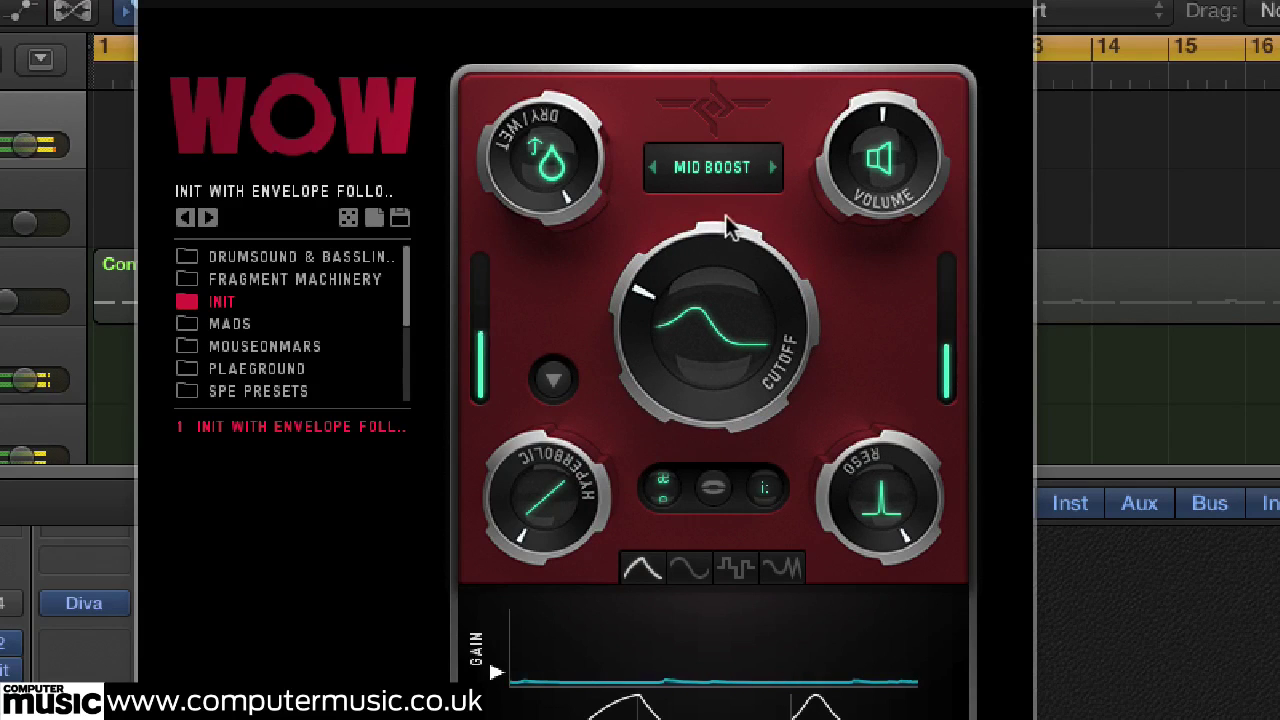
Step: Switch to the Notch filter, reduce the resonance to a little above halfway and raise the cutoff to around the middle
left_click(724, 175)
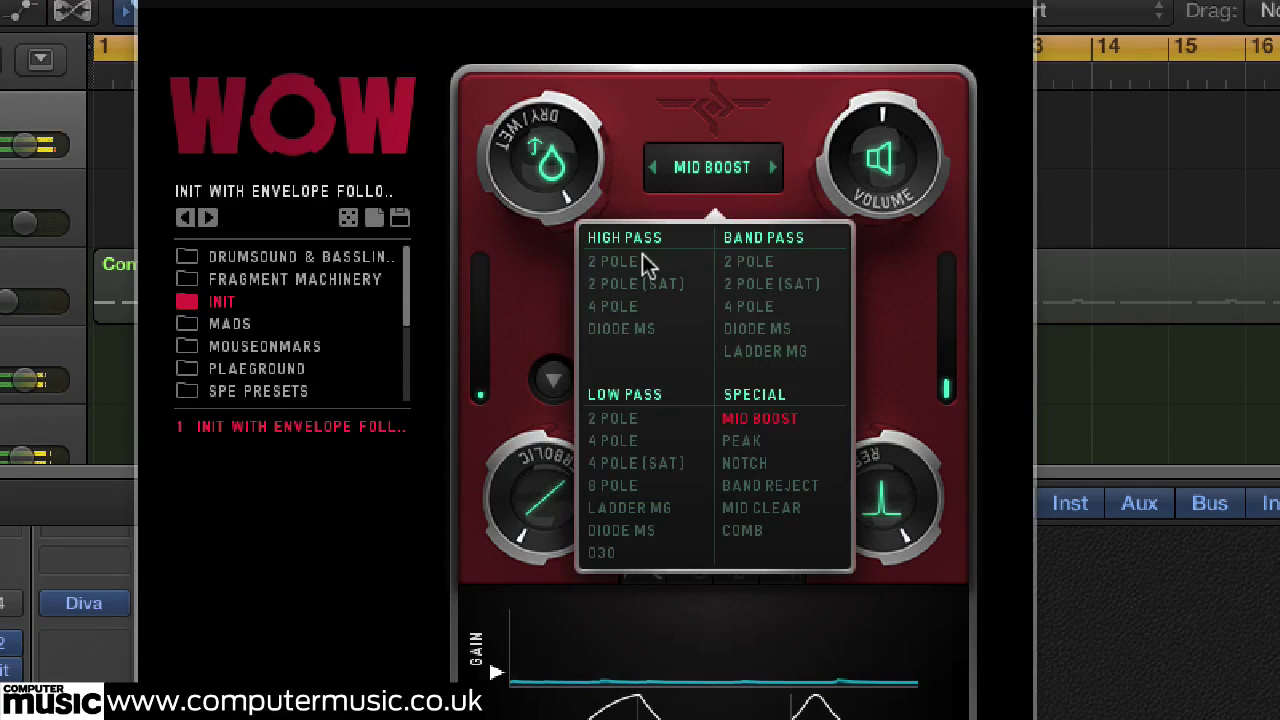
left_click(759, 463)
left_click(896, 335)
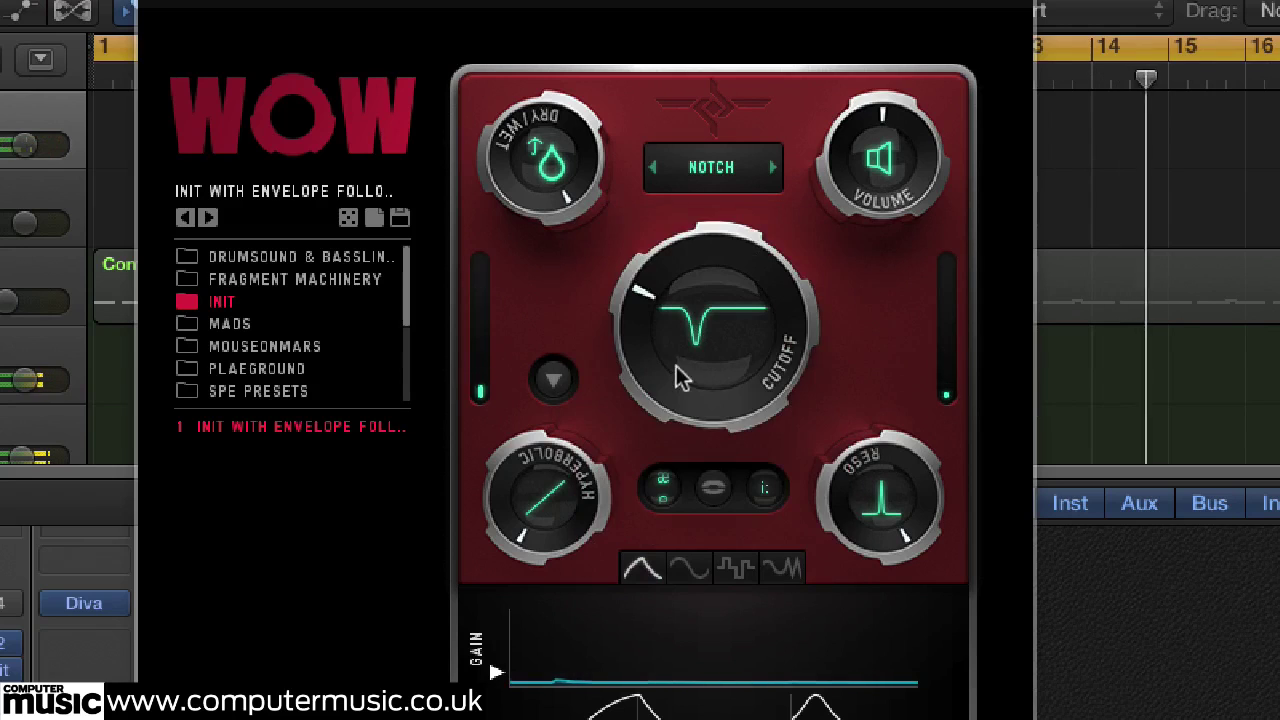
left_click_drag(848, 500, 858, 610)
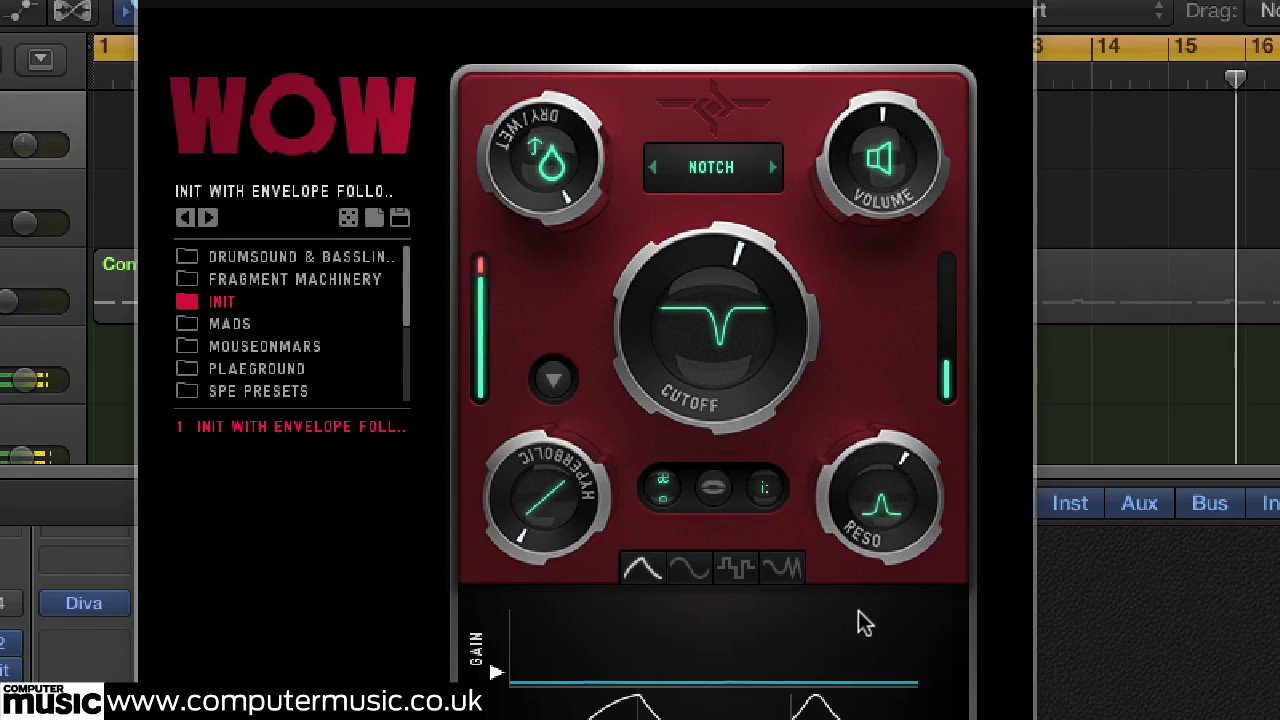
mouse_move(663, 354)
left_mouse_down()
mouse_move(650, 568)
mouse_move(657, 171)
mouse_move(655, 340)
left_mouse_up()
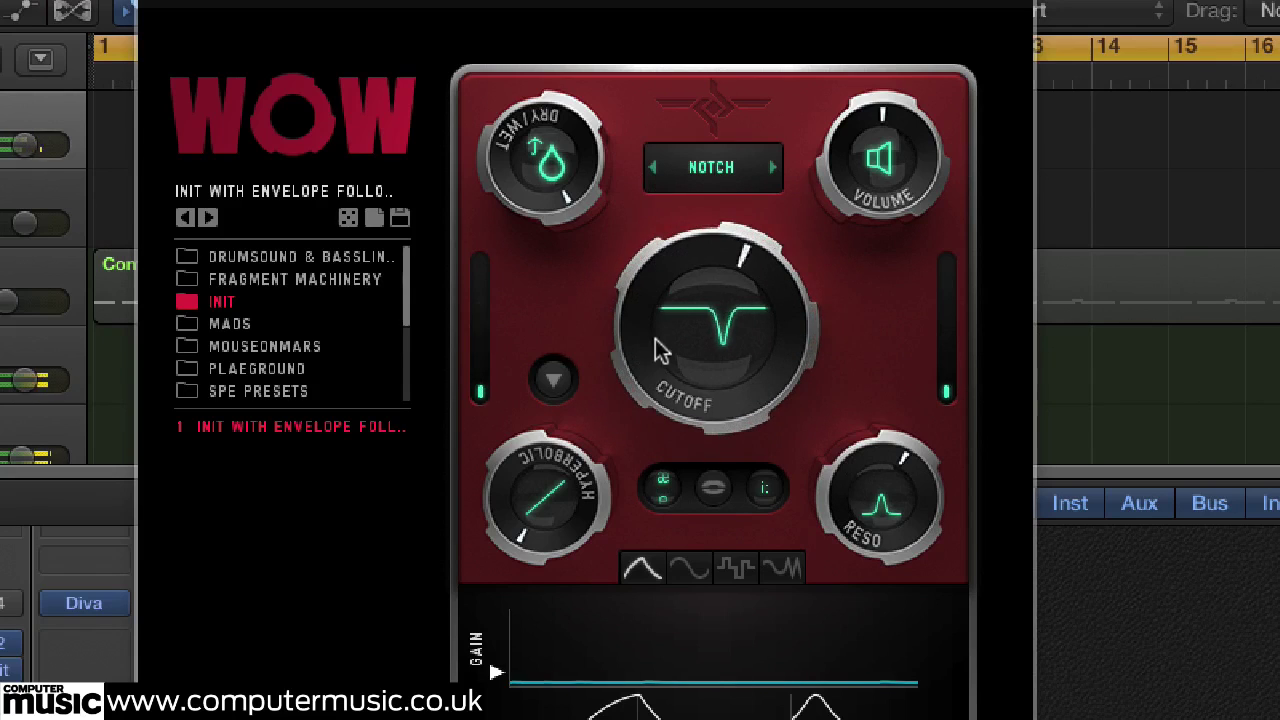
Step: Switch to the Comb filter, sweep the cutoff and reduce the resonance to a low setting
left_click(729, 163)
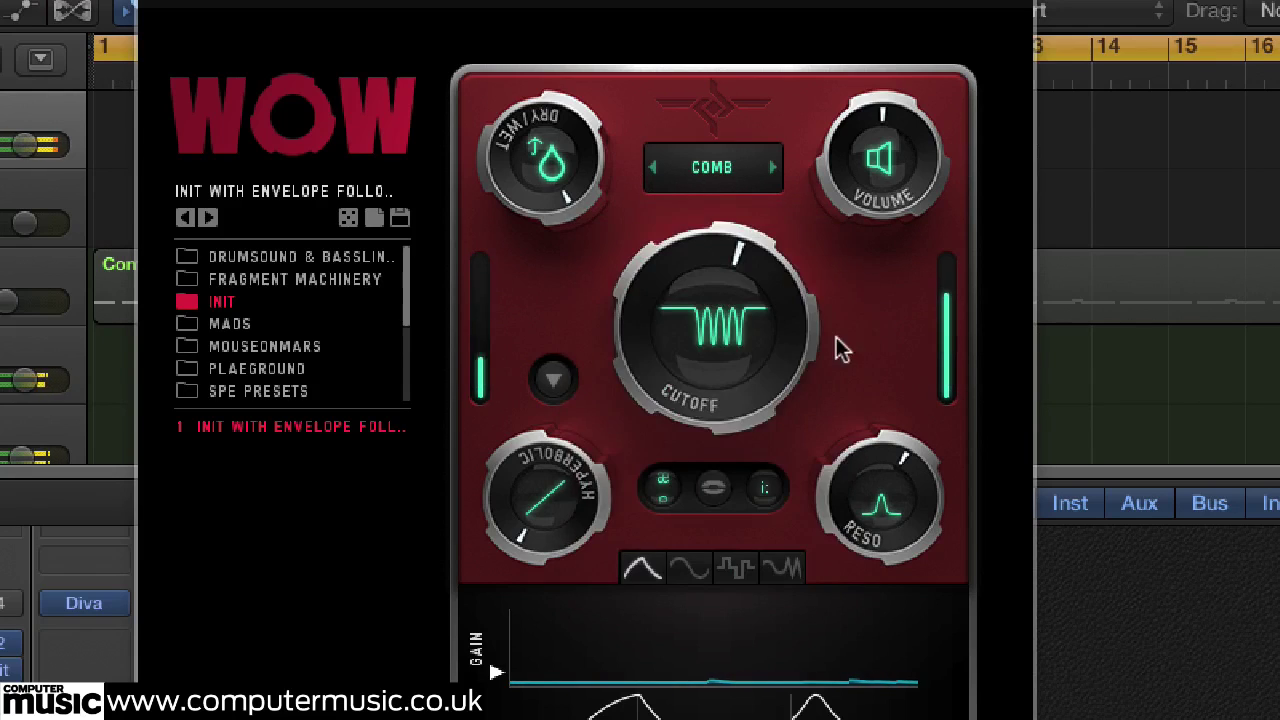
left_click_drag(663, 377, 653, 333)
left_click_drag(826, 466, 845, 585)
left_click_drag(640, 345, 652, 446)
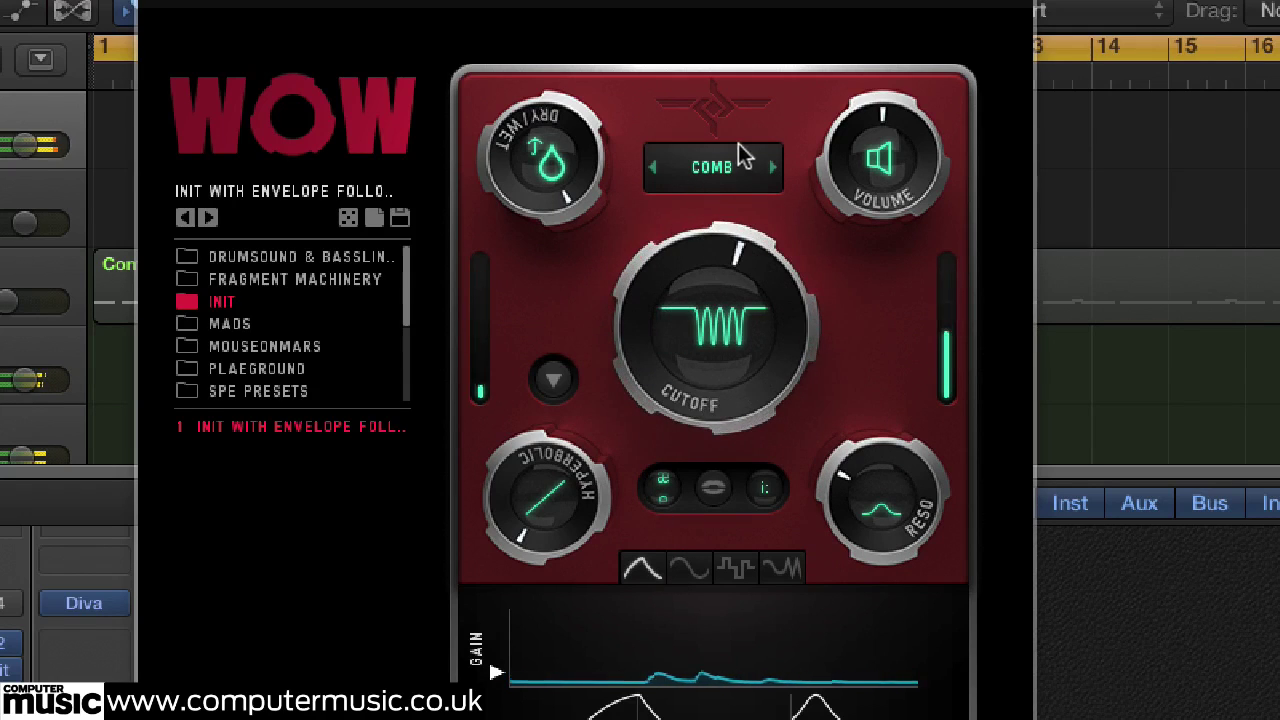
Step: Return the filter to Low Pass 4 Pole (Sat), open the cutoff fully and reduce the resonance almost to minimum
left_click(718, 166)
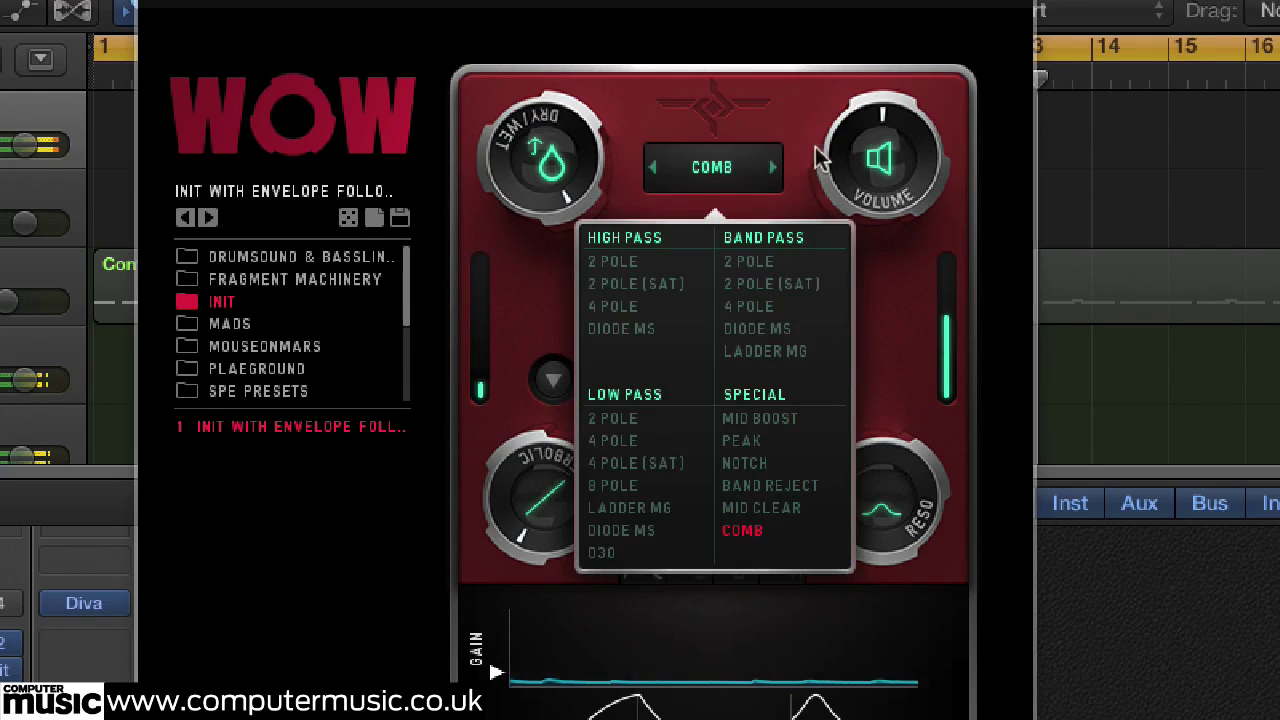
left_click(660, 464)
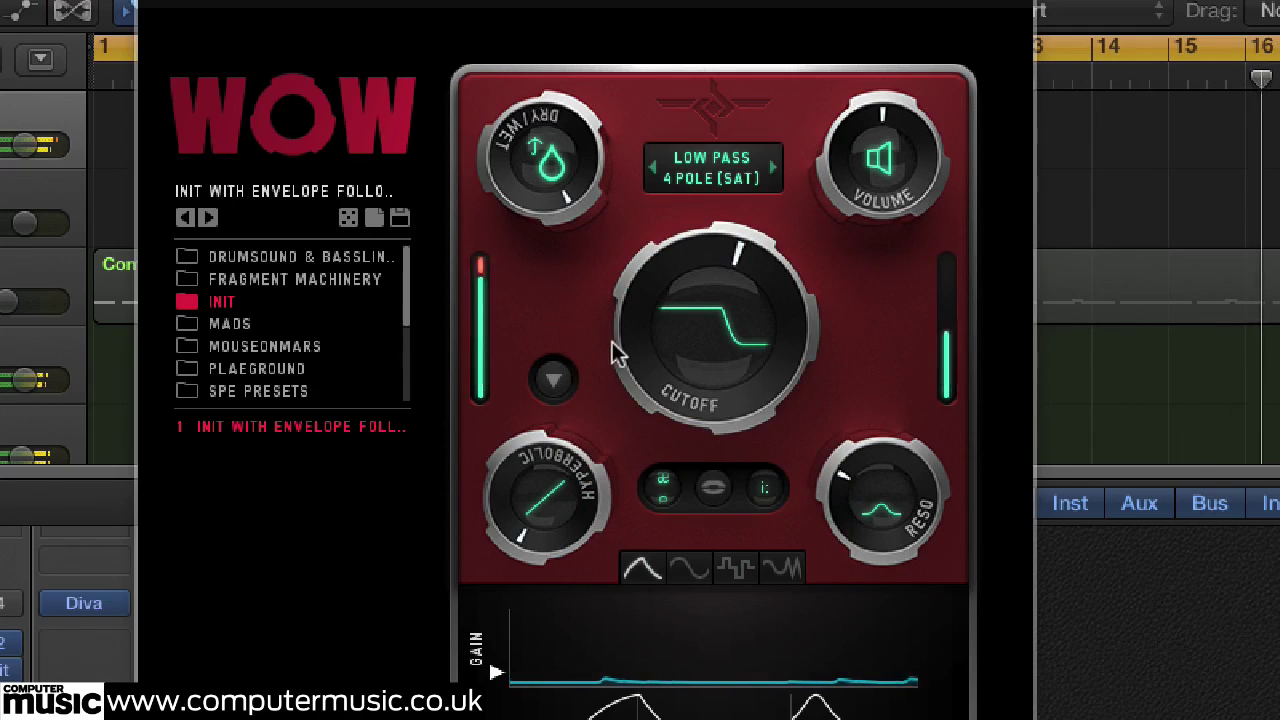
left_click_drag(612, 342, 654, 114)
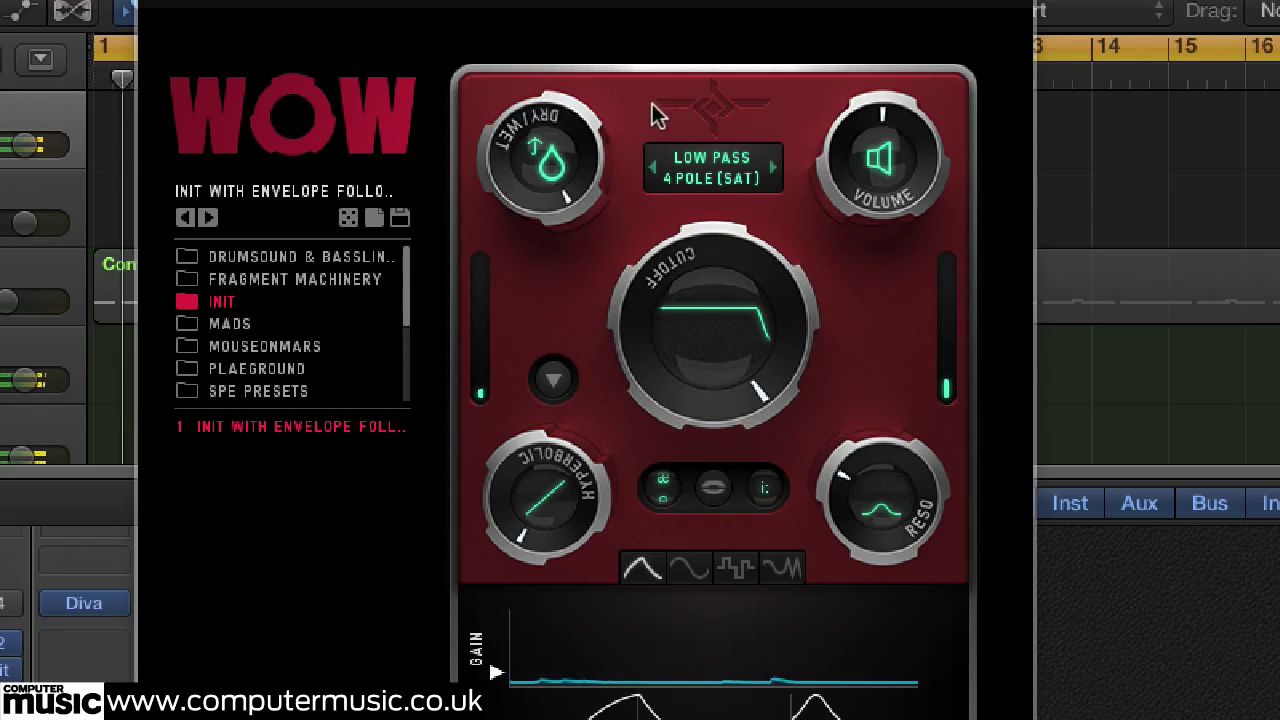
left_click_drag(870, 508, 843, 563)
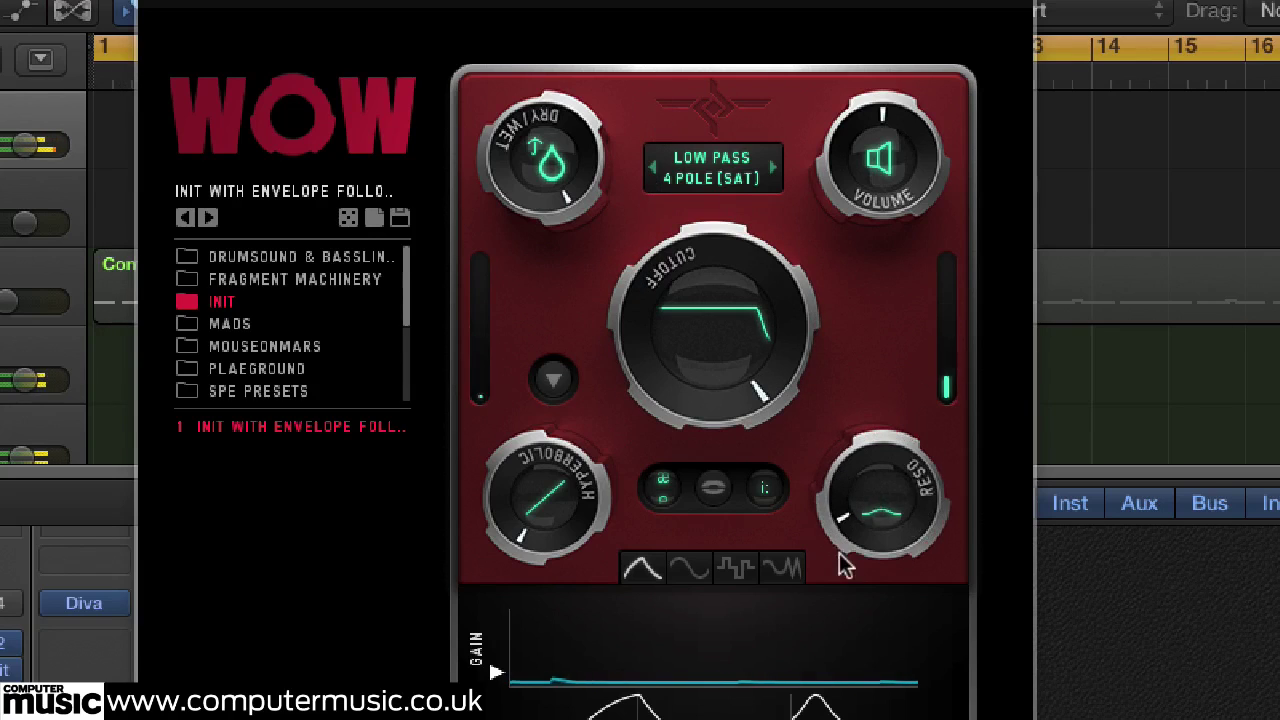
Step: Audition the Parabolic drive type with the amount raised to halfway, and the Sine drive type with the amount turned down low
left_click(555, 380)
left_click(584, 183)
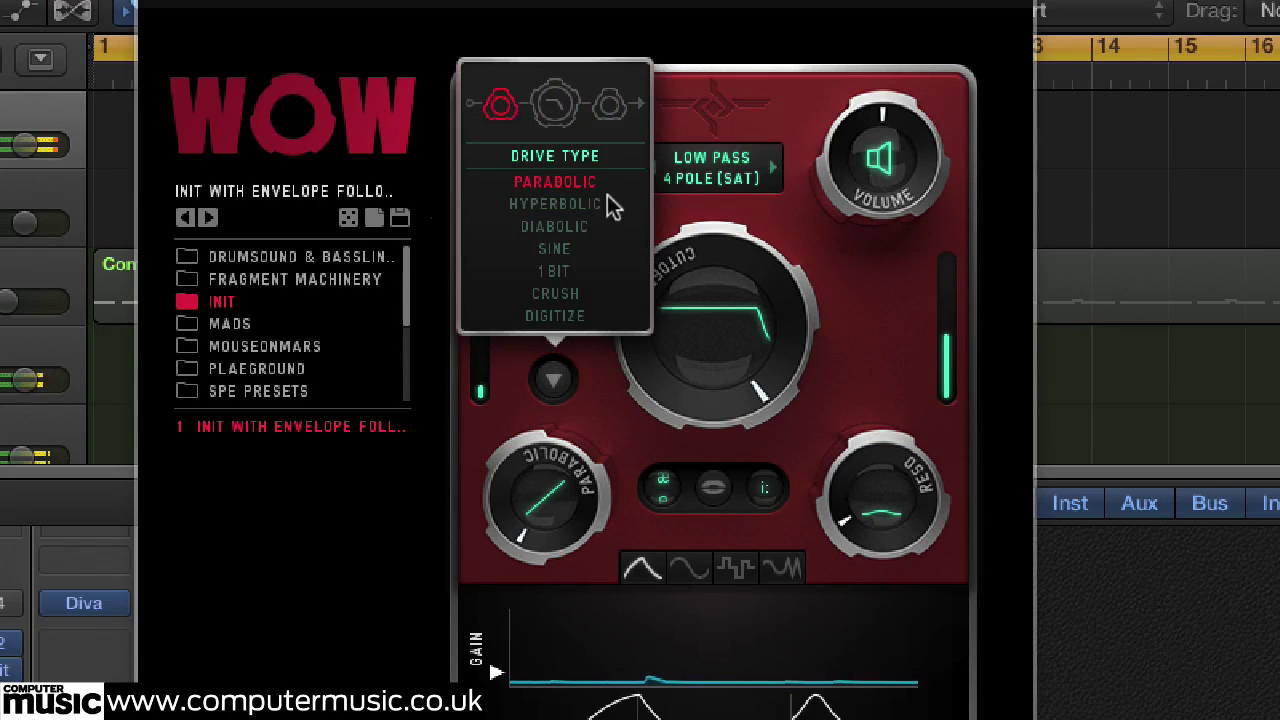
mouse_move(514, 508)
left_mouse_down()
mouse_move(516, 137)
mouse_move(543, 314)
left_mouse_up()
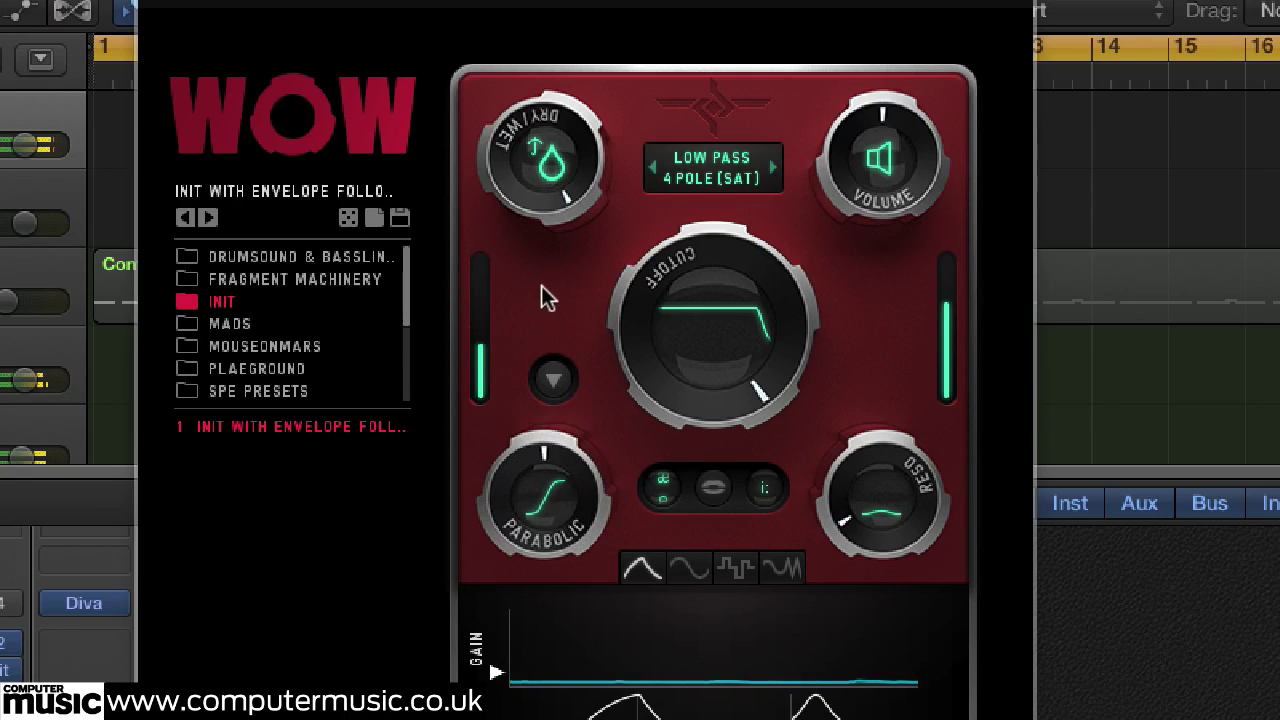
left_click(553, 382)
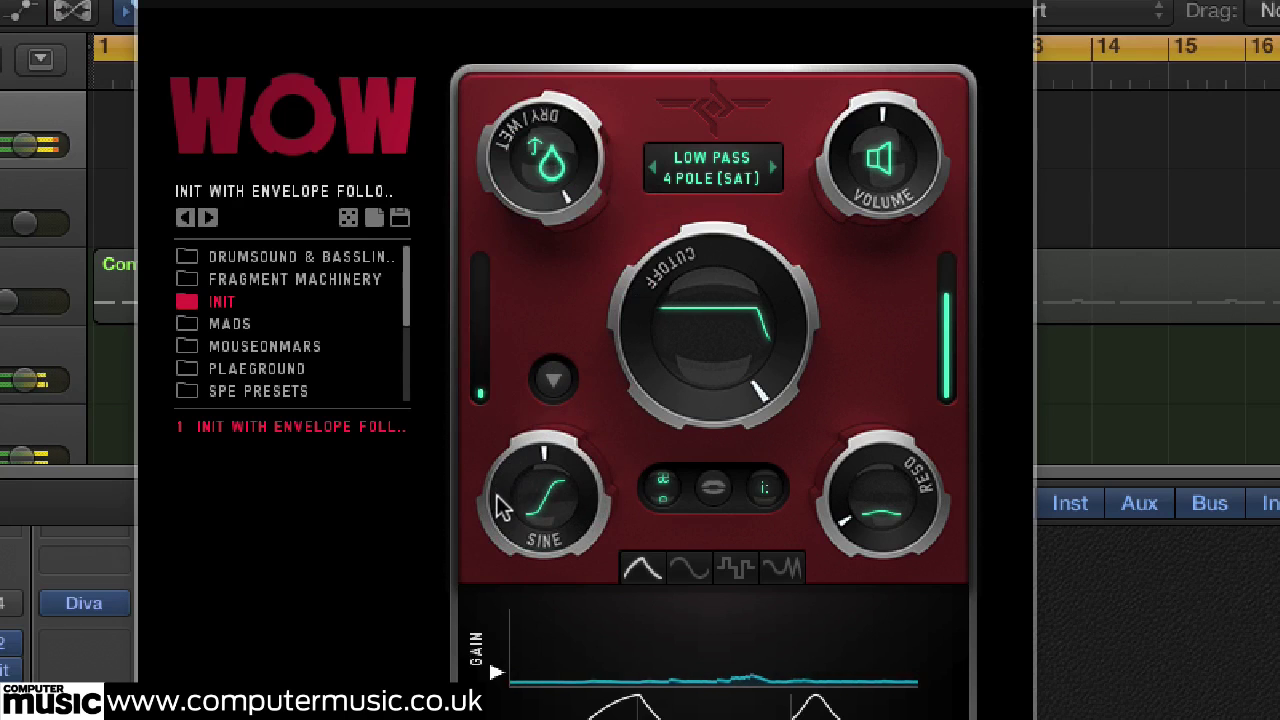
left_click_drag(502, 534, 509, 634)
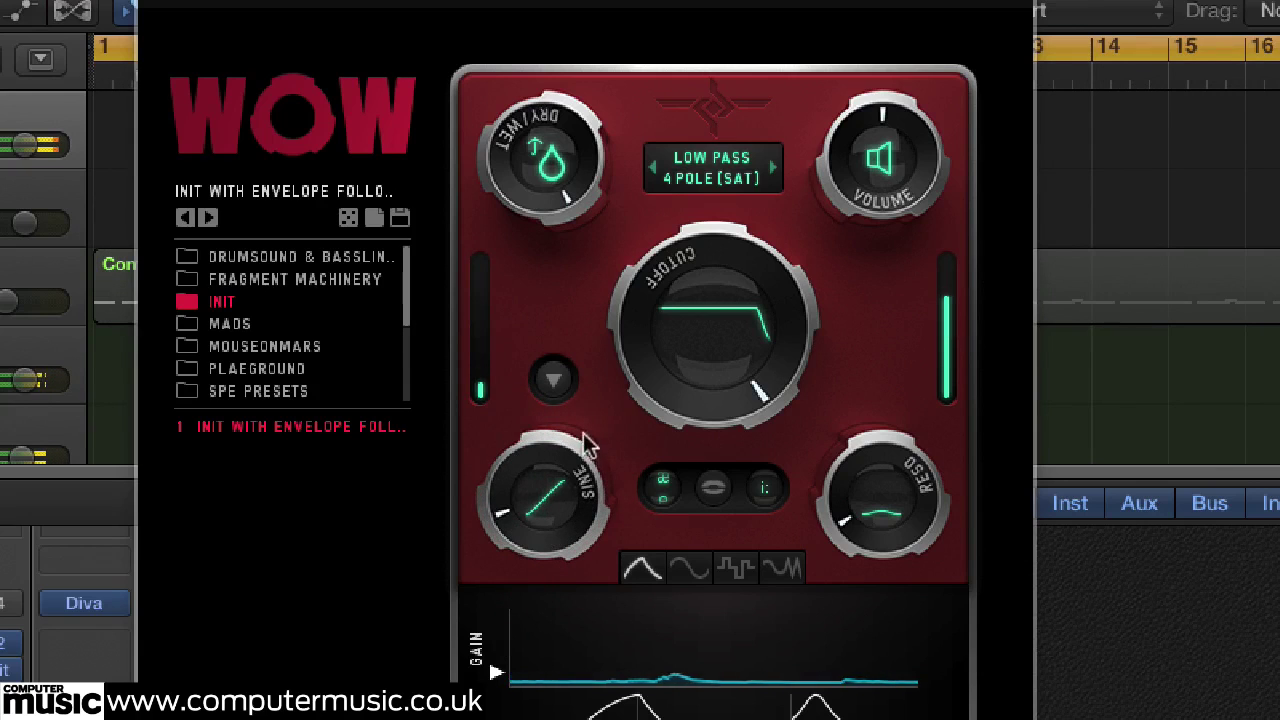
Step: Change the drive type to 1 Bit and raise the drive amount
left_click(558, 379)
left_click(560, 272)
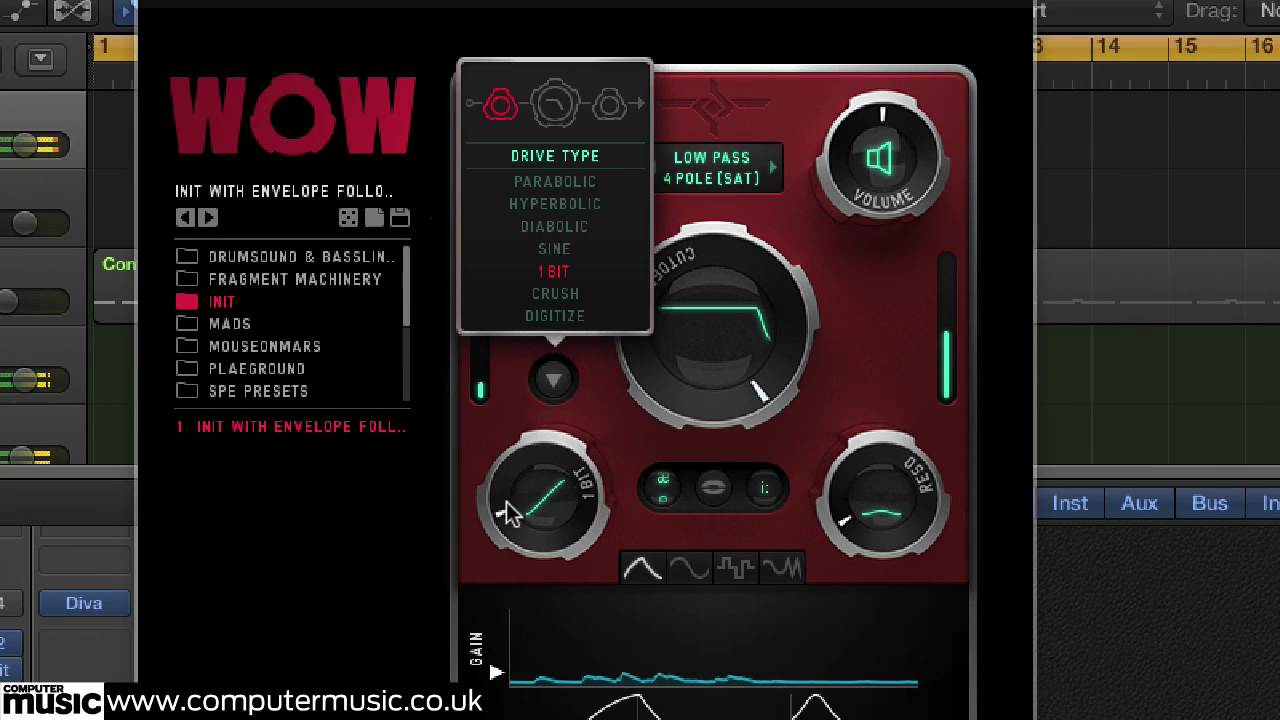
left_click_drag(505, 484, 523, 443)
Step: Change the drive type to Digitize and turn the drive amount up to maximum
left_click(553, 379)
left_click(554, 316)
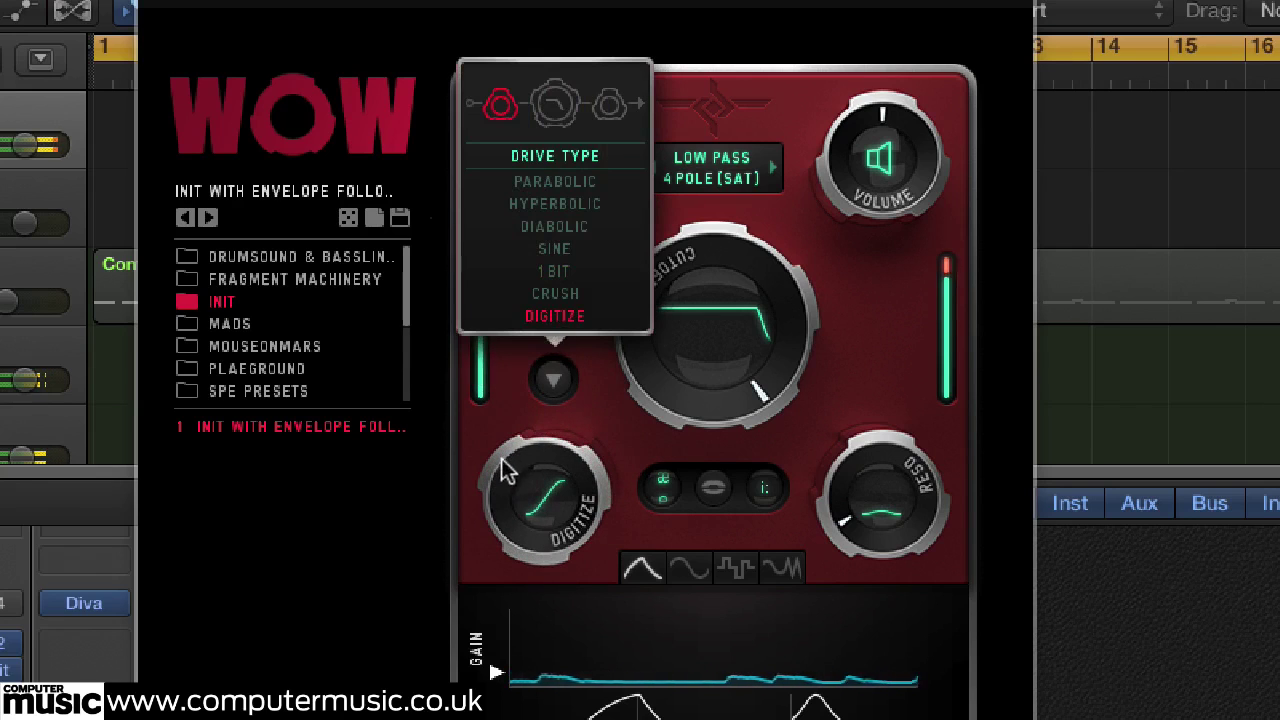
left_click(497, 514)
left_click_drag(496, 491, 536, 266)
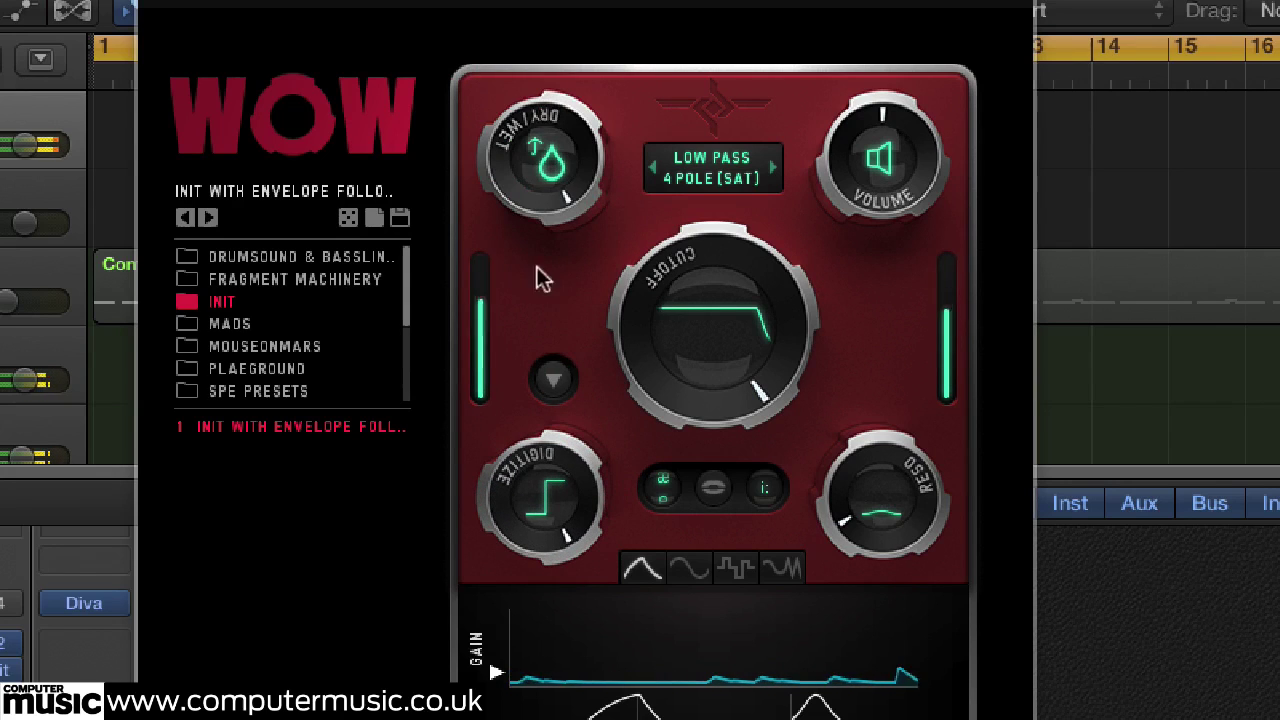
Step: Change the drive type to Crush and reduce the drive amount to a medium-high setting
left_click(555, 378)
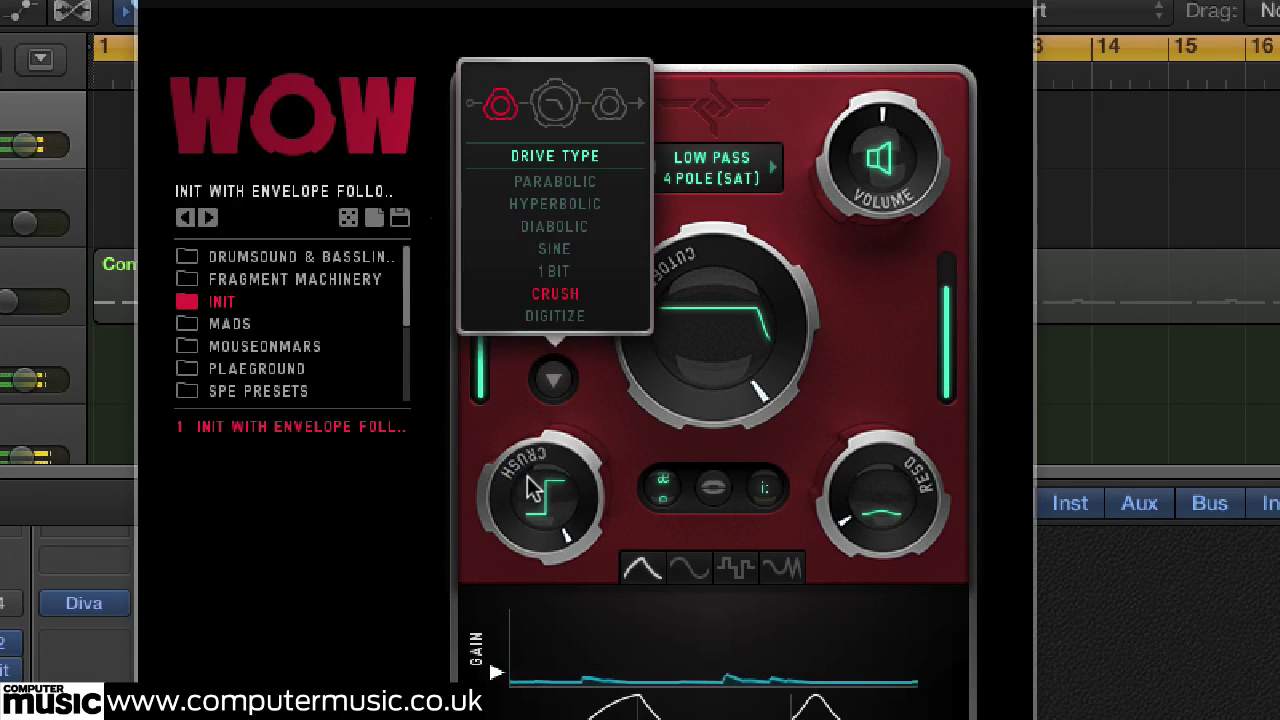
left_click(524, 481)
left_click_drag(503, 481, 500, 578)
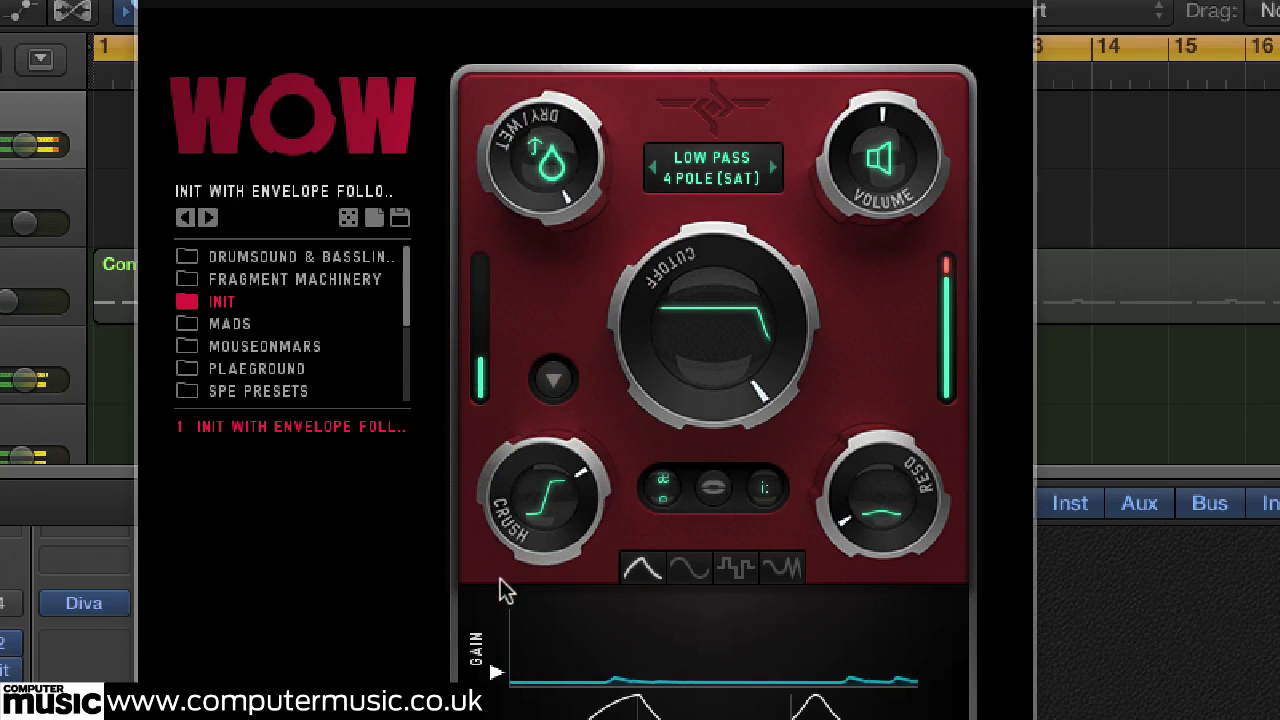
Step: Lower the dry/wet mix to blend the distorted signal with the dry sound
left_click_drag(506, 175, 505, 238)
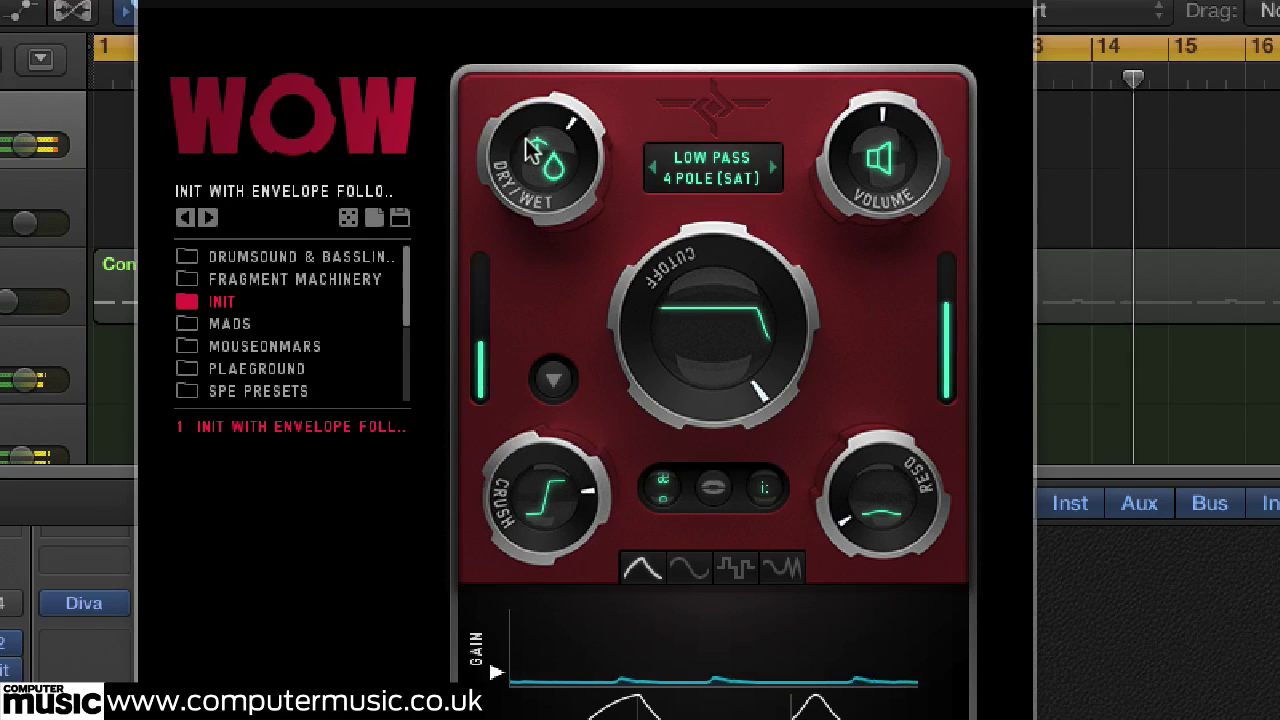
left_click_drag(516, 165, 525, 195)
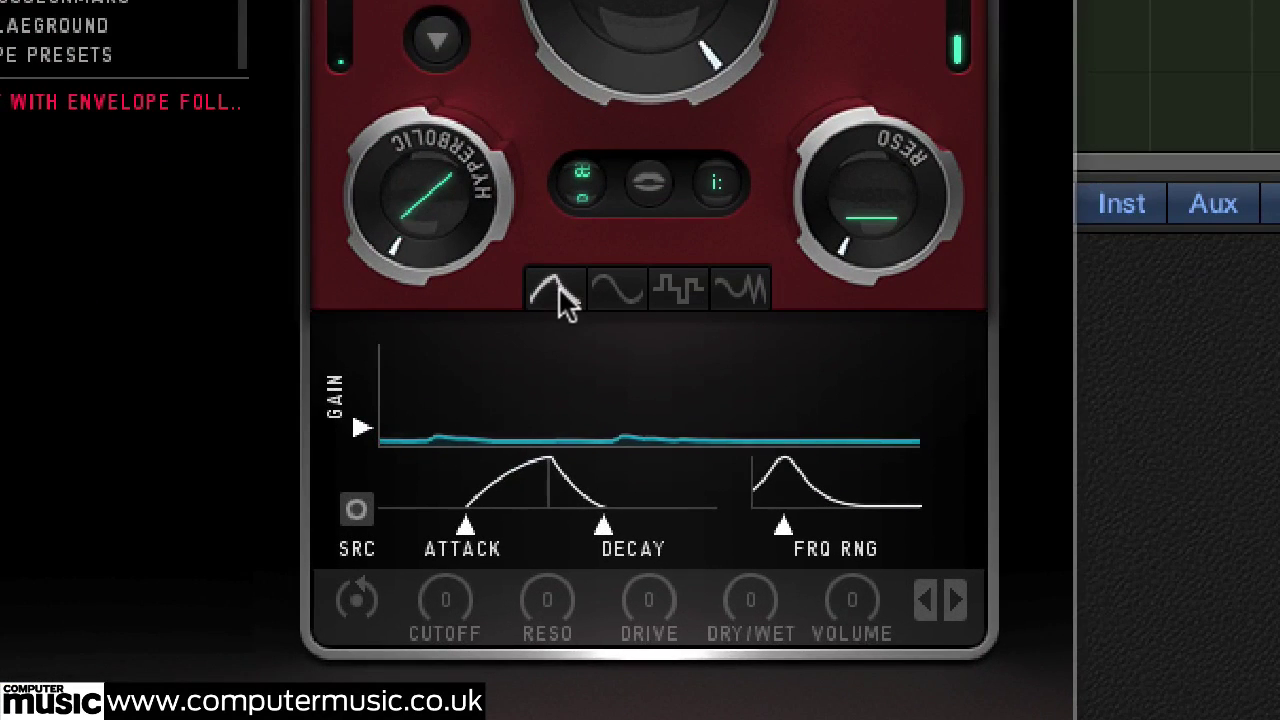
Step: Look through the modulator pages, including the step sequencer and wave modulator, and return to the envelope follower
left_click(630, 485)
left_click(677, 292)
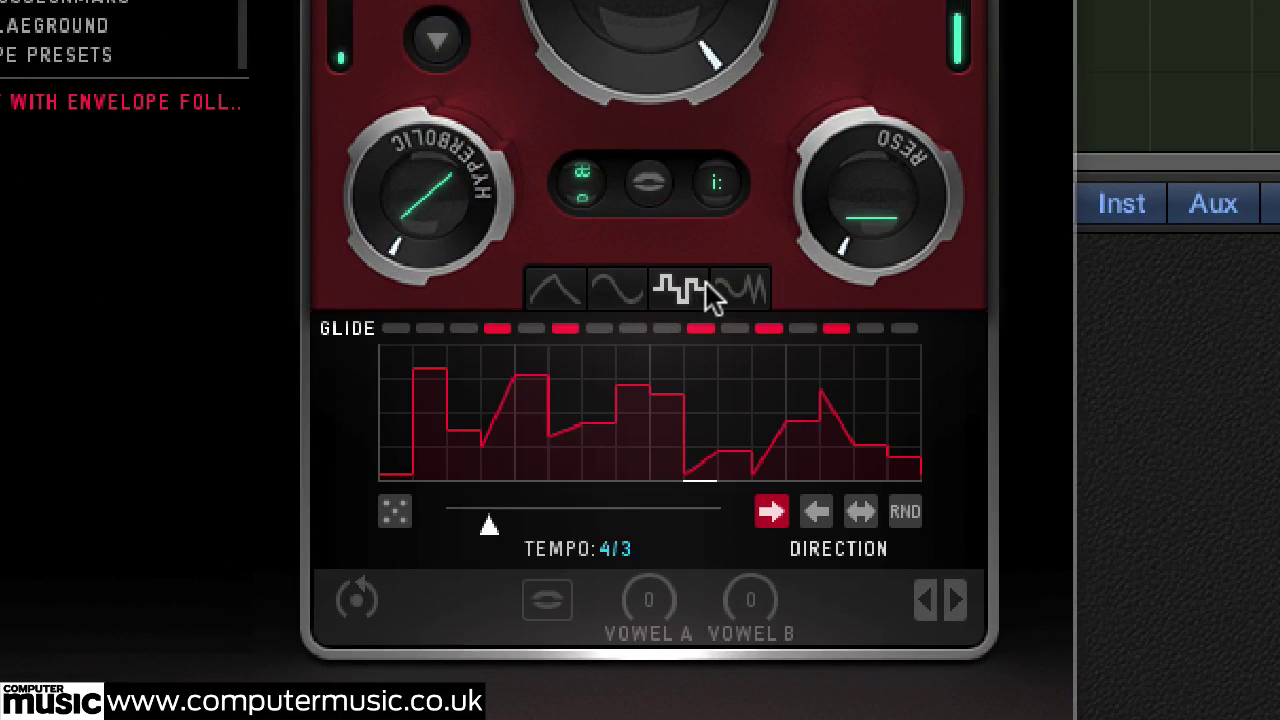
left_click(745, 292)
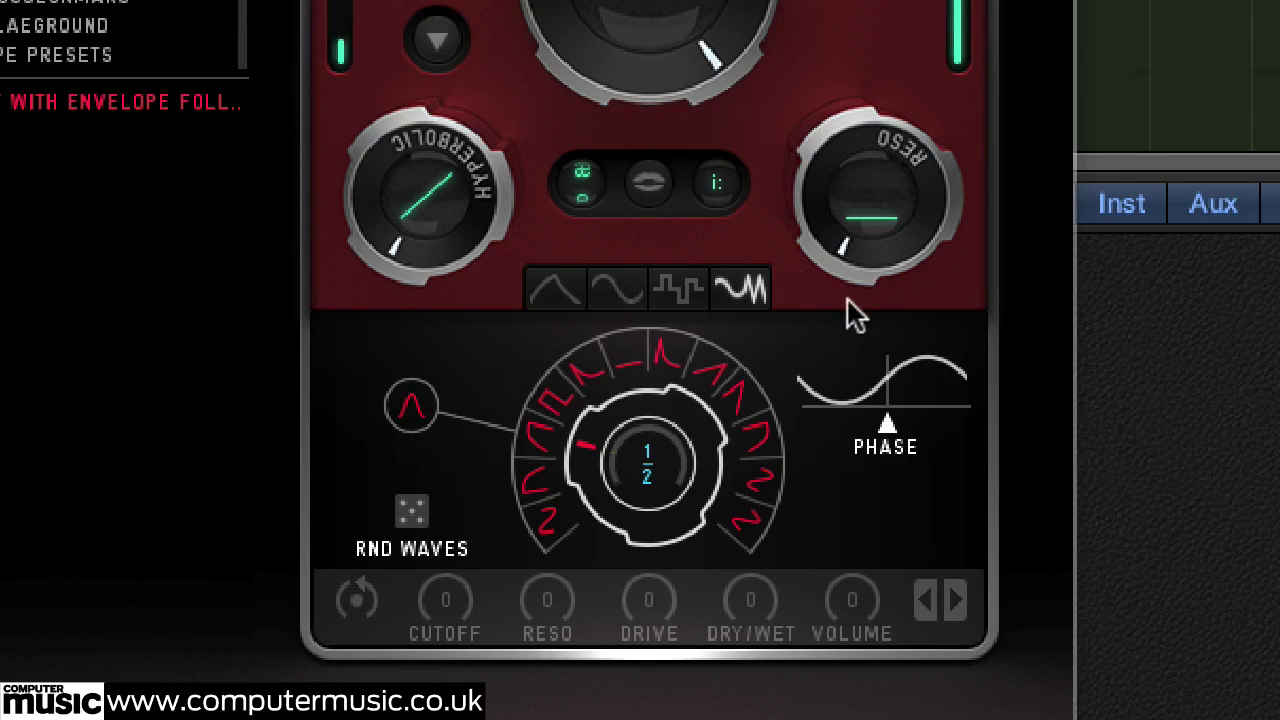
left_click(553, 291)
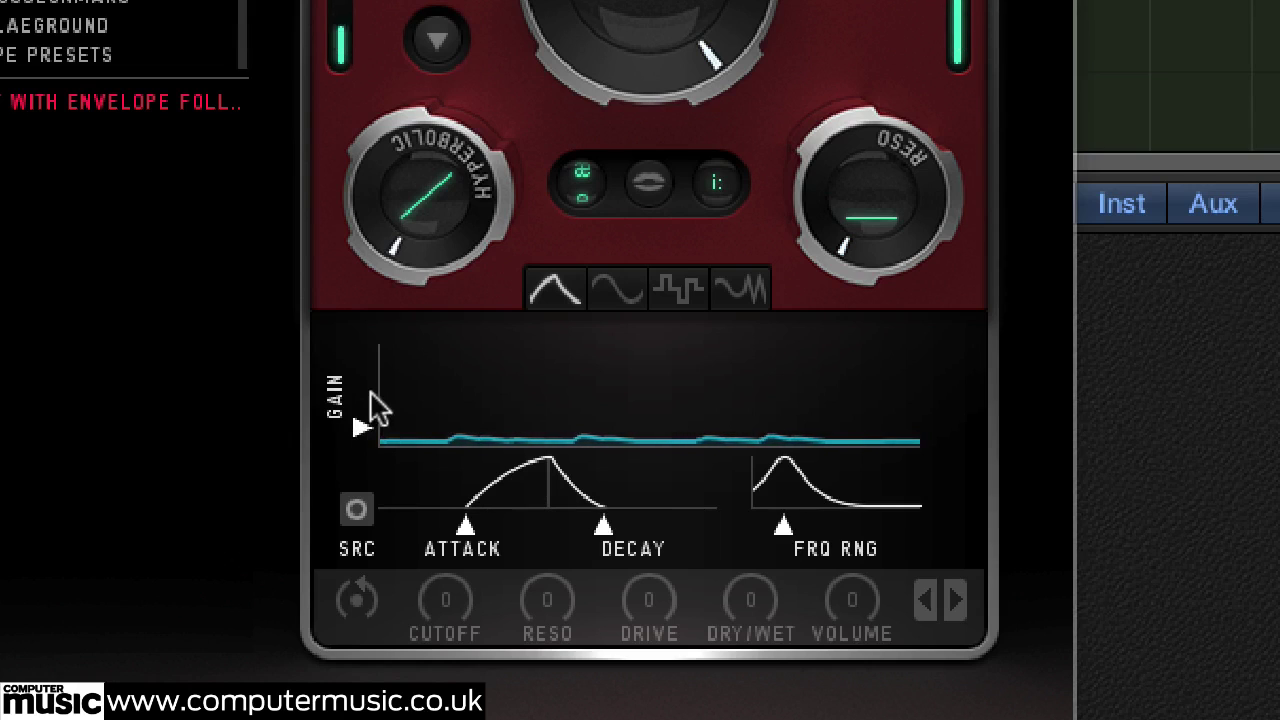
Step: Shape the envelope follower by raising its gain, shifting the frequency range higher and shortening the attack
left_click_drag(355, 412, 355, 372)
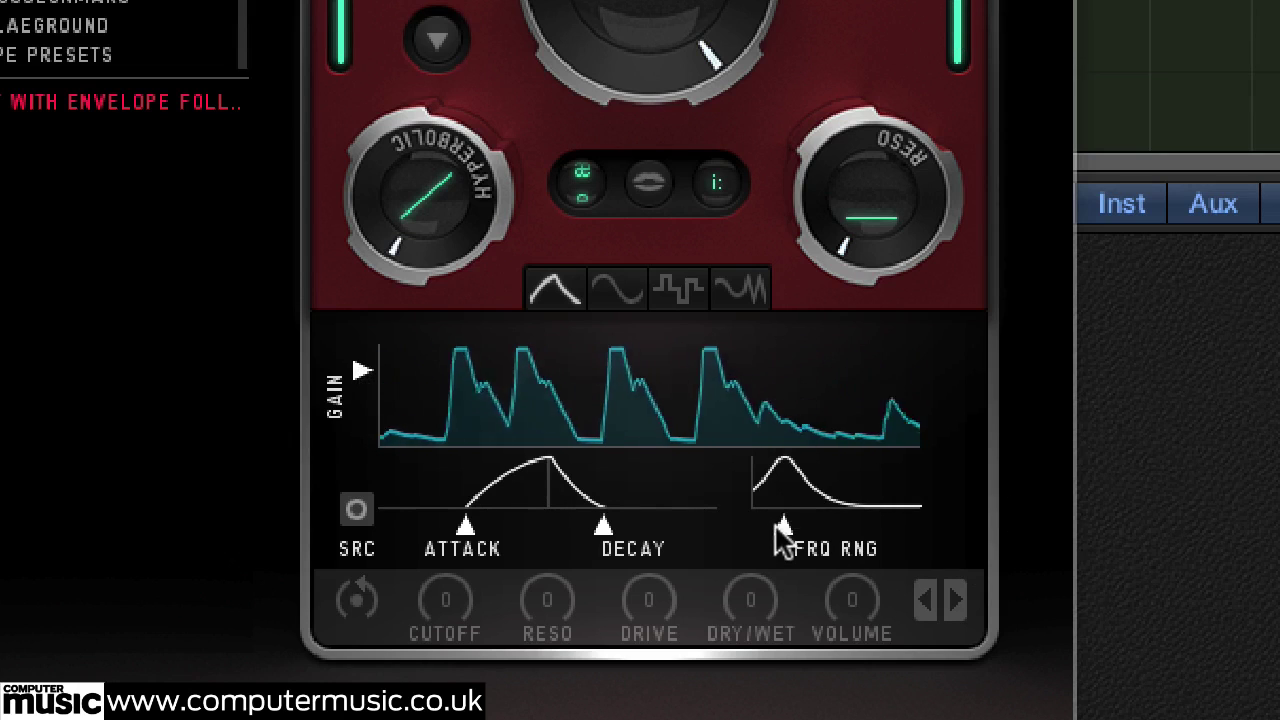
left_click_drag(780, 530, 866, 528)
left_click_drag(467, 527, 511, 527)
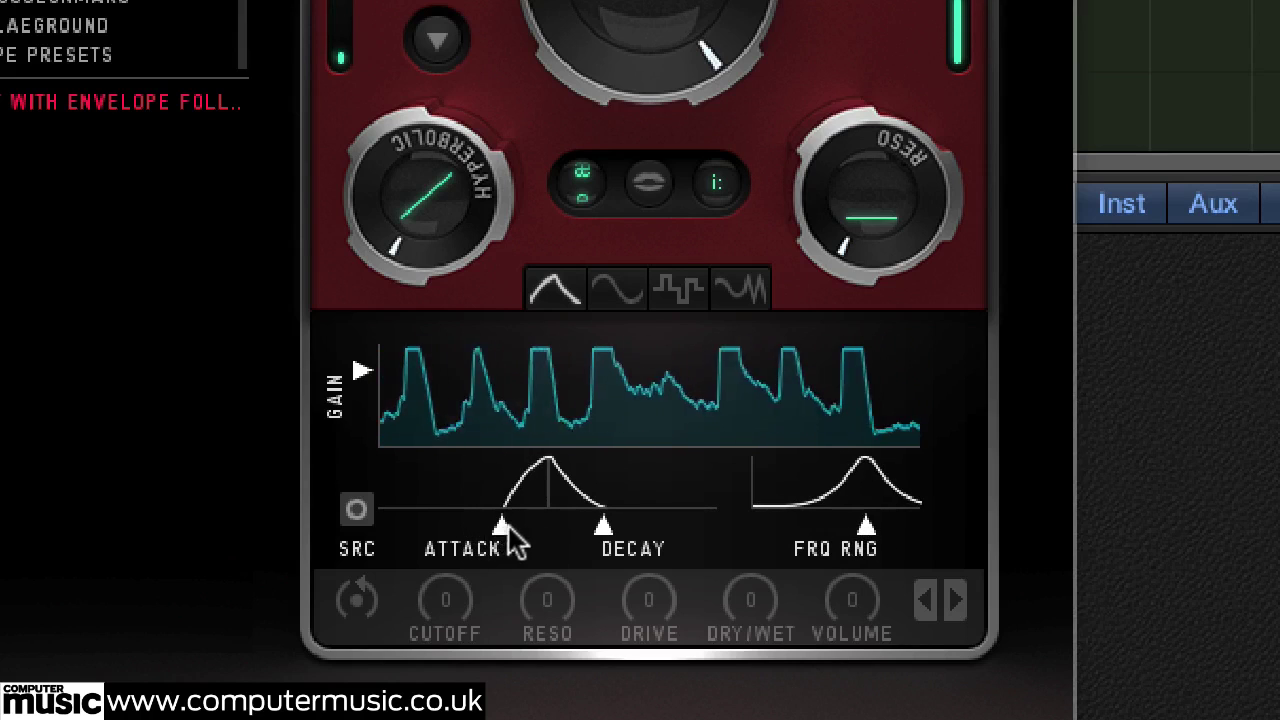
Step: Shorten the envelope follower's decay and modulate the cutoff by +34 around a lower filter cutoff setting
left_click_drag(604, 528, 594, 528)
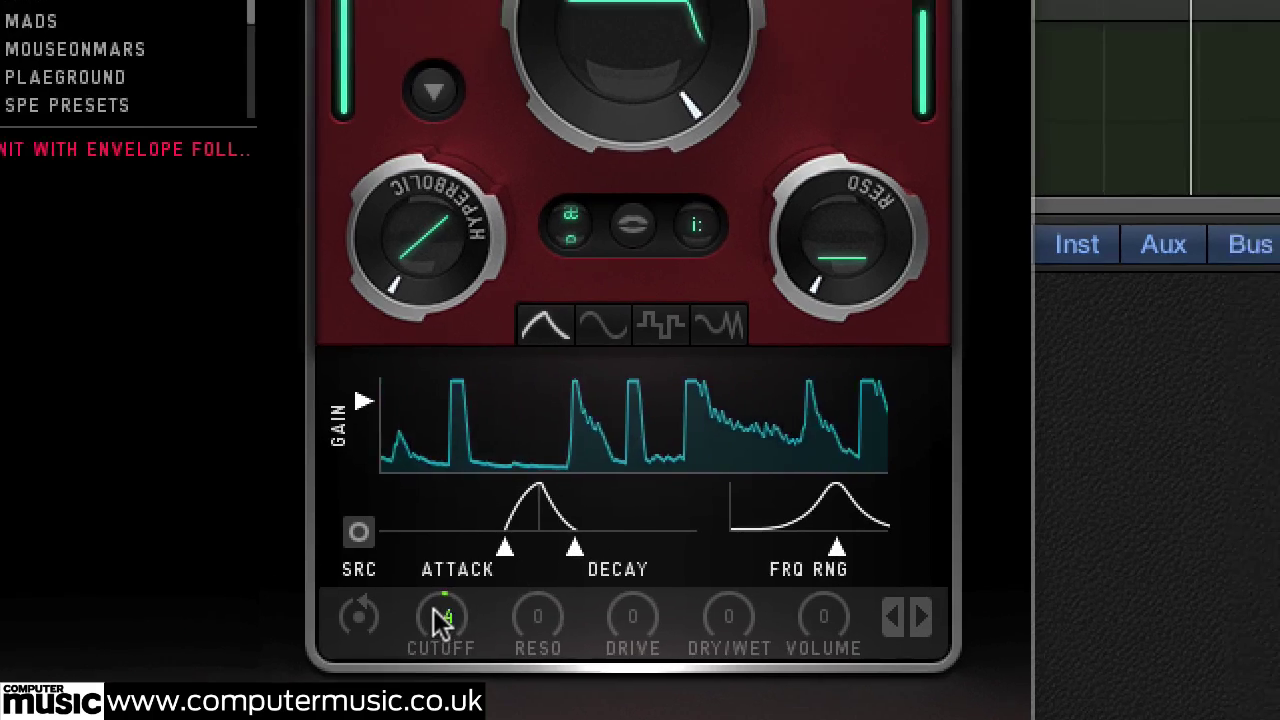
left_click_drag(433, 601, 441, 537)
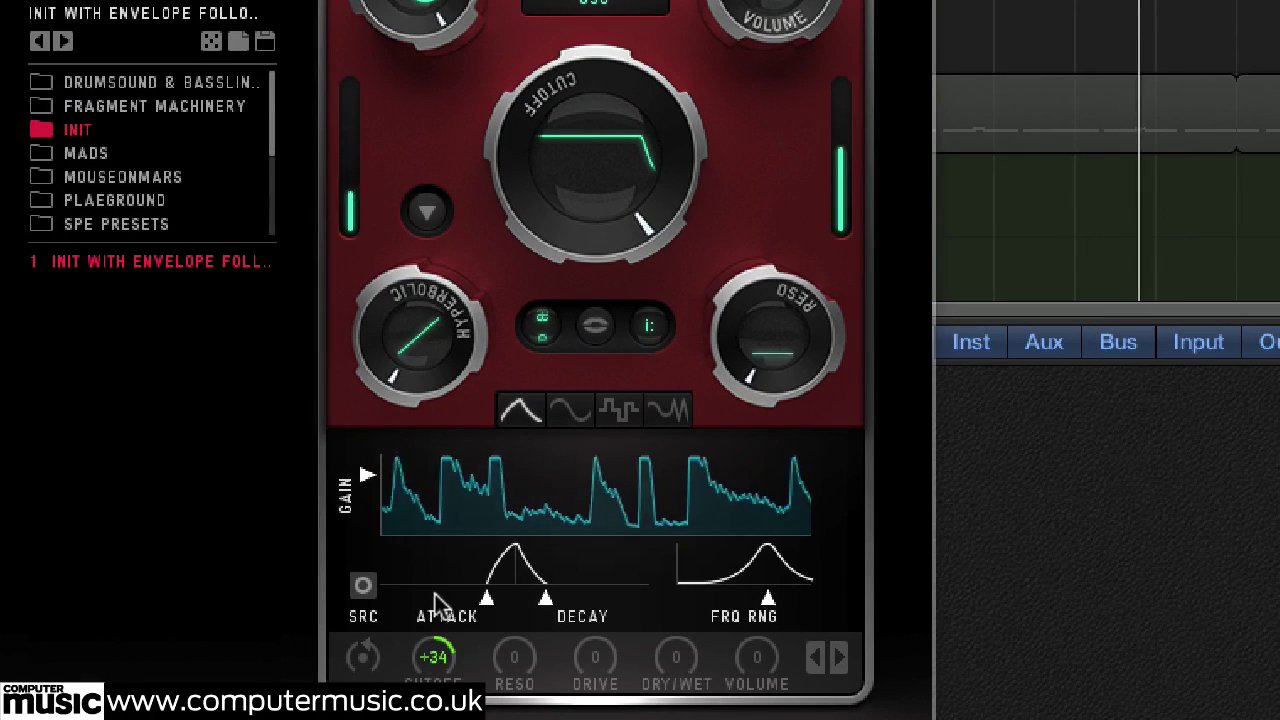
left_click_drag(519, 184, 507, 366)
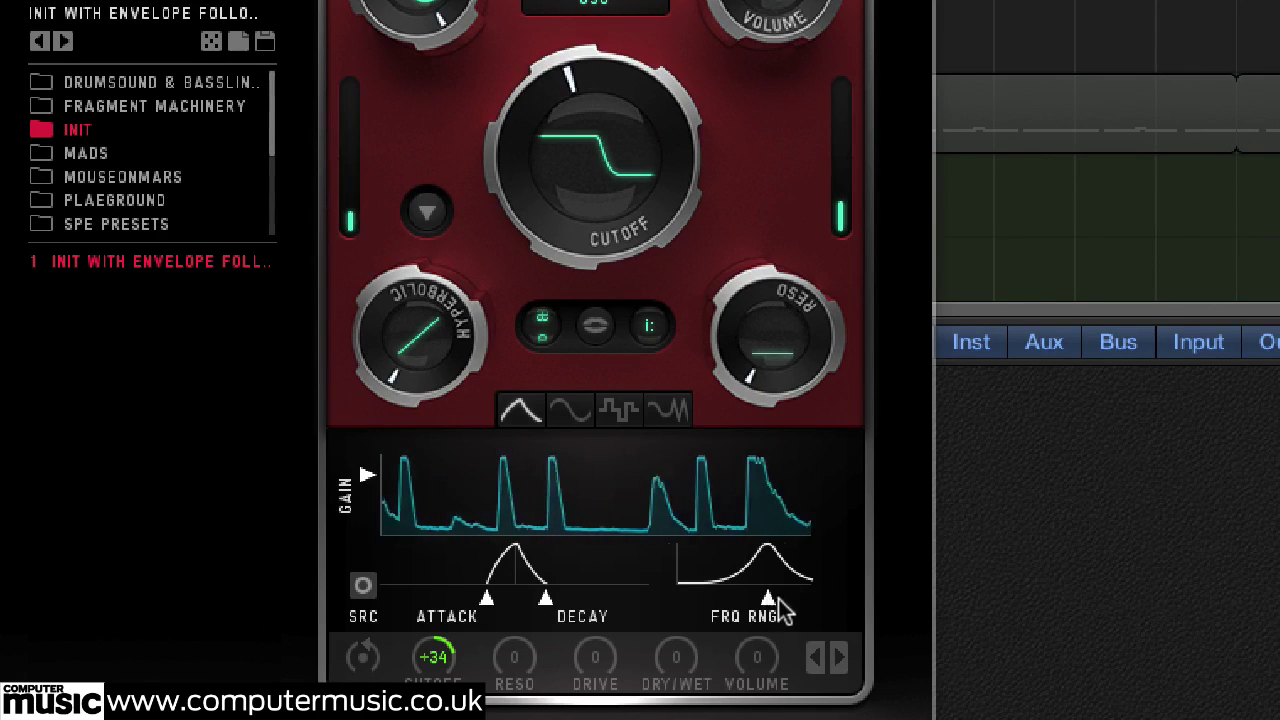
Step: Push the envelope follower's frequency range to its highest setting, and bring it back slightly to a high range
left_click_drag(768, 600, 785, 600)
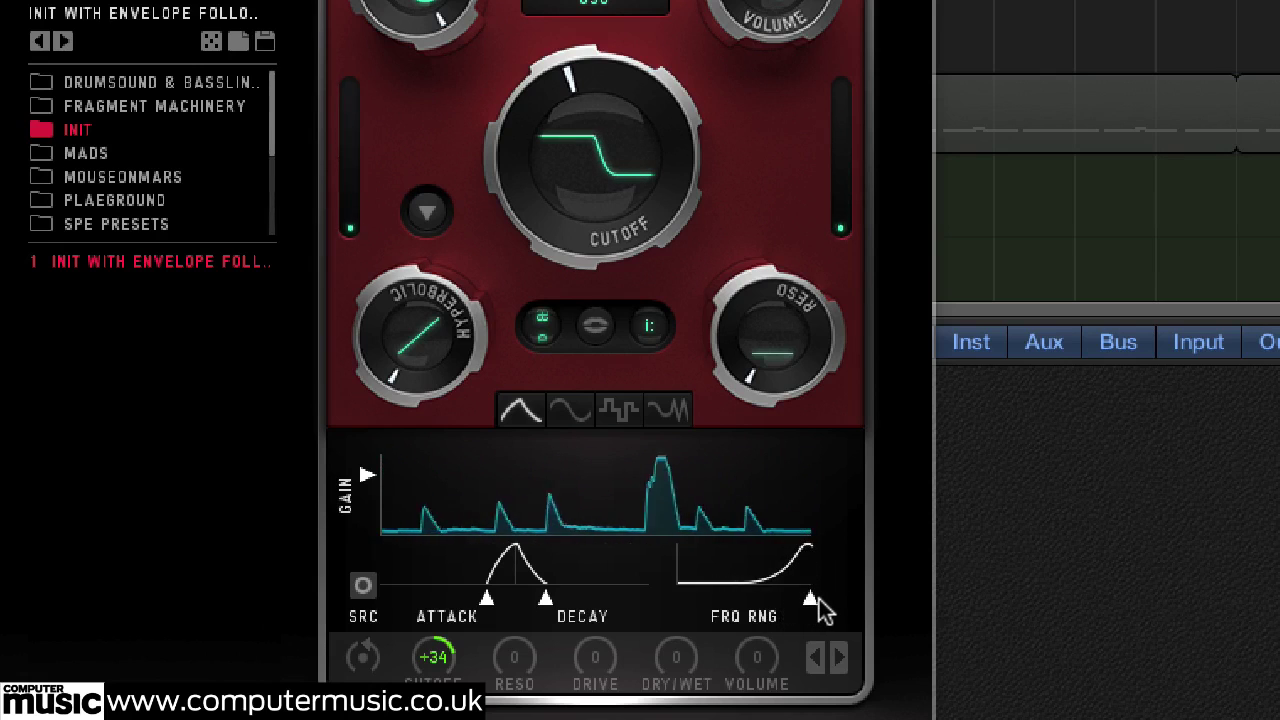
left_click_drag(819, 599, 812, 605)
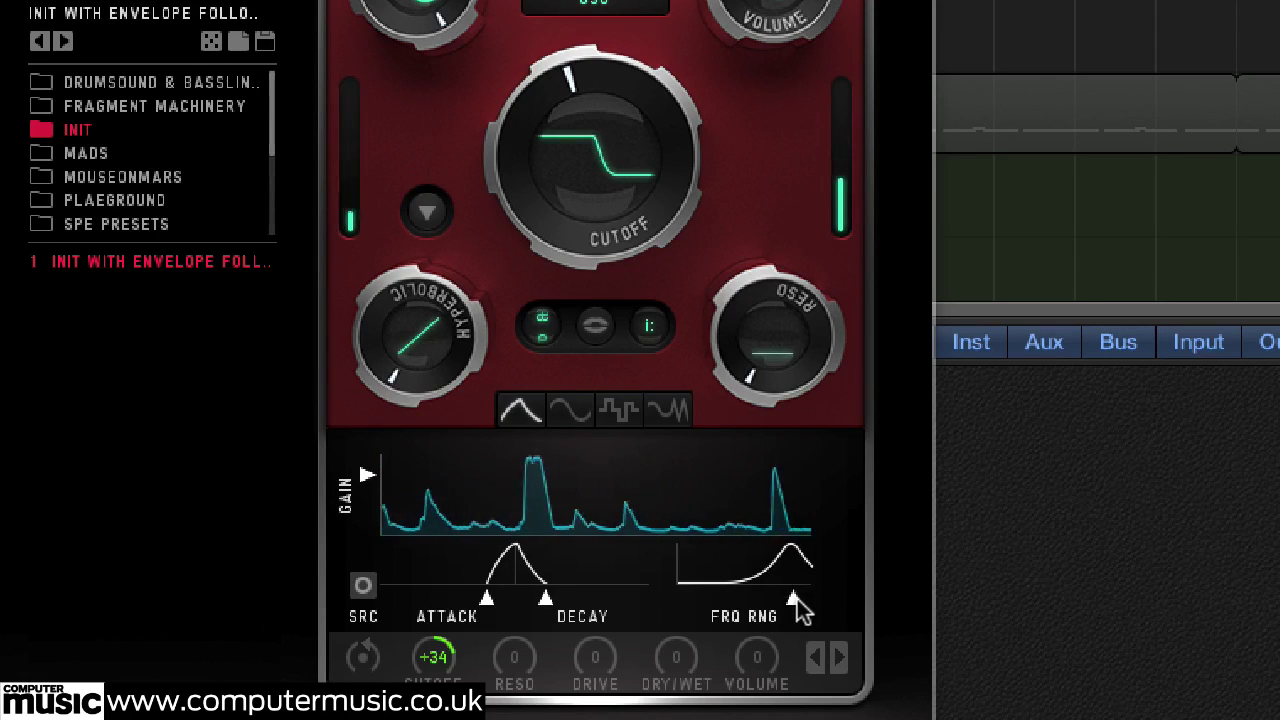
left_click_drag(796, 600, 785, 599)
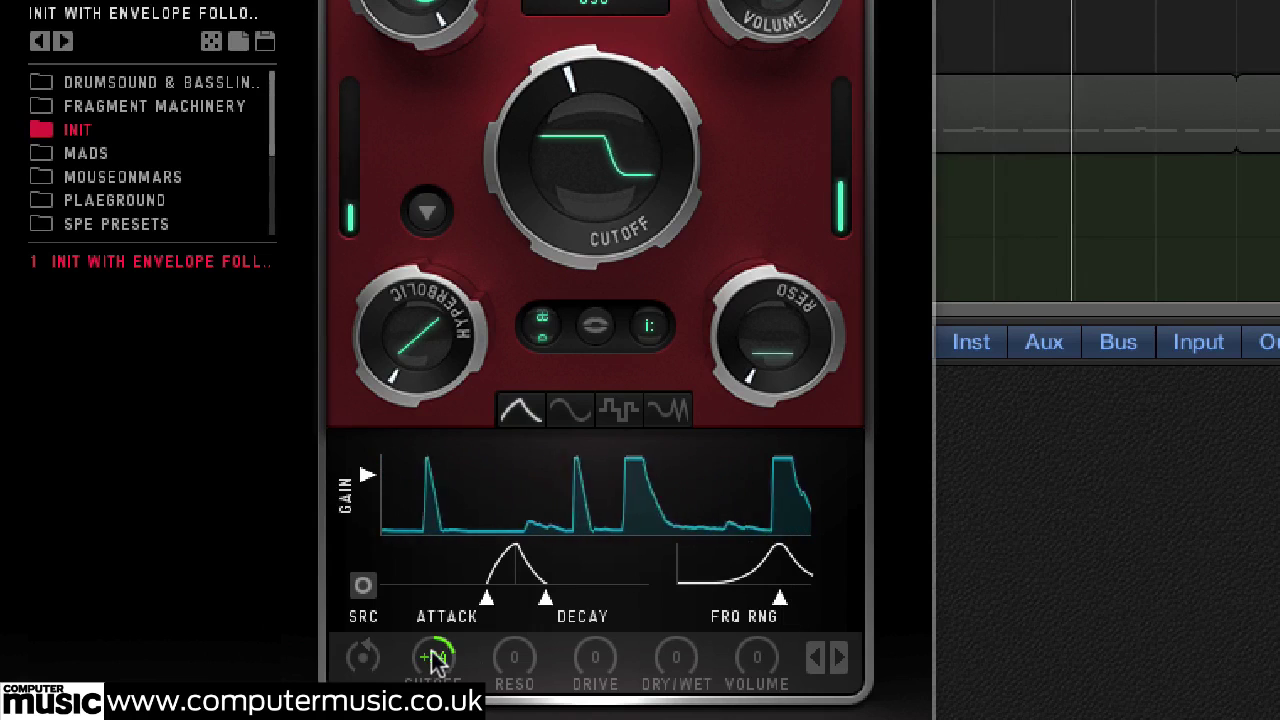
Step: Set the cutoff modulation to -43, raise the filter cutoff, and try the full frequency range before returning to a high range
left_click_drag(433, 657, 433, 685)
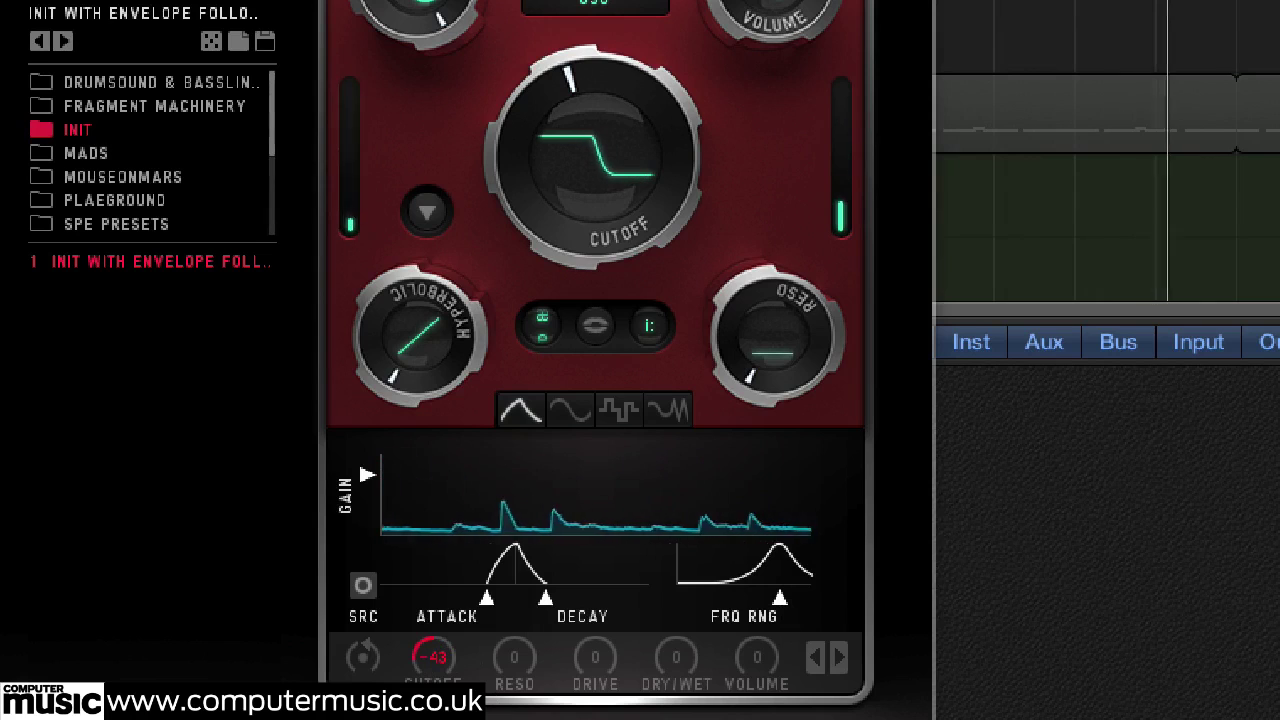
left_click_drag(780, 600, 676, 601)
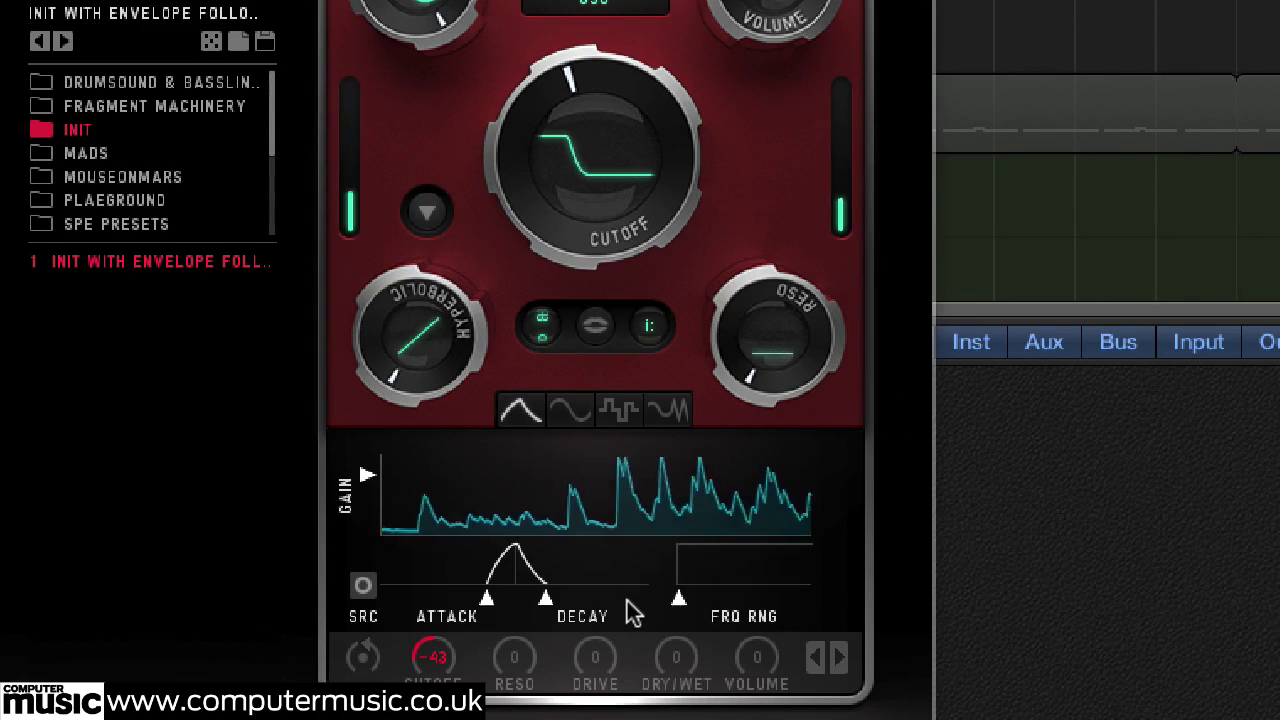
left_click_drag(522, 161, 527, 38)
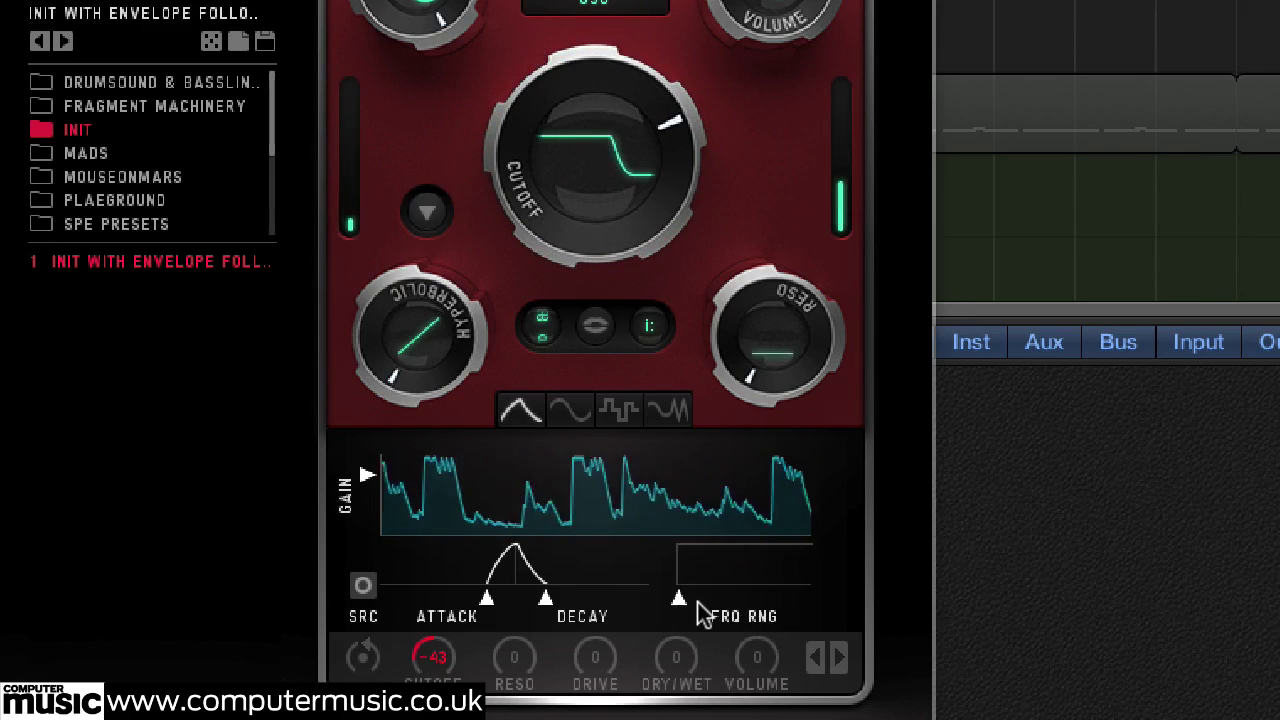
left_click_drag(677, 599, 766, 599)
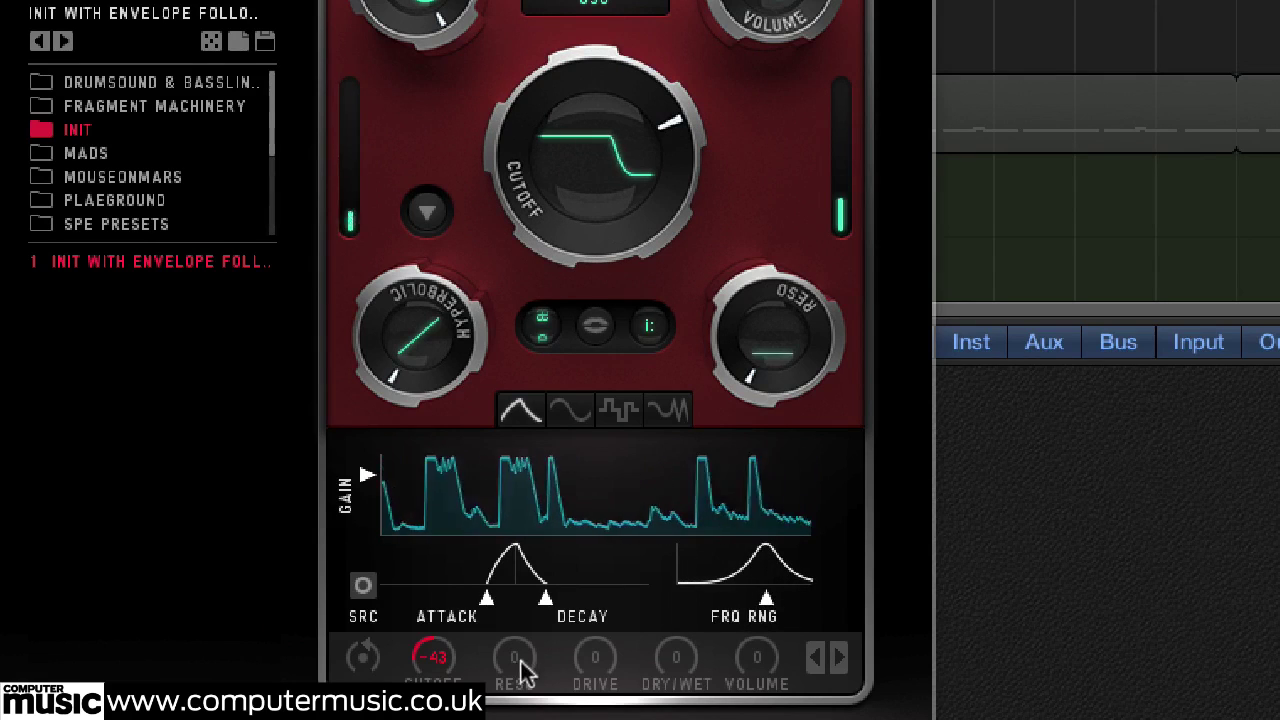
Step: Set the envelope follower's modulation amounts to +21 for cutoff and +43 for resonance
left_click_drag(434, 660, 444, 524)
left_click_drag(514, 657, 572, 619)
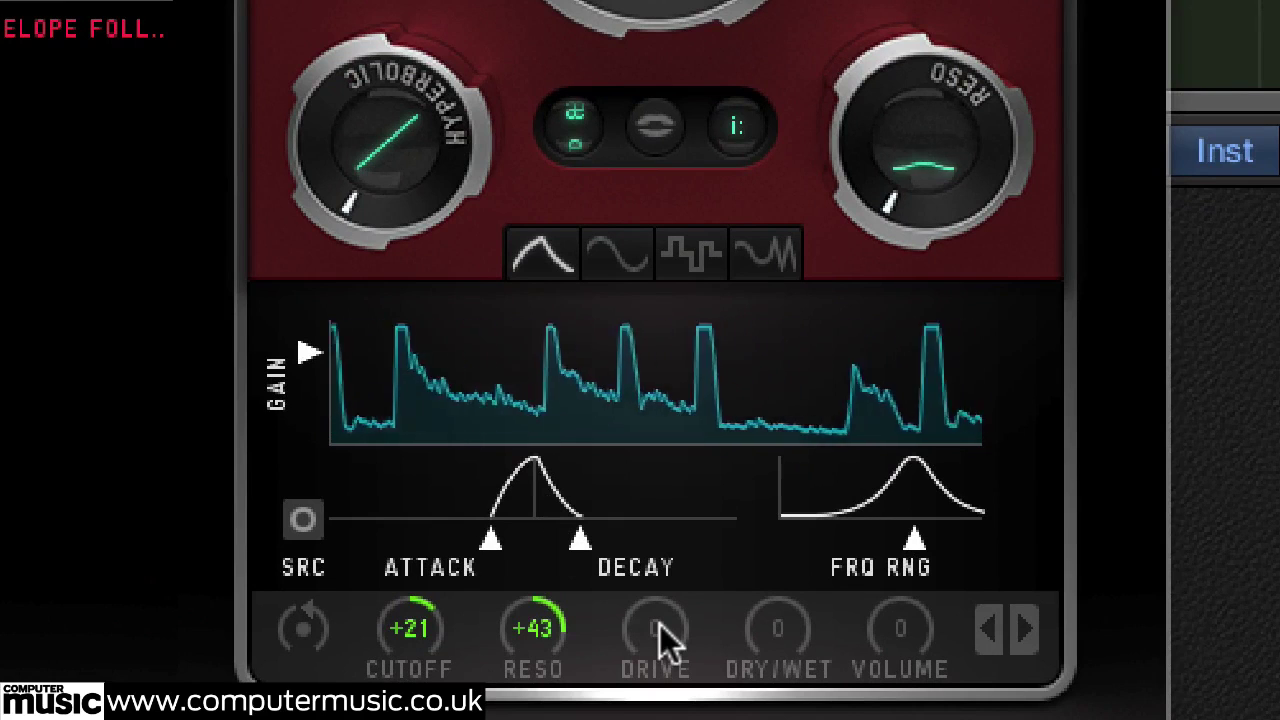
Step: Check the envelope follower's additional modulation targets and reset all its modulation amounts to 0
left_click(1027, 629)
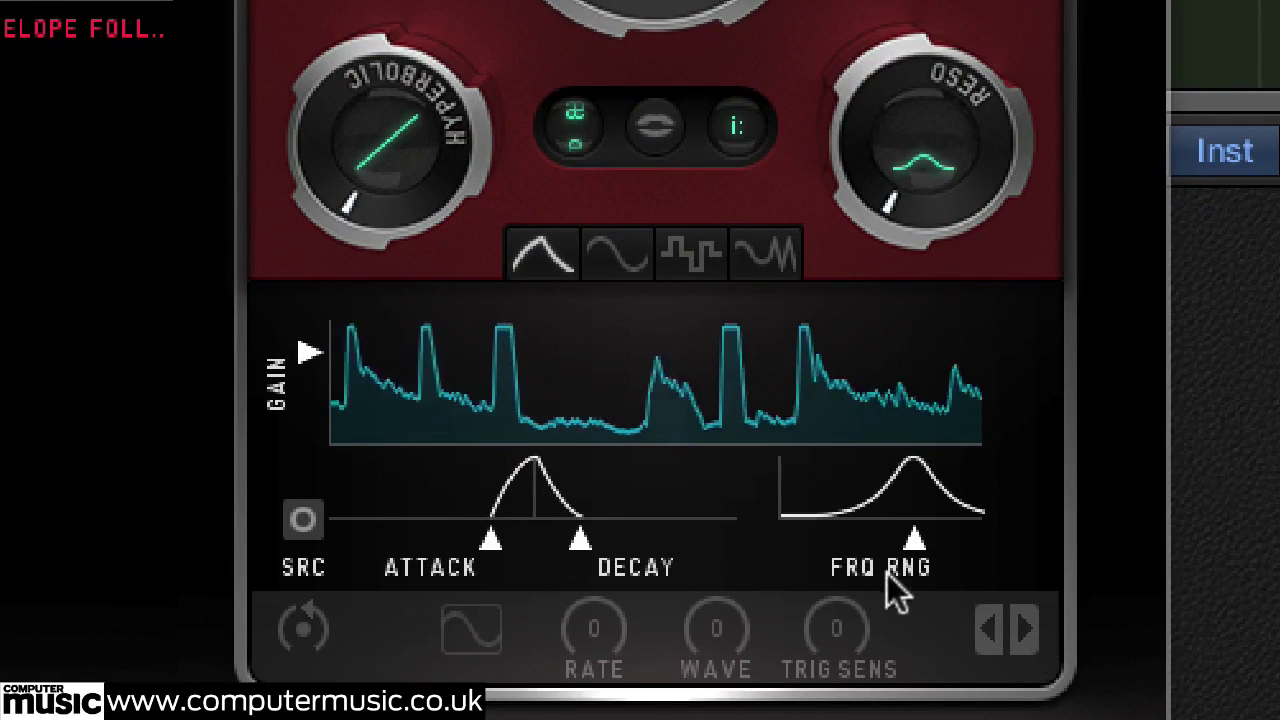
left_click(986, 628)
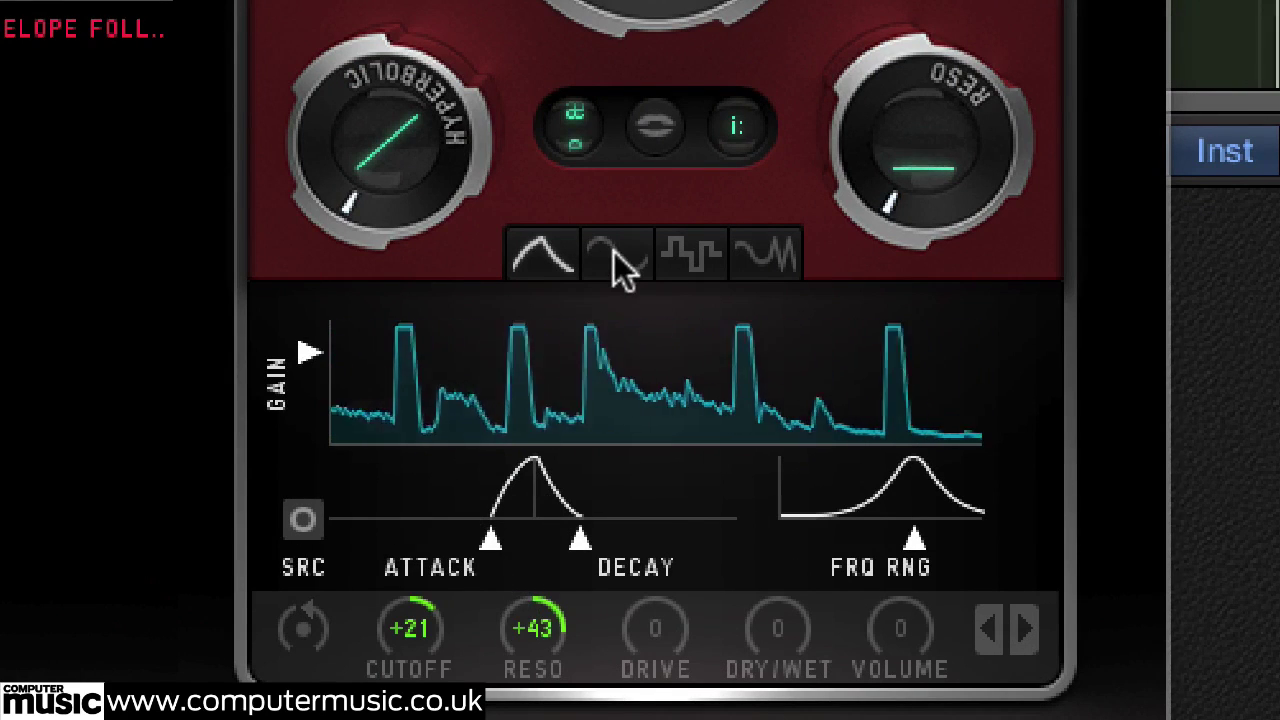
left_click(316, 627)
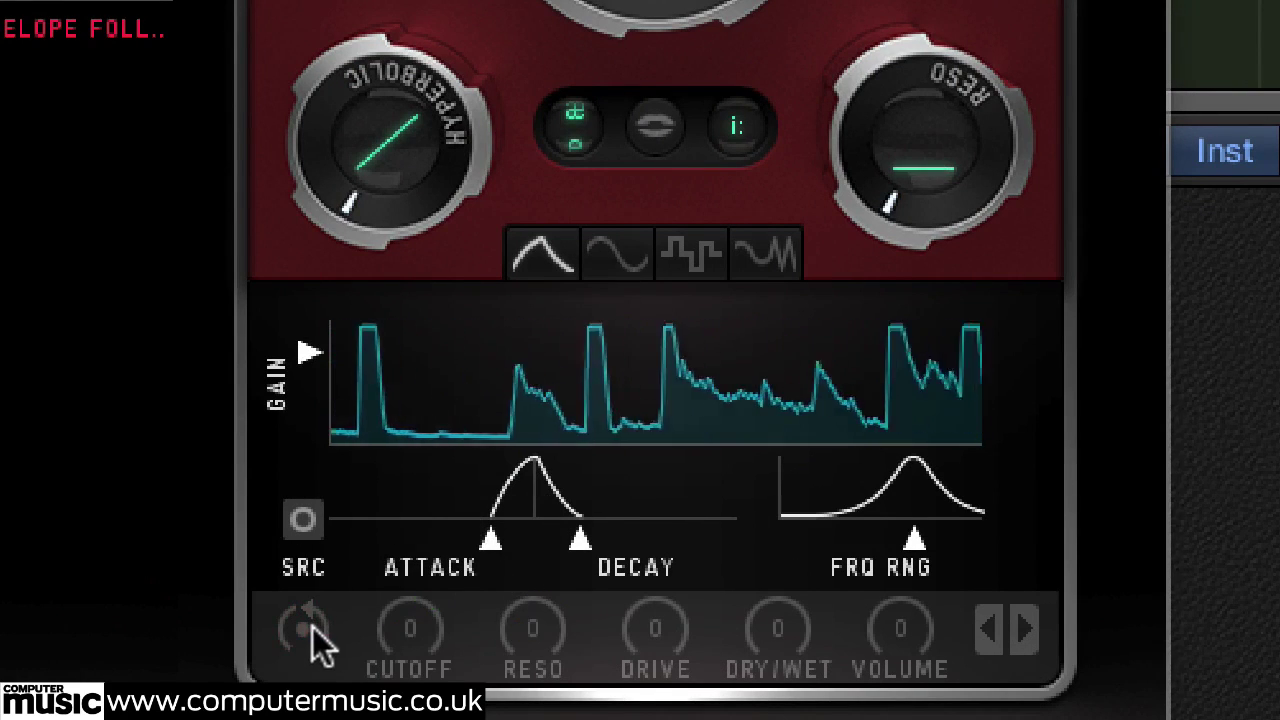
Step: Open the wave modulator, raise its synced rate to 1/16 and change its waveform to a sawtooth
left_click(629, 262)
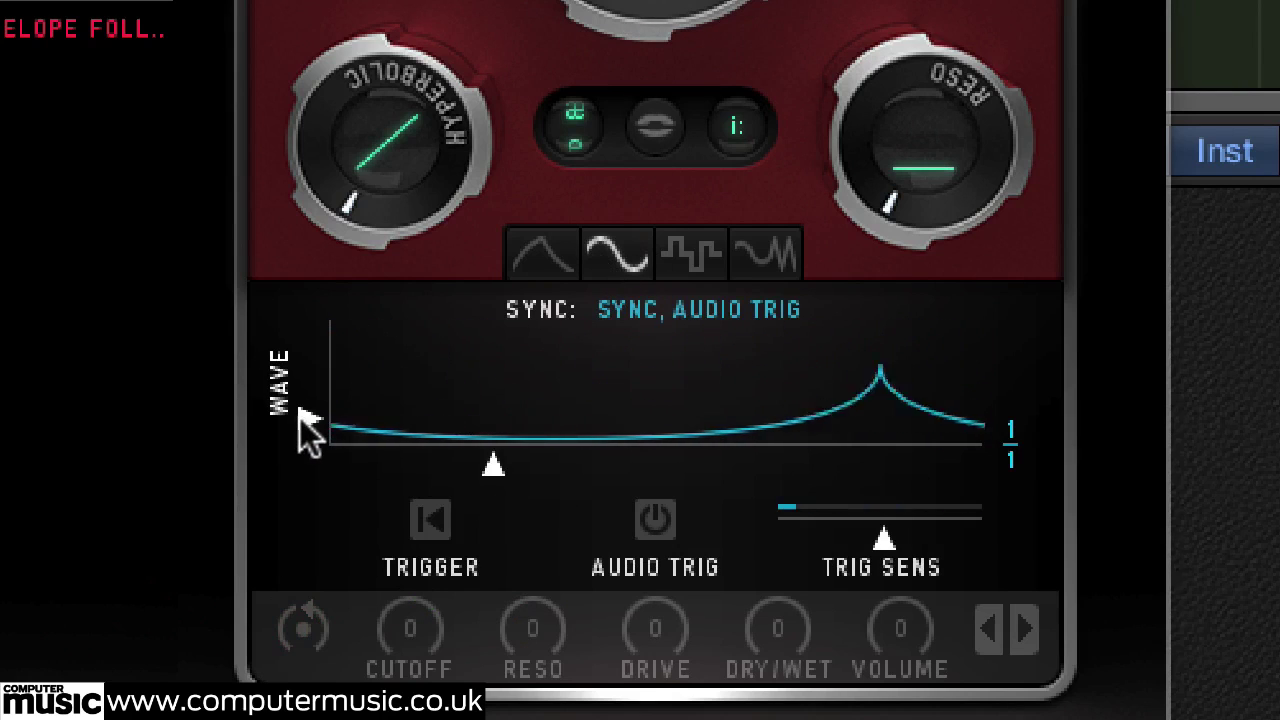
mouse_move(299, 410)
left_mouse_down()
mouse_move(318, 332)
mouse_move(316, 419)
left_mouse_up()
left_click_drag(490, 466, 757, 469)
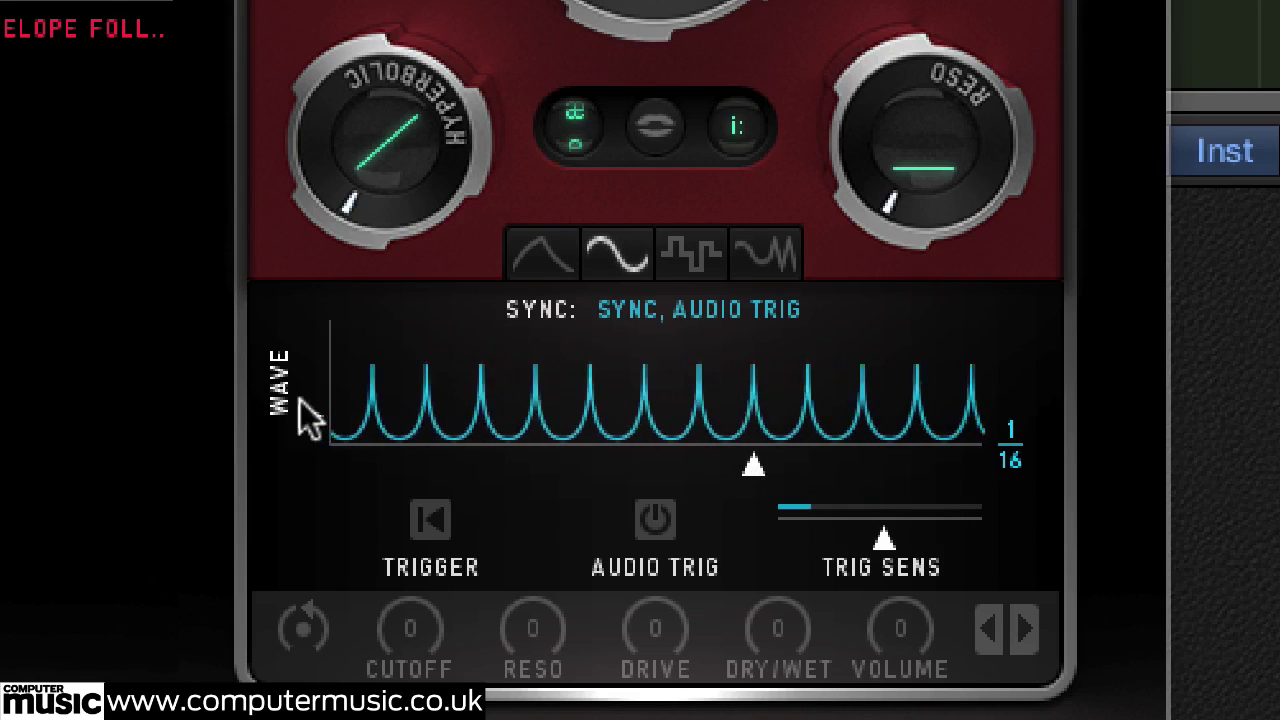
left_click_drag(305, 412, 306, 380)
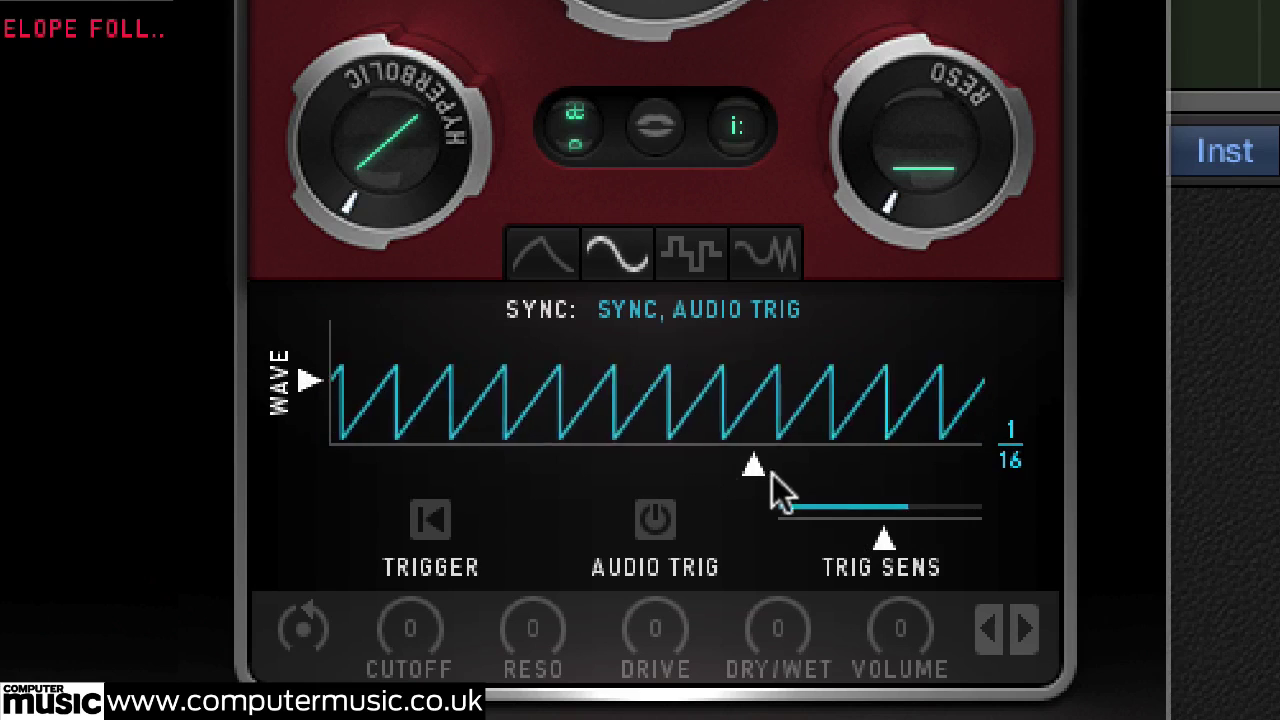
left_click_drag(754, 463, 764, 463)
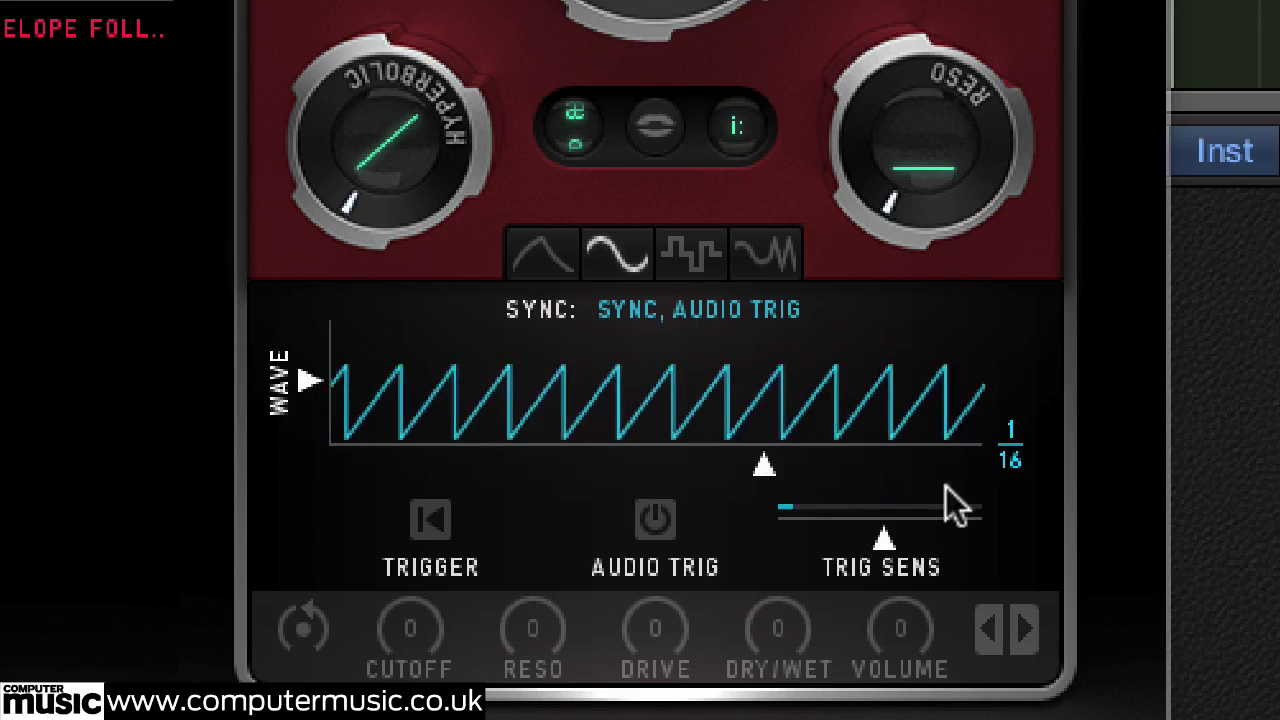
Step: Modulate the cutoff by +64 with the wave modulator set to a sine wave at a 1/4 rate
left_click_drag(405, 624, 397, 517)
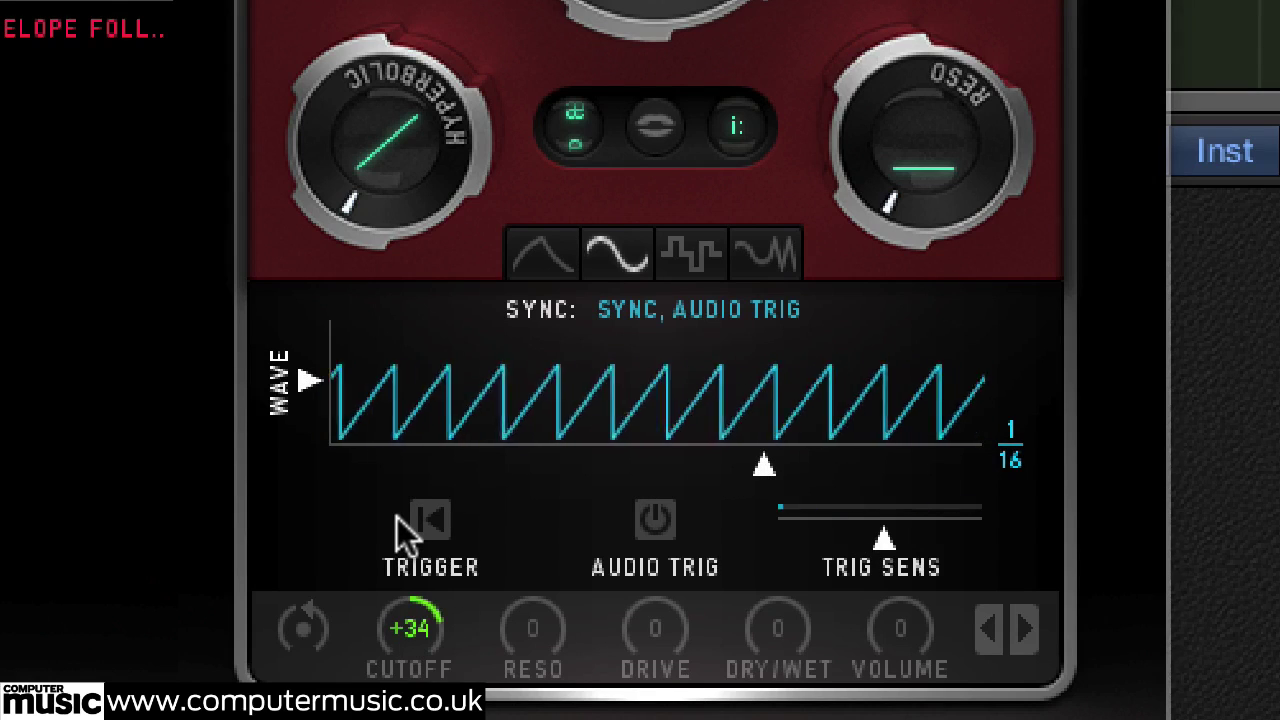
left_click_drag(760, 465, 630, 463)
mouse_move(311, 376)
left_mouse_down()
mouse_move(300, 351)
mouse_move(289, 443)
left_mouse_up()
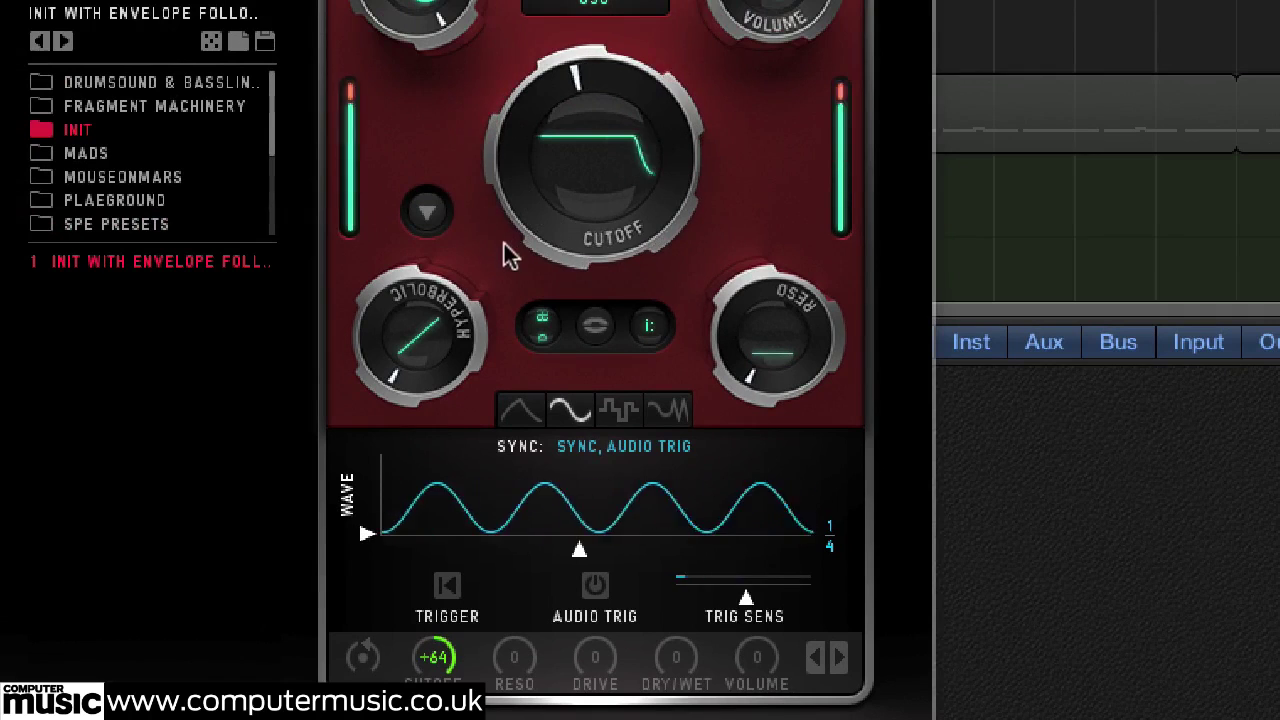
Step: Switch to a filter type with a comb-shaped response and raise the resonance
left_click(595, 6)
left_click(659, 372)
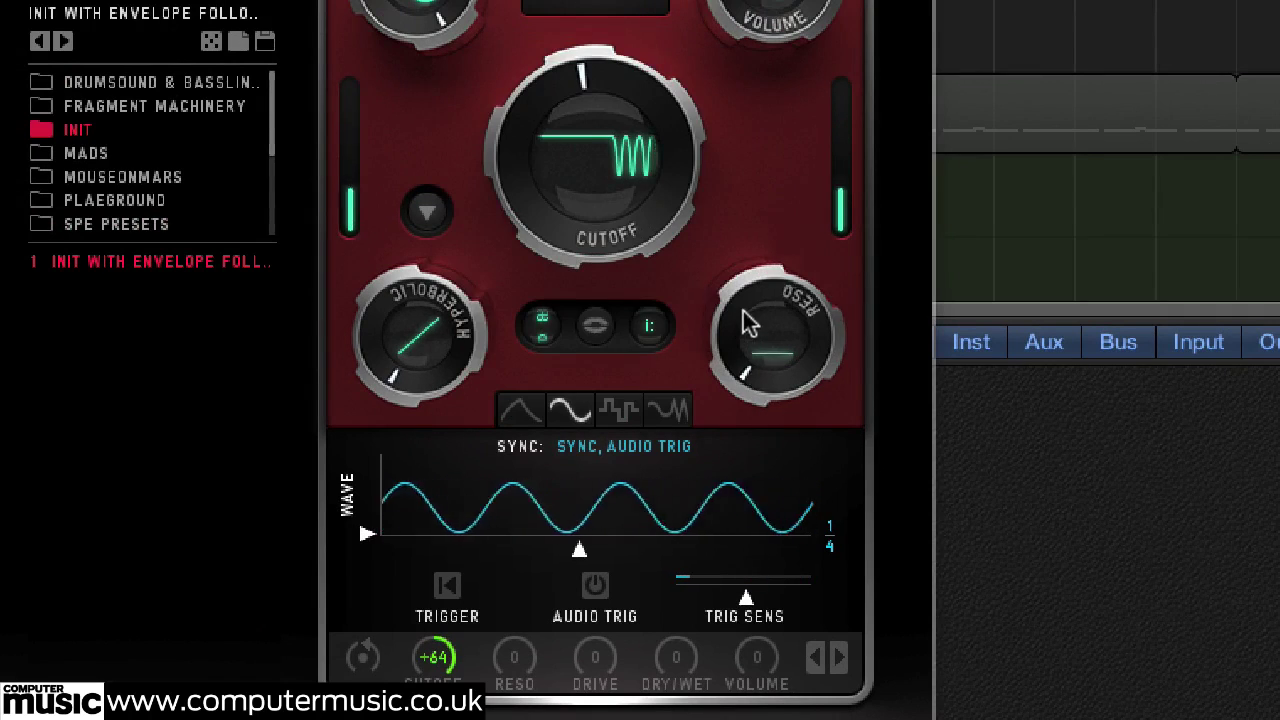
left_click_drag(749, 320, 751, 277)
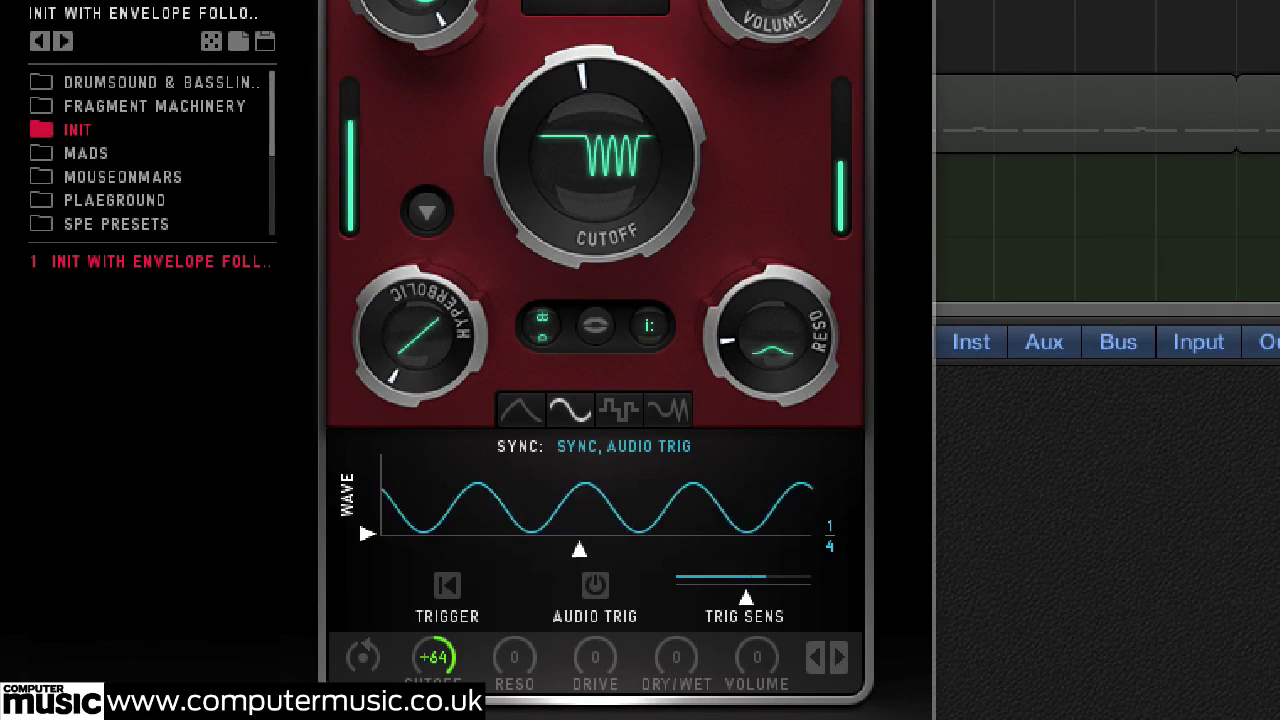
Step: Modulate the drive by +29 and the dry/wet mix by a negative amount with the wave modulator
left_click_drag(588, 684, 618, 613)
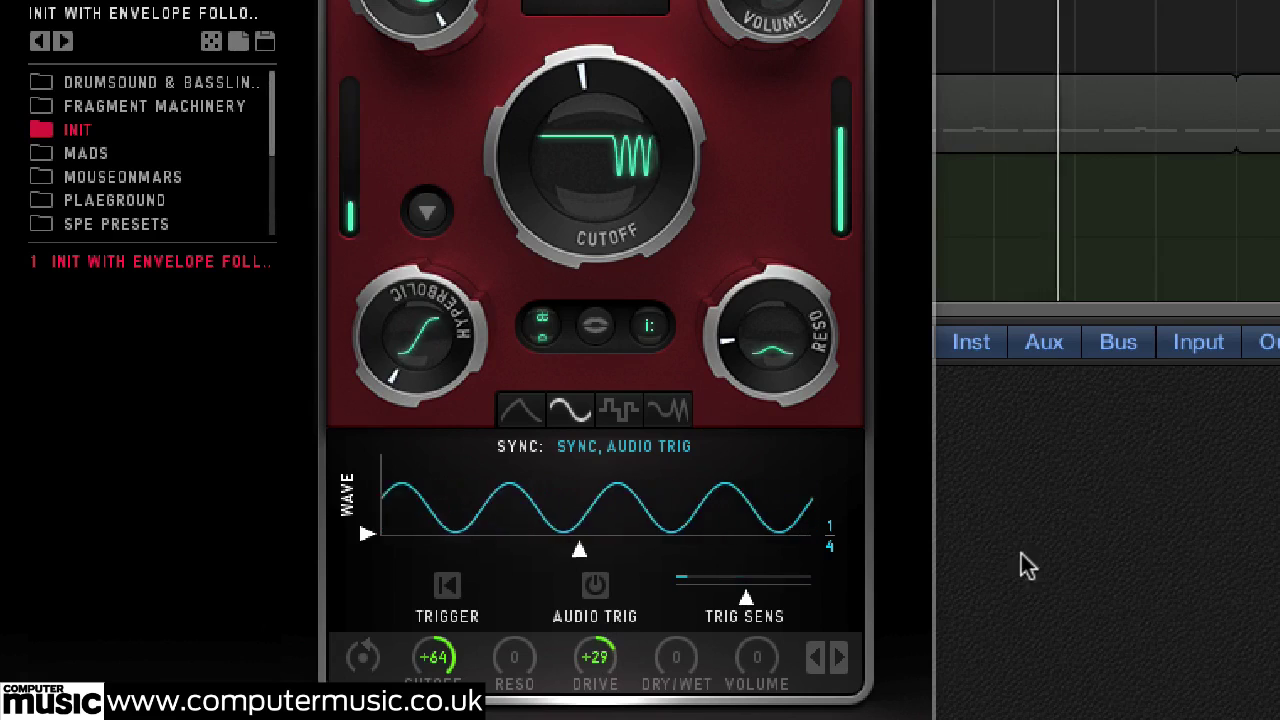
left_click_drag(676, 660, 676, 699)
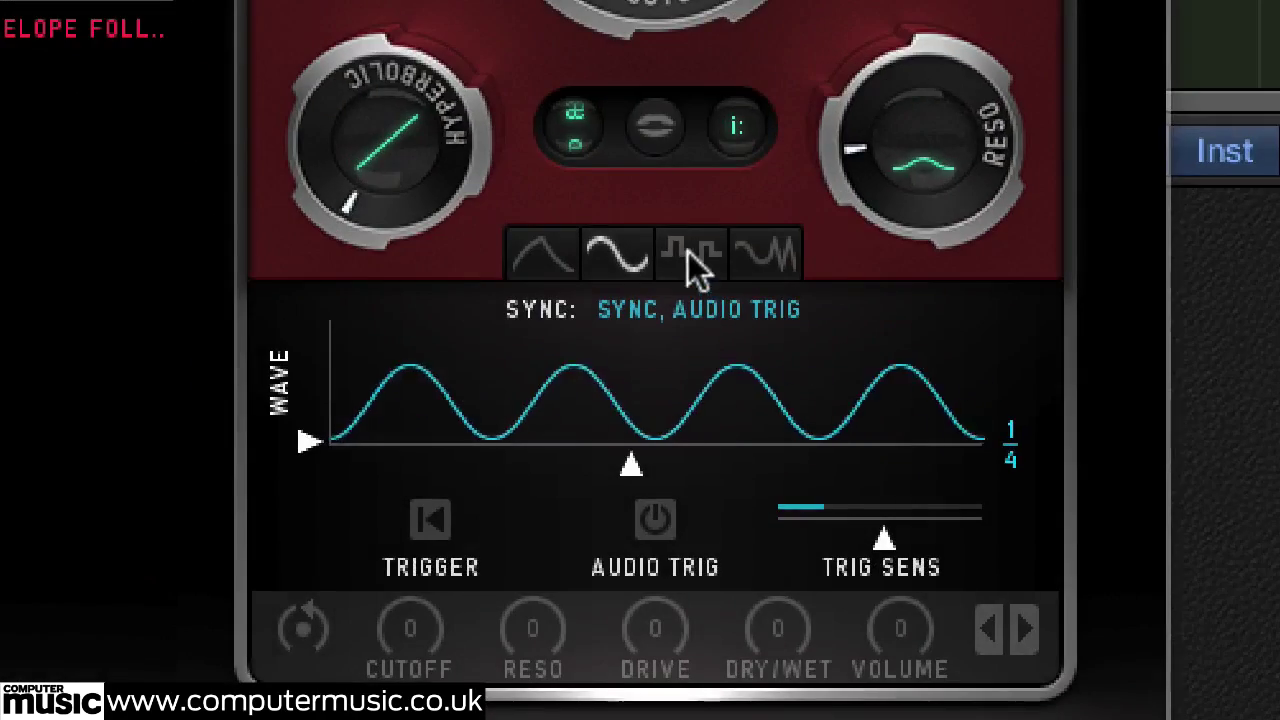
Step: Open the step sequencer and redraw the levels of several steps
left_click(624, 461)
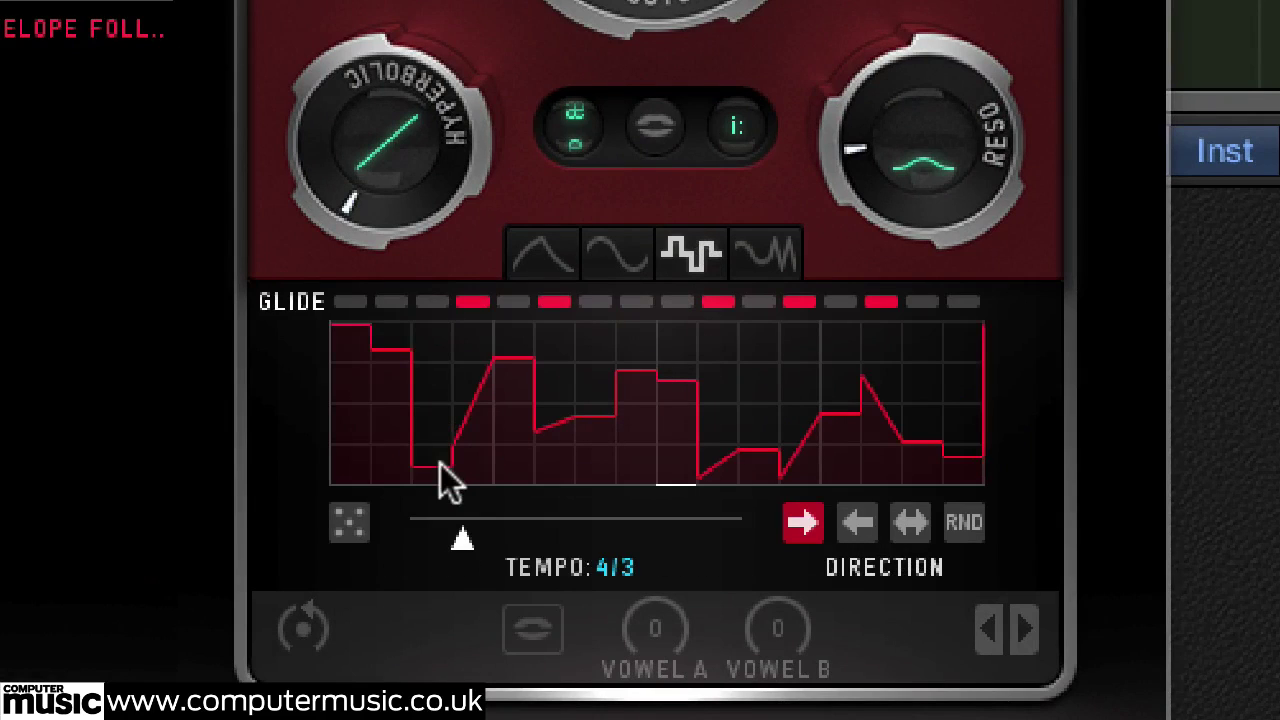
left_click(440, 465)
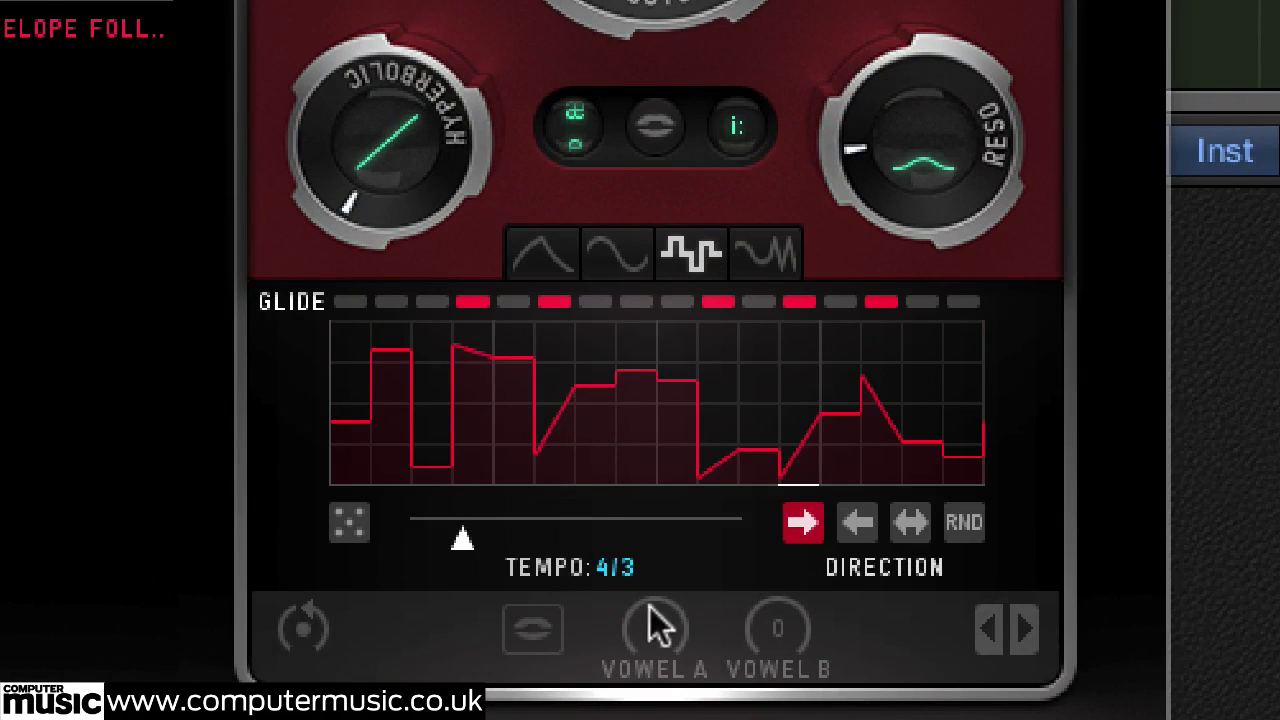
Step: Look through the sequencer's modulation targets and modulate the filter cutoff by +36
left_click(989, 627)
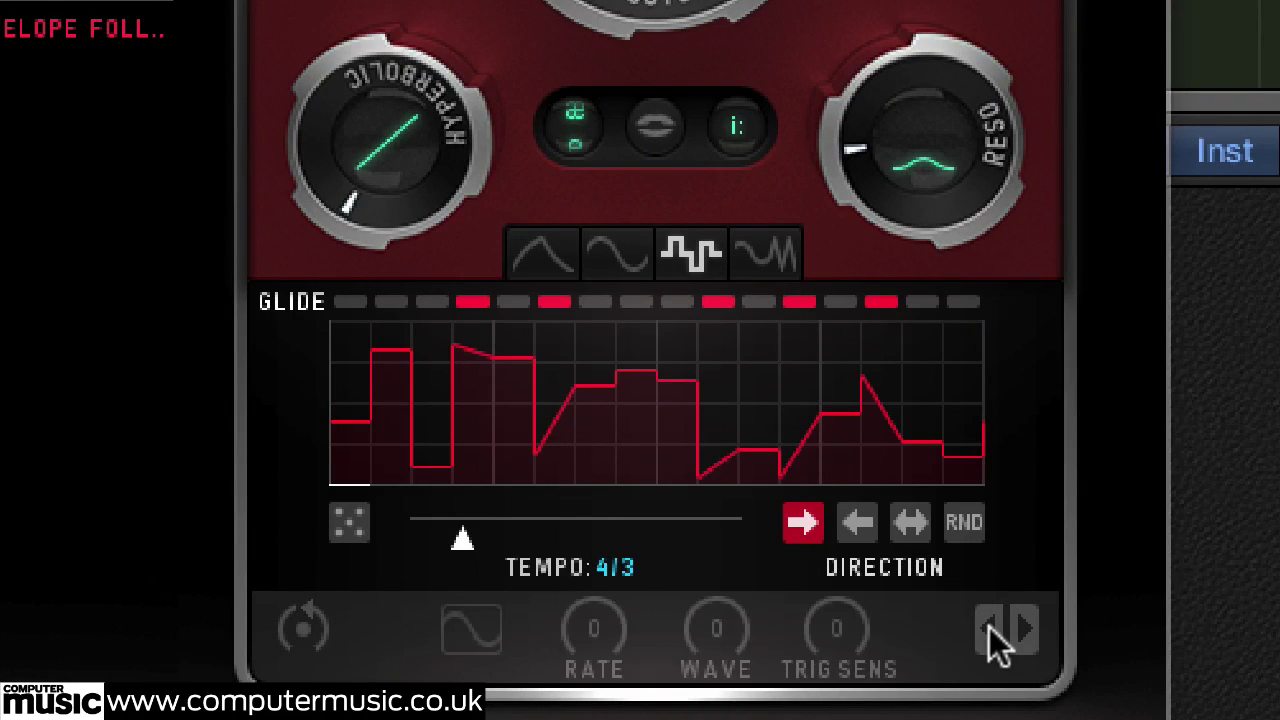
left_click(989, 627)
left_click(989, 627)
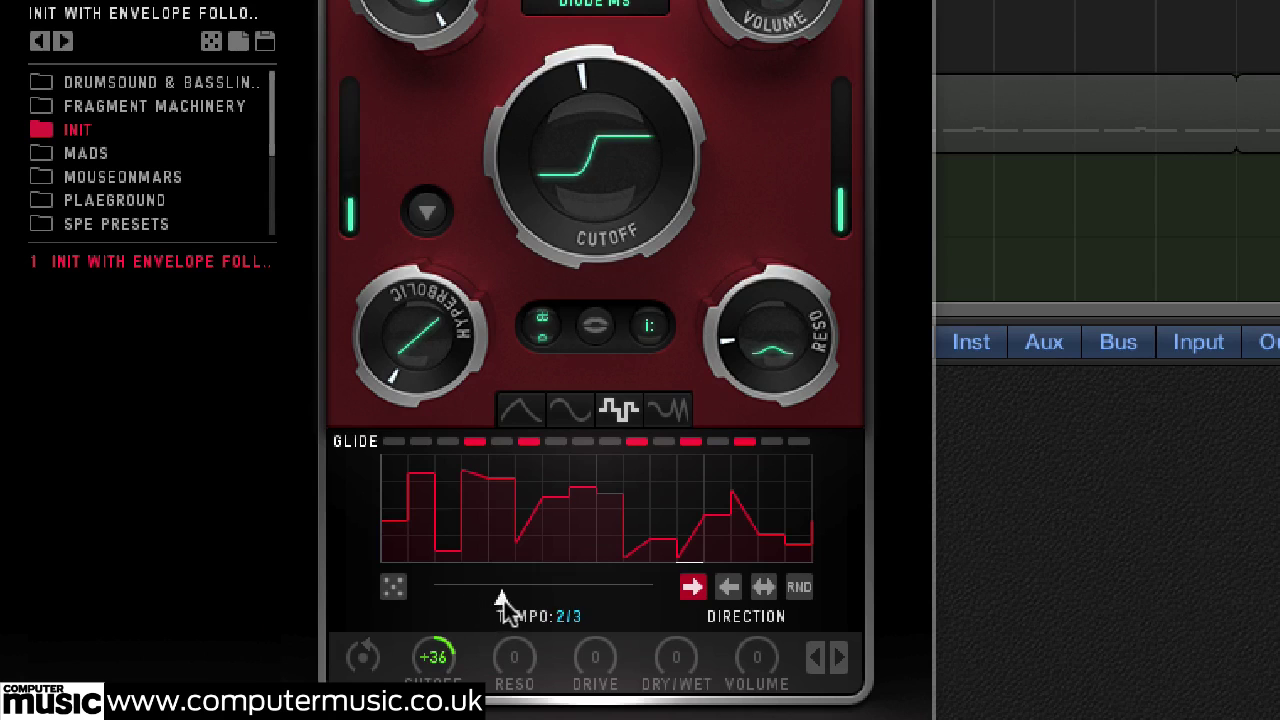
Step: Set the sequencer tempo to 1/8 and switch its playback direction to back-and-forth
left_click_drag(546, 601, 554, 600)
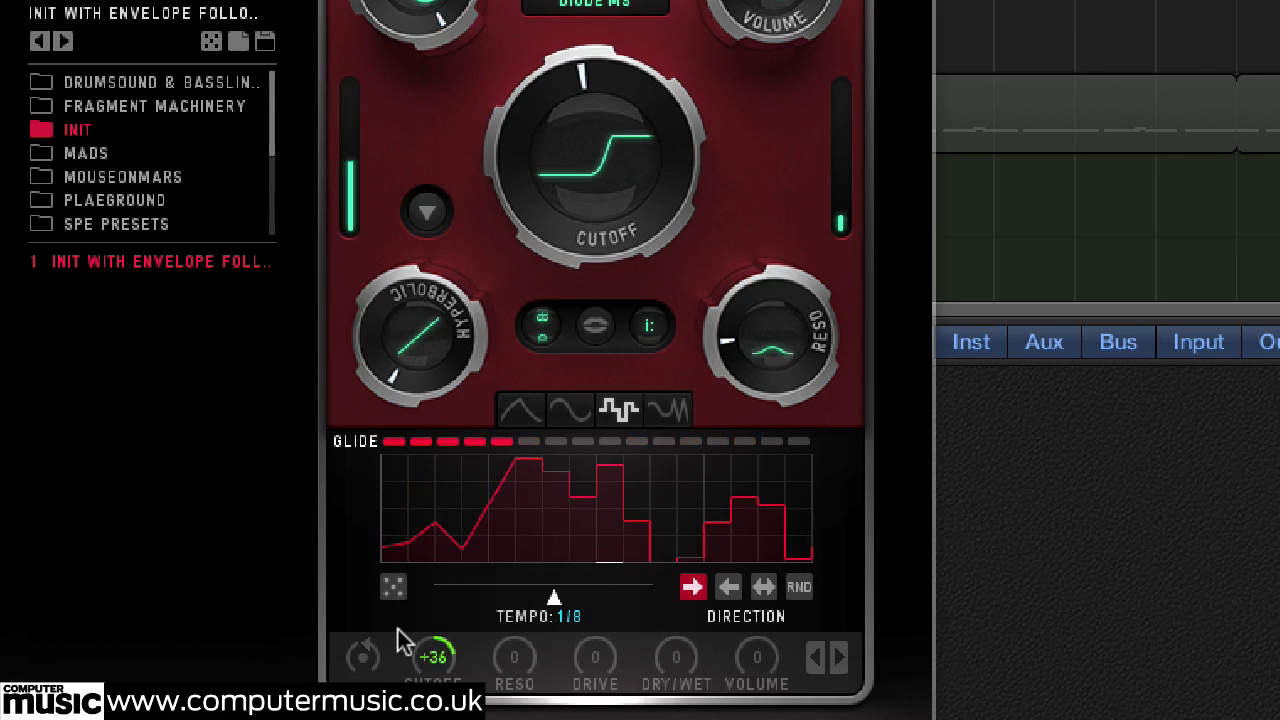
left_click(766, 588)
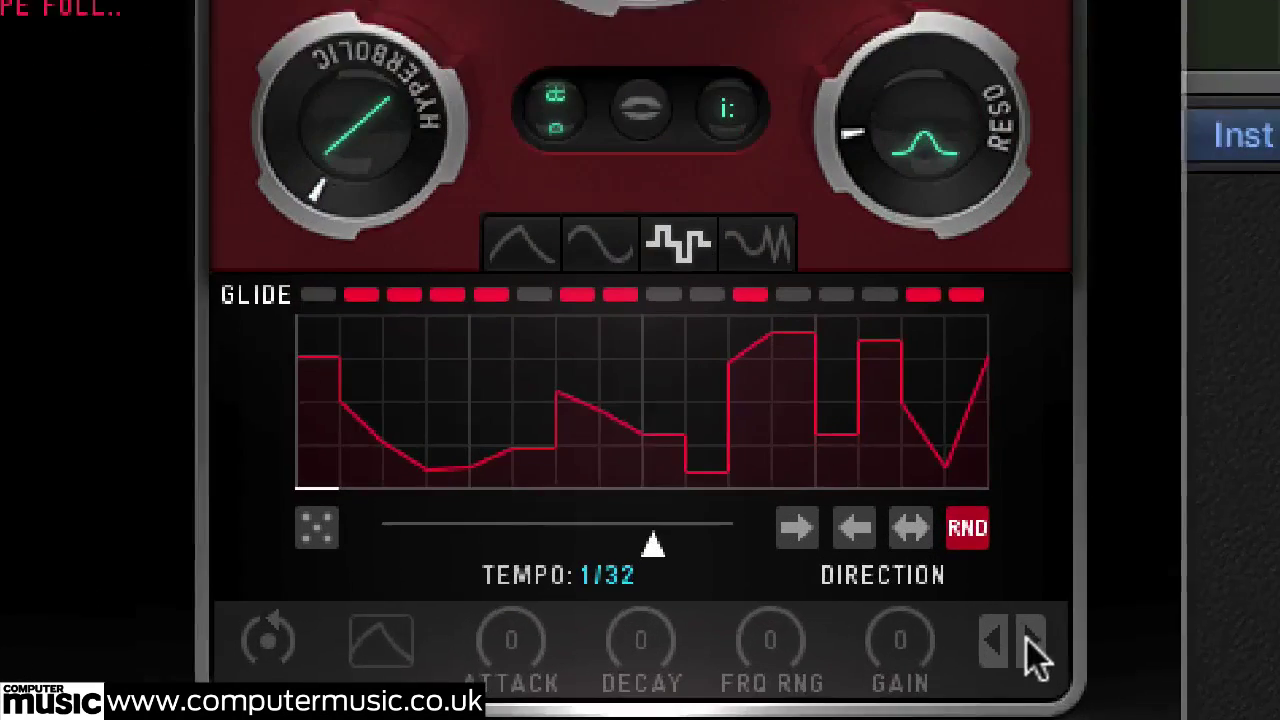
Step: Modulate the wave modulator's rate by +34 from the step sequencer, check the effect on the waveform, and return to the envelope follower
left_click(862, 673)
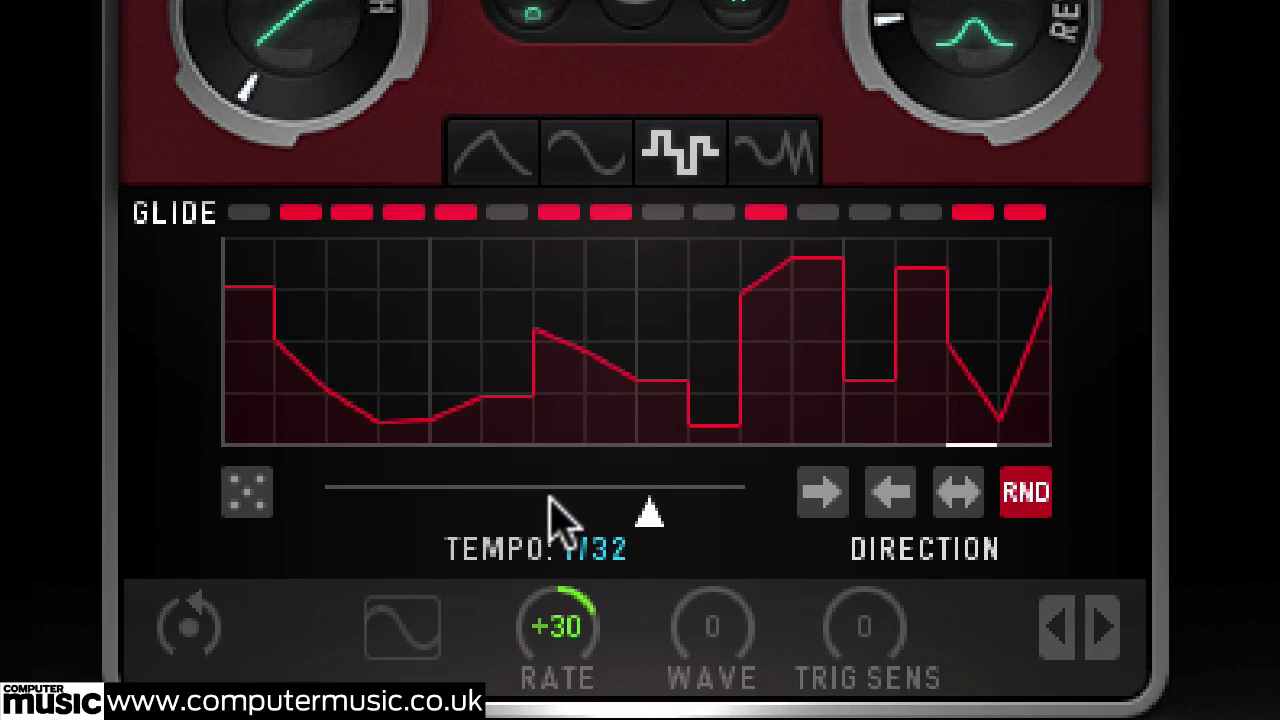
left_click(582, 150)
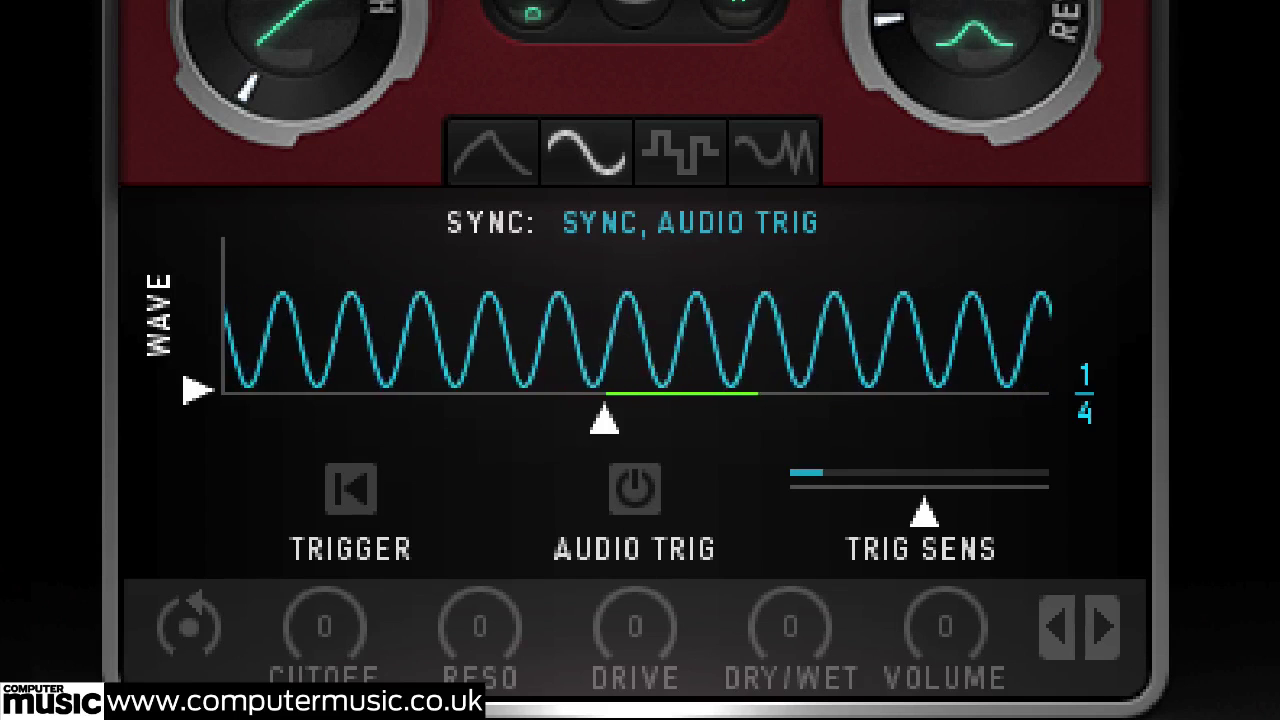
left_click(700, 150)
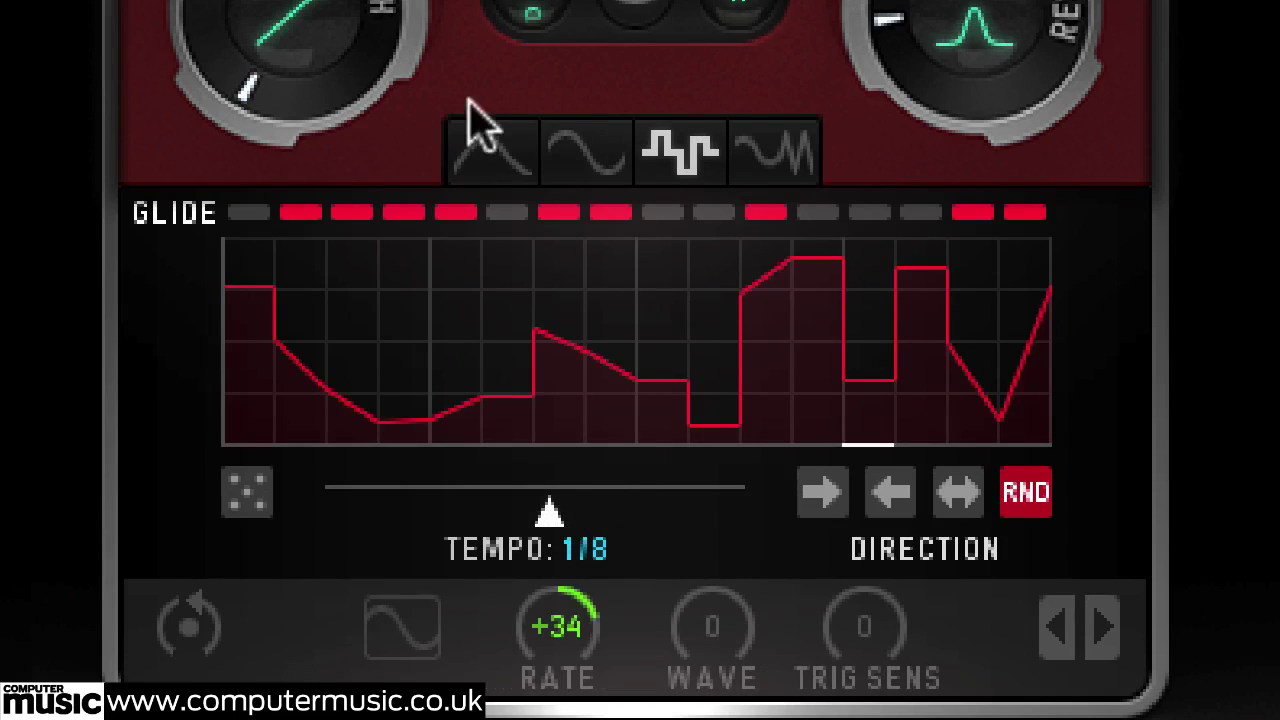
left_click(580, 150)
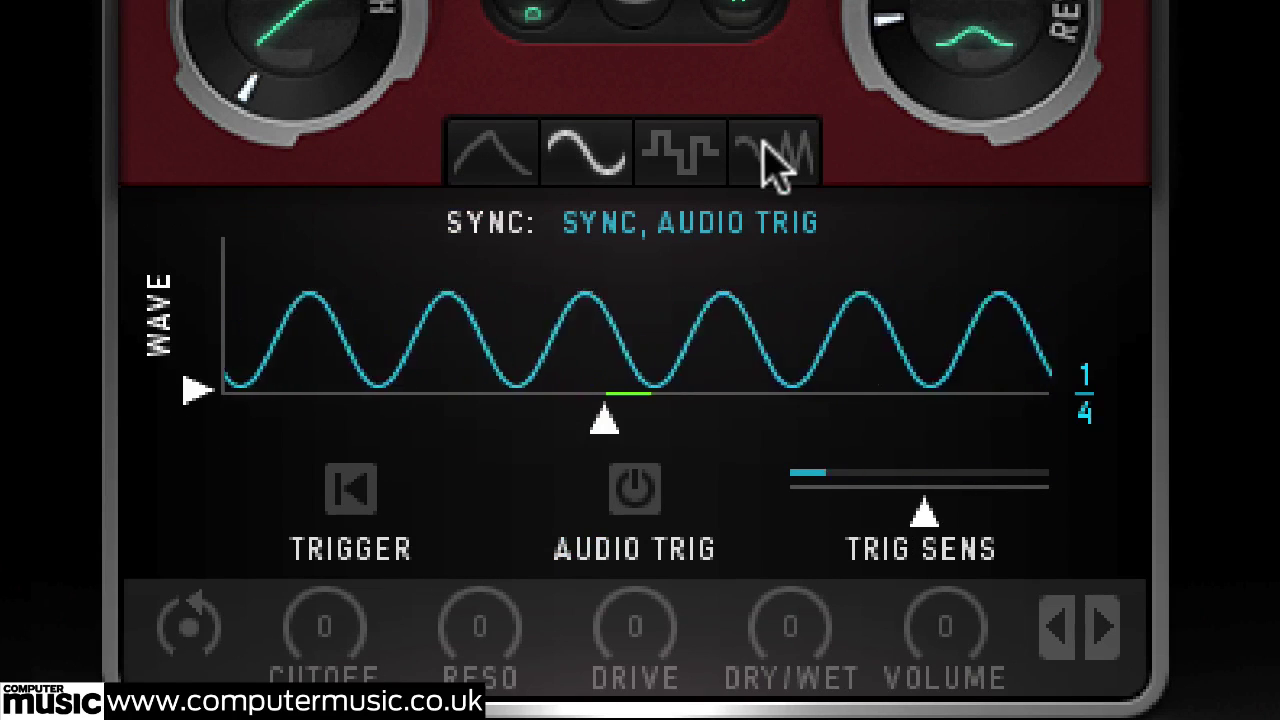
left_click(492, 152)
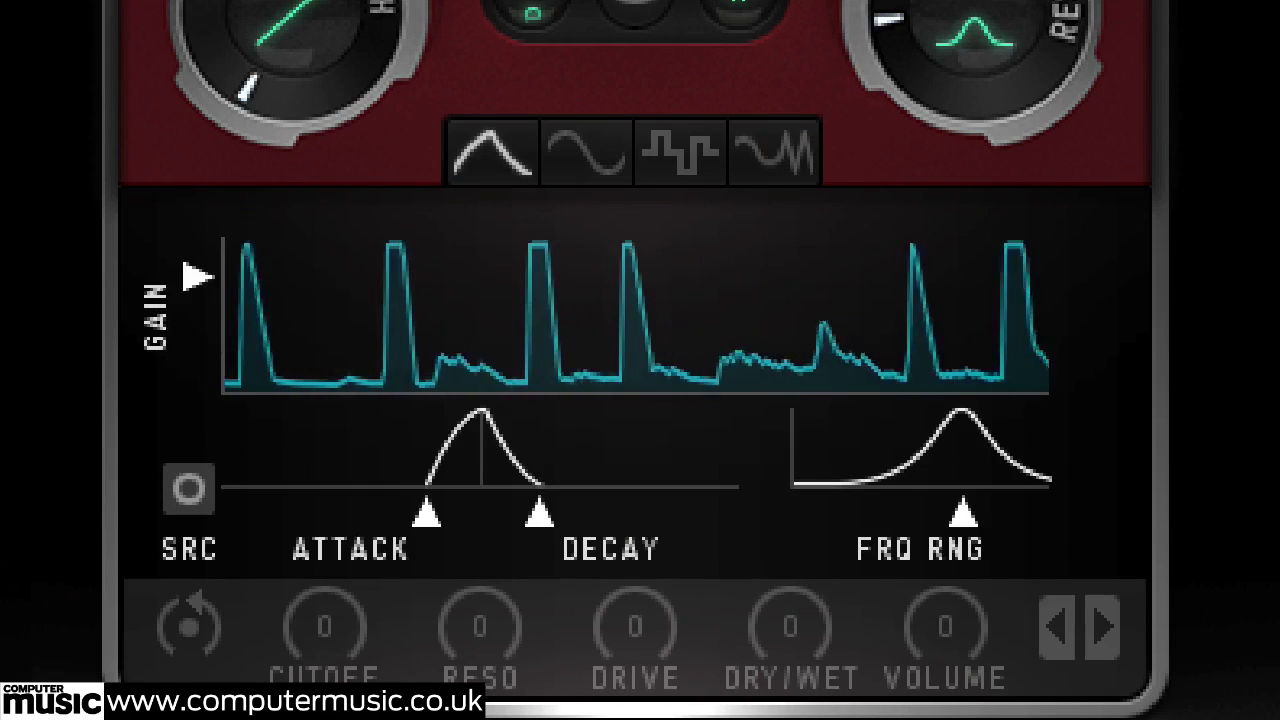
Step: Modulate the wave modulator's wave shape by +42 from the envelope follower and view the effect on the waveform
left_click(1108, 622)
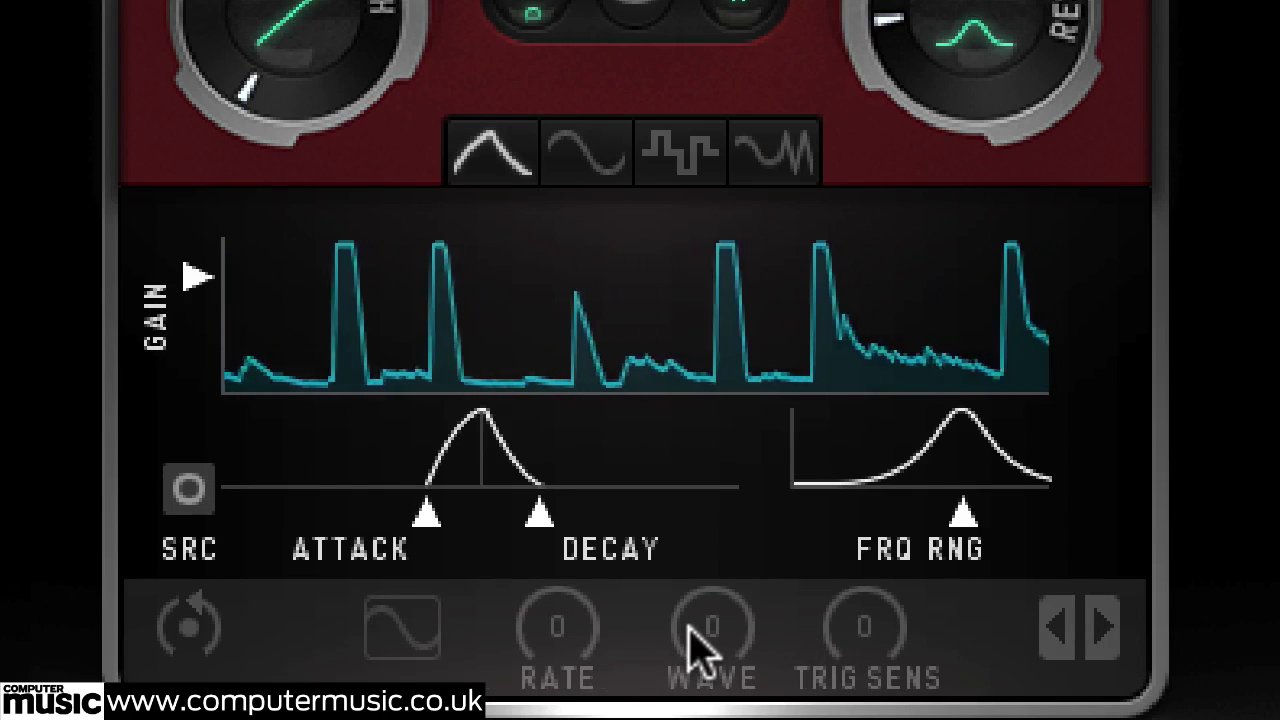
left_click_drag(691, 646, 692, 463)
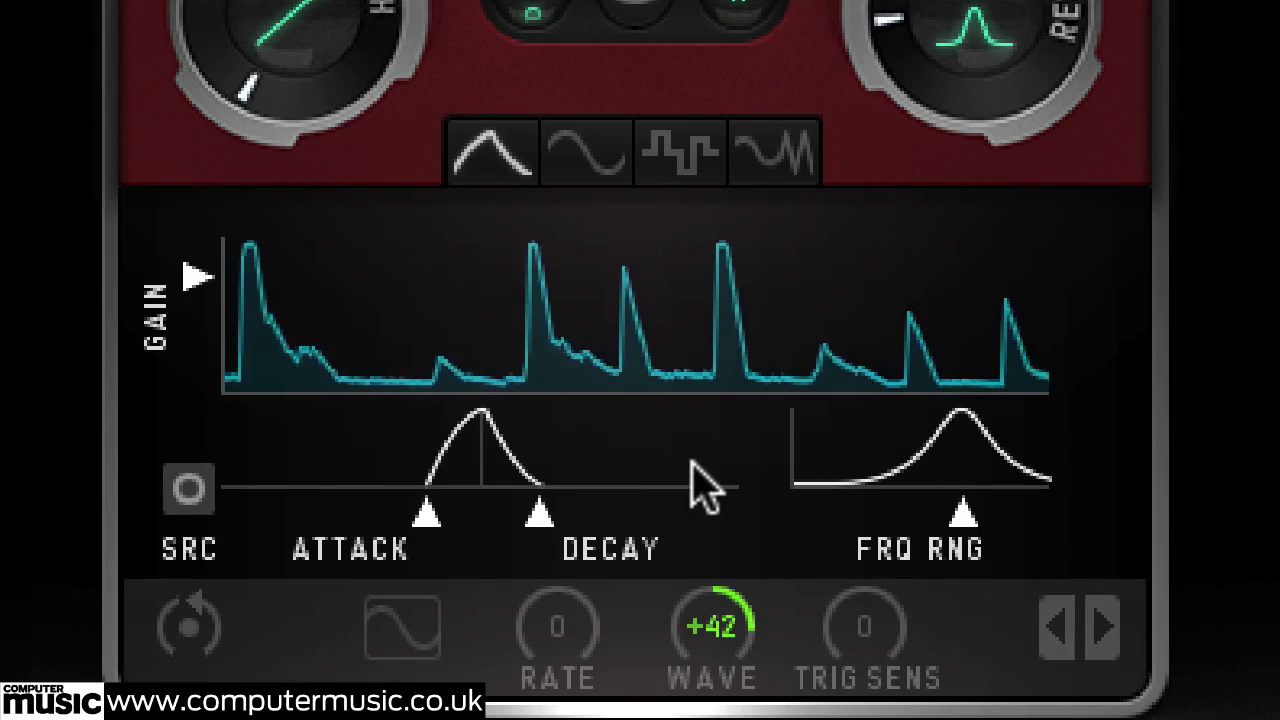
left_click(594, 151)
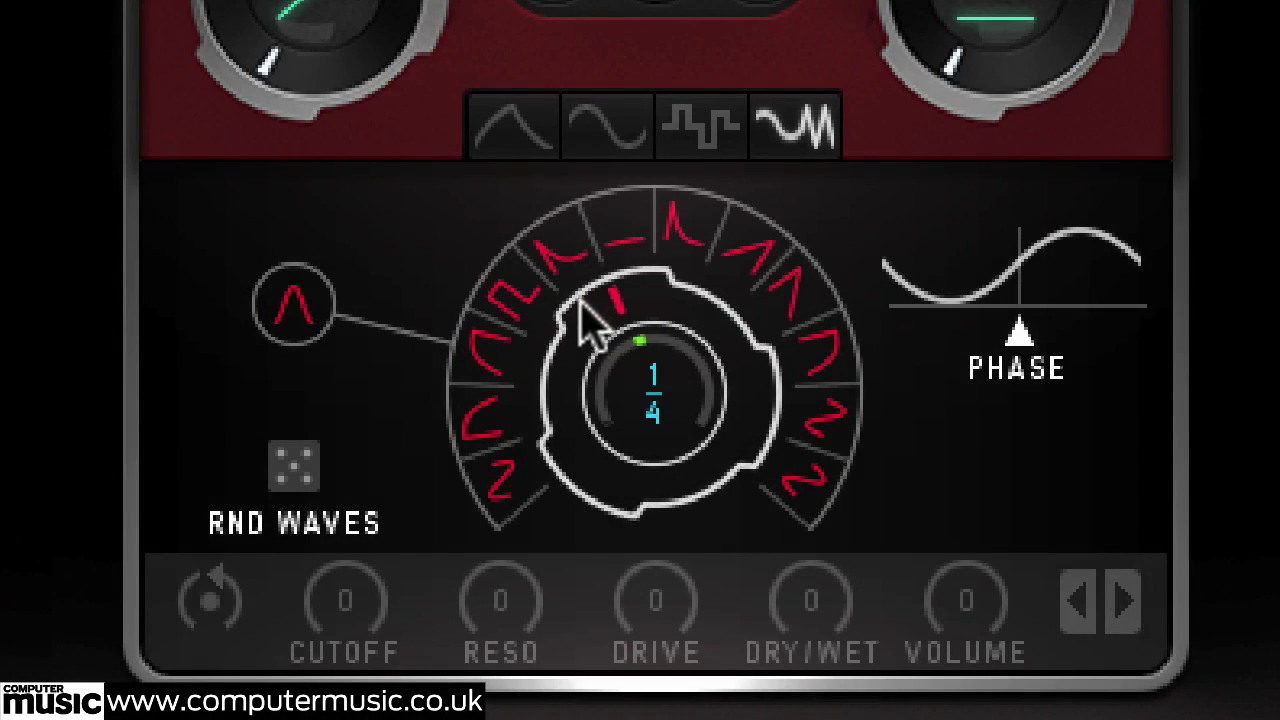
Step: Sweep the wobble generator's dial through several tempo-synced rates, including 1/3 and 1/8, ending at 1/48
left_click_drag(580, 300, 530, 490)
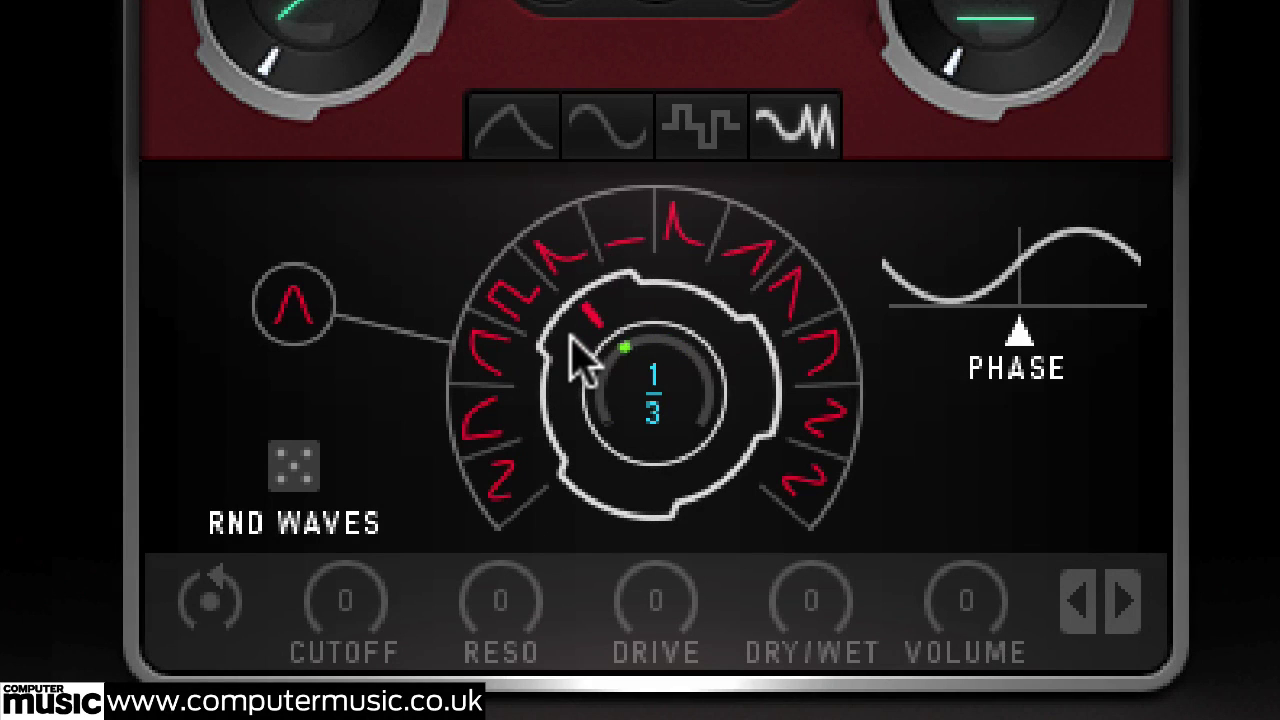
left_click_drag(580, 355, 540, 478)
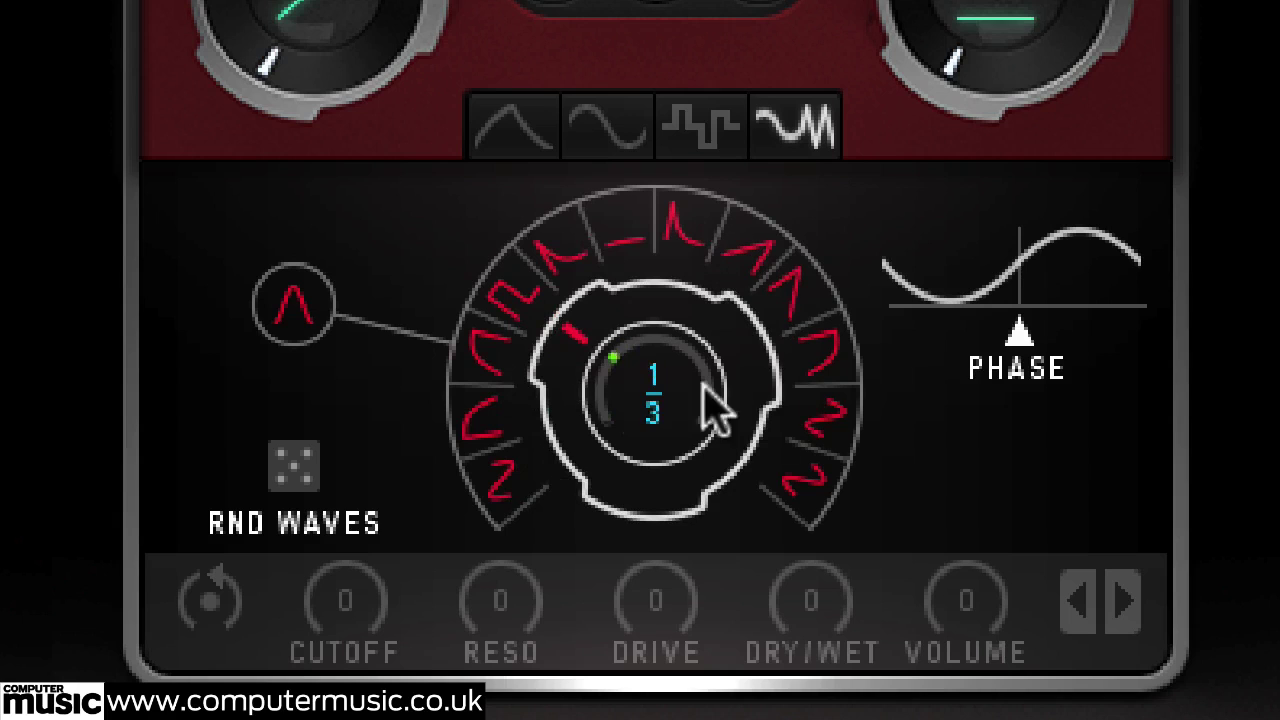
left_click_drag(560, 386, 551, 309)
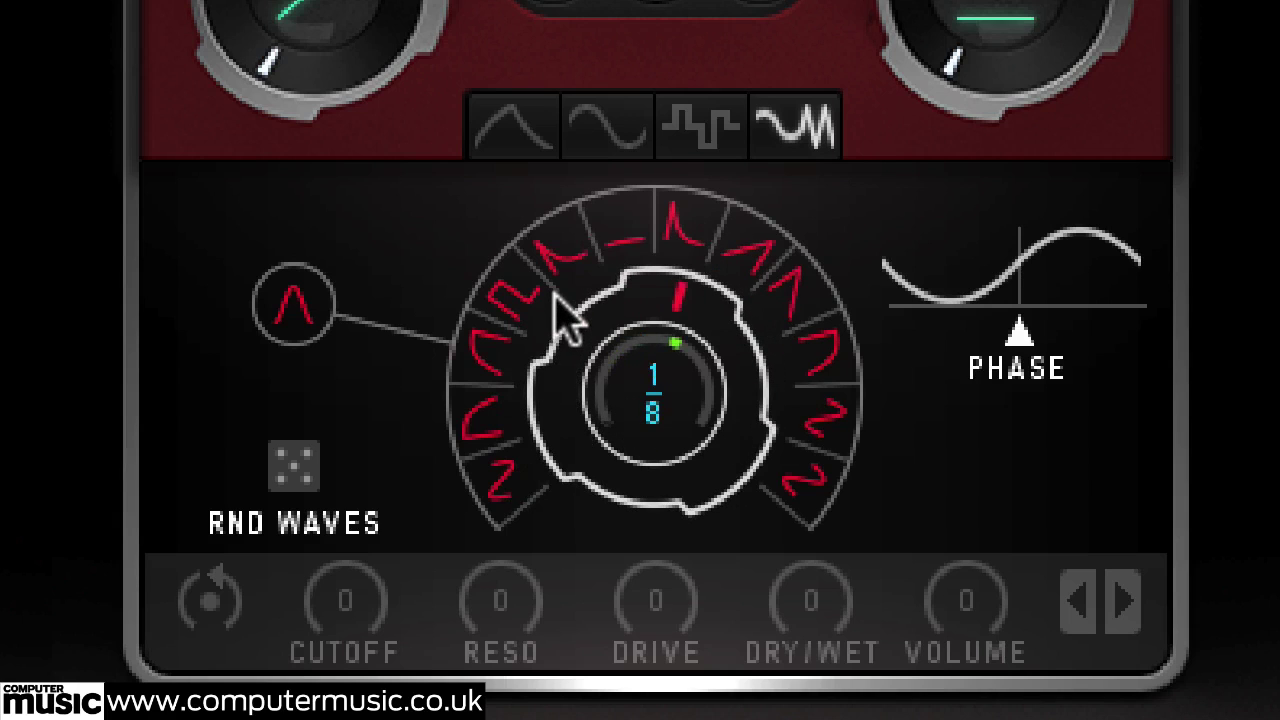
left_click_drag(578, 365, 575, 258)
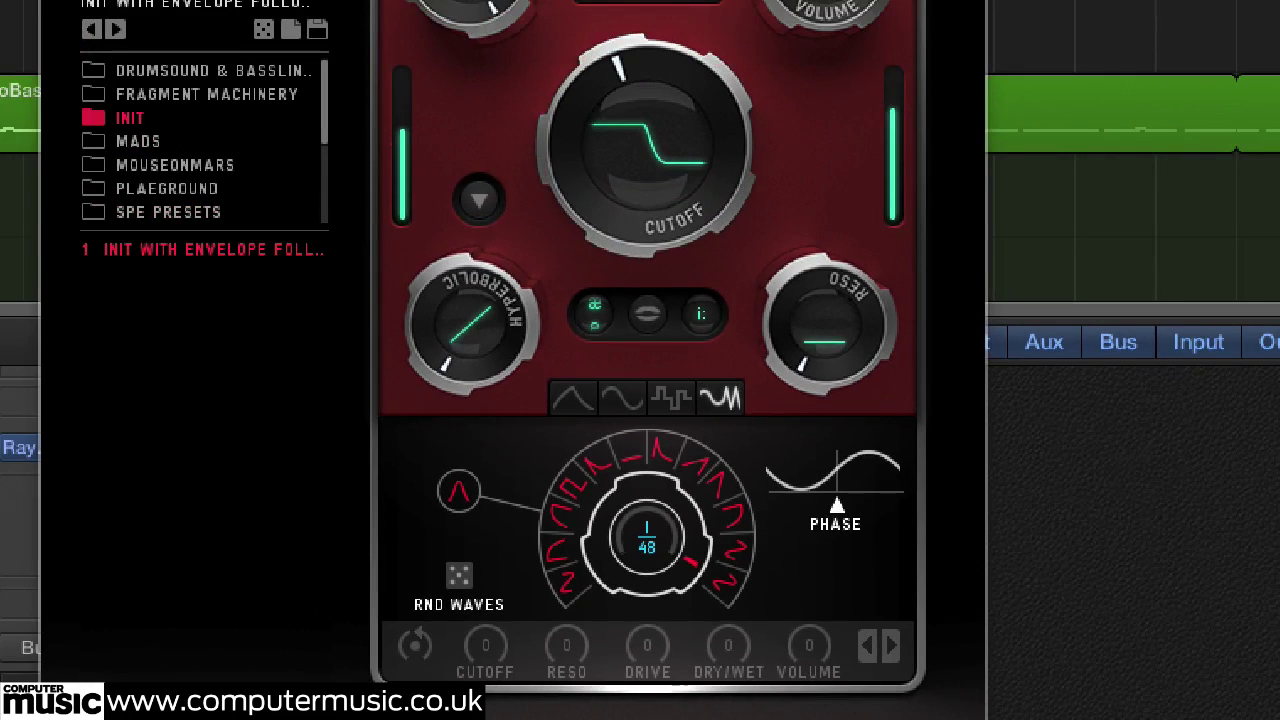
Step: Switch the filter to High Pass 2 Pole (SAT) and modulate the cutoff by +44 from the wobble generator
left_click(655, 140)
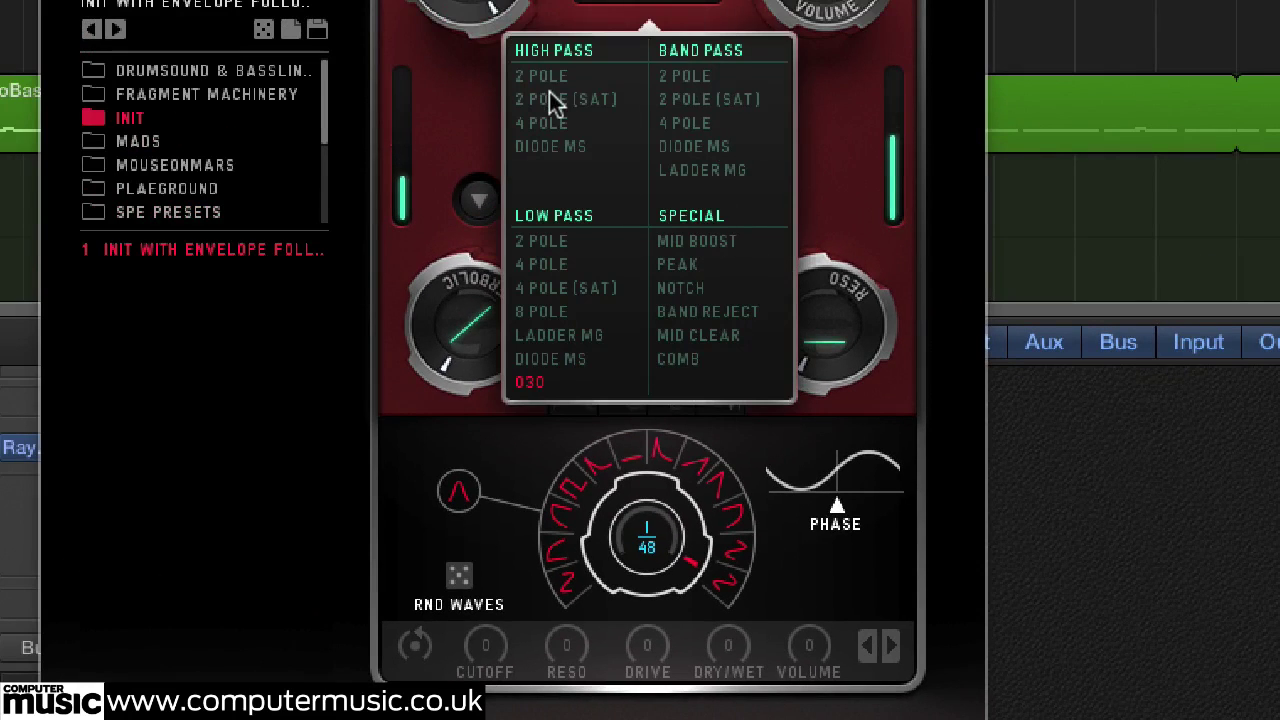
left_click(487, 648)
left_click_drag(493, 660, 500, 569)
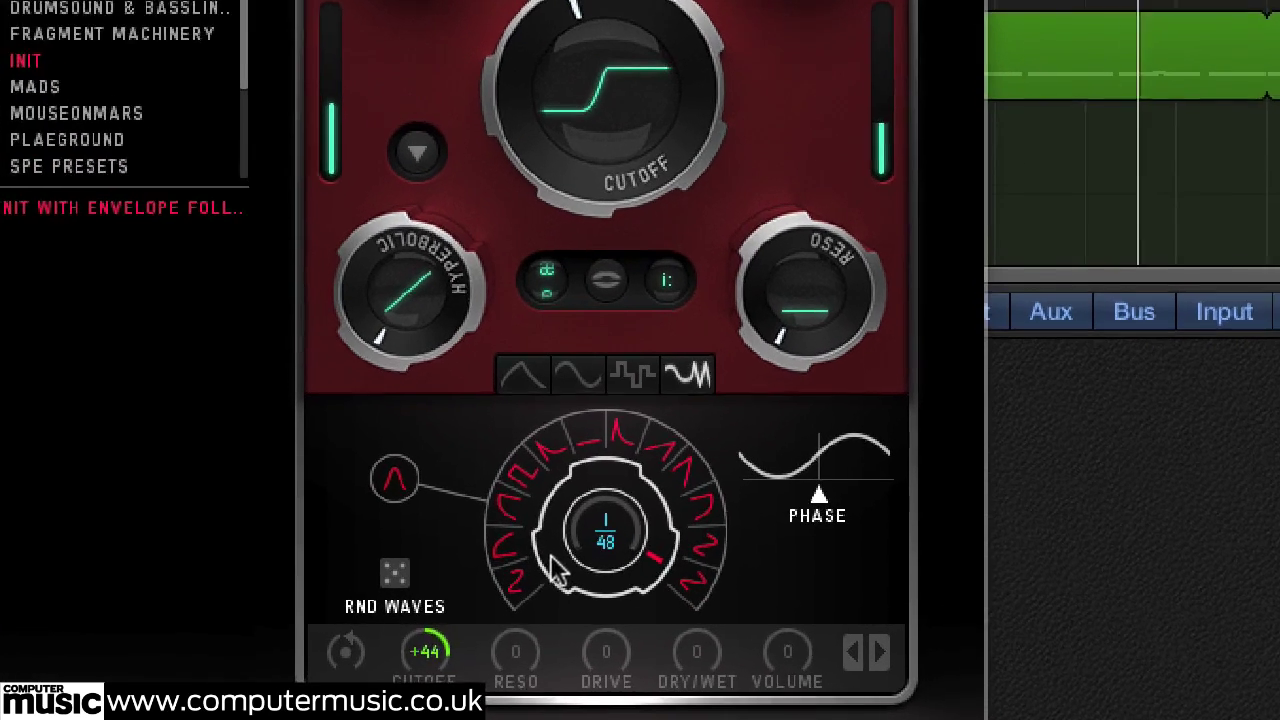
Step: Audition the wobble on the high-pass filter by sweeping its rate to 2/1 and up to 1/16
left_click_drag(550, 528, 582, 688)
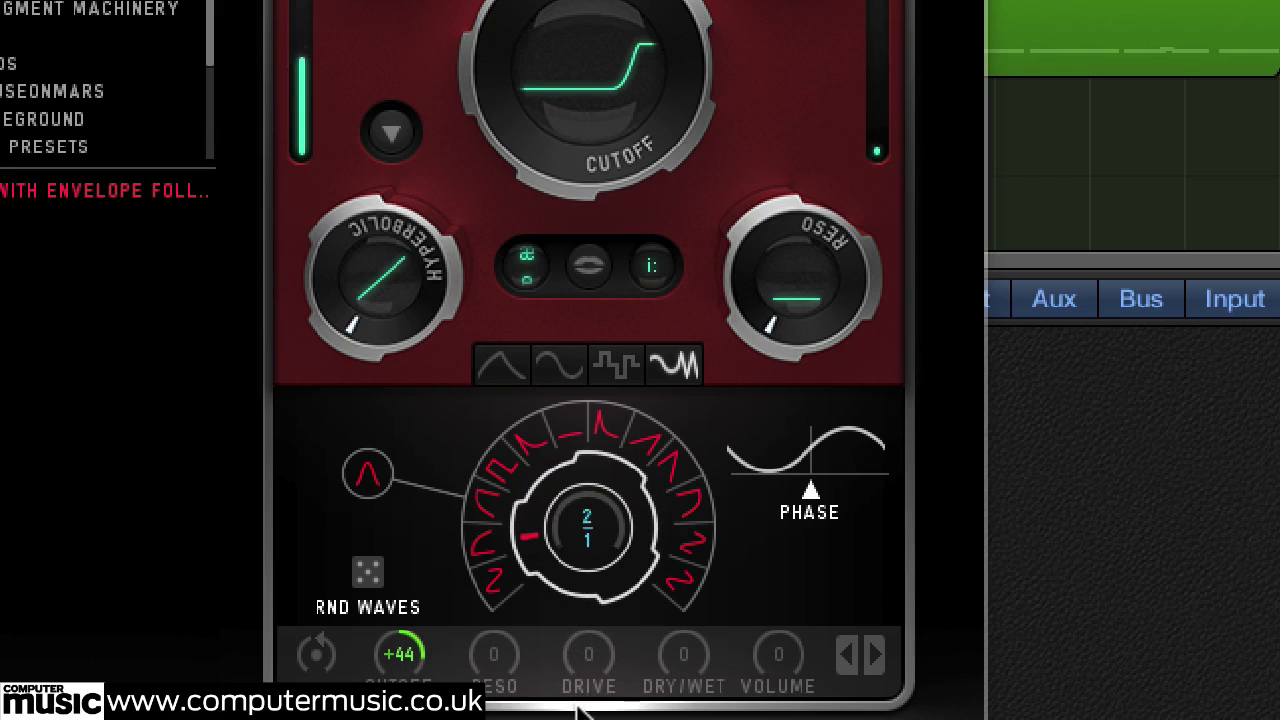
left_click_drag(491, 682, 563, 603)
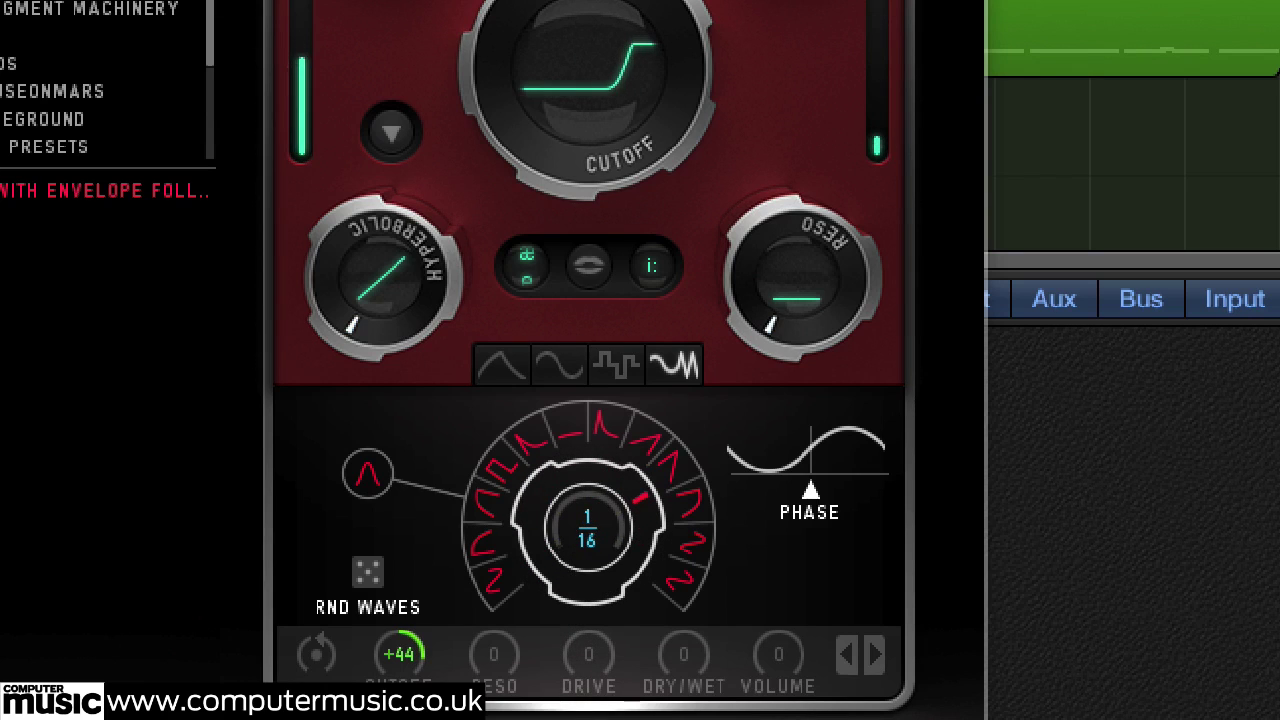
Step: Change the filter to Low Pass 4 Pole (SAT) and bring the wobble rate to 1/6
left_click(391, 133)
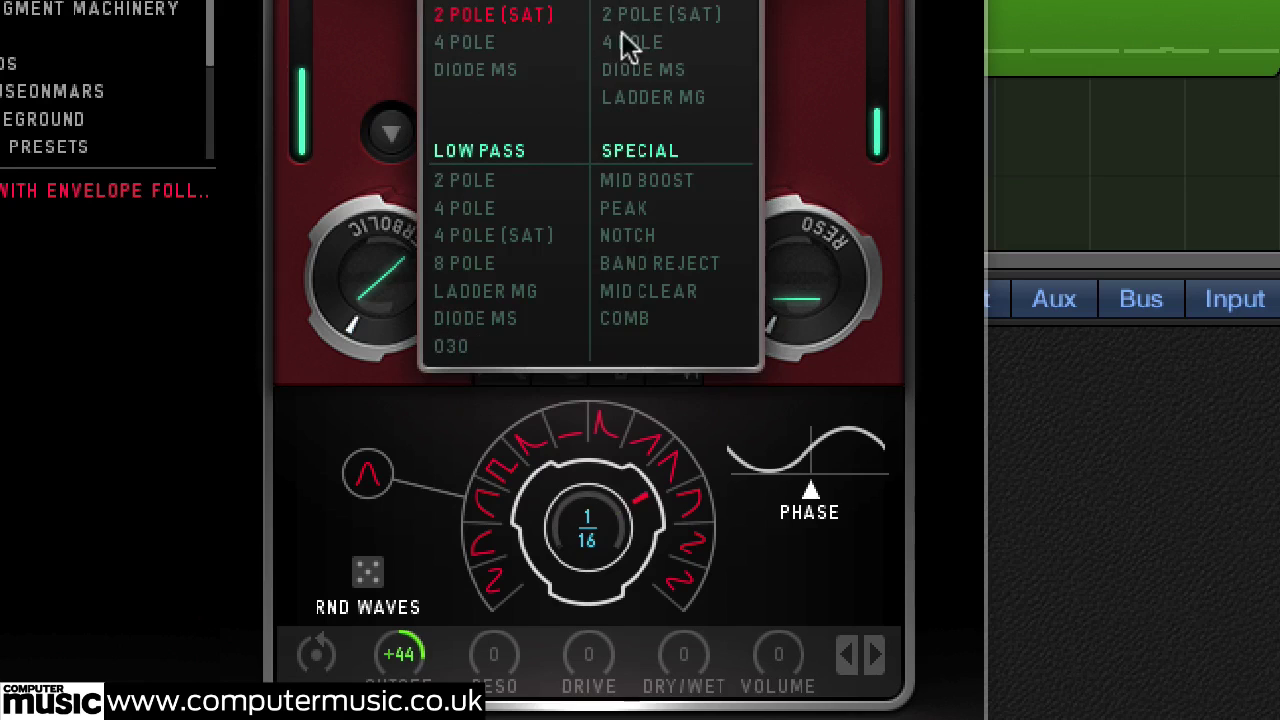
left_click(490, 235)
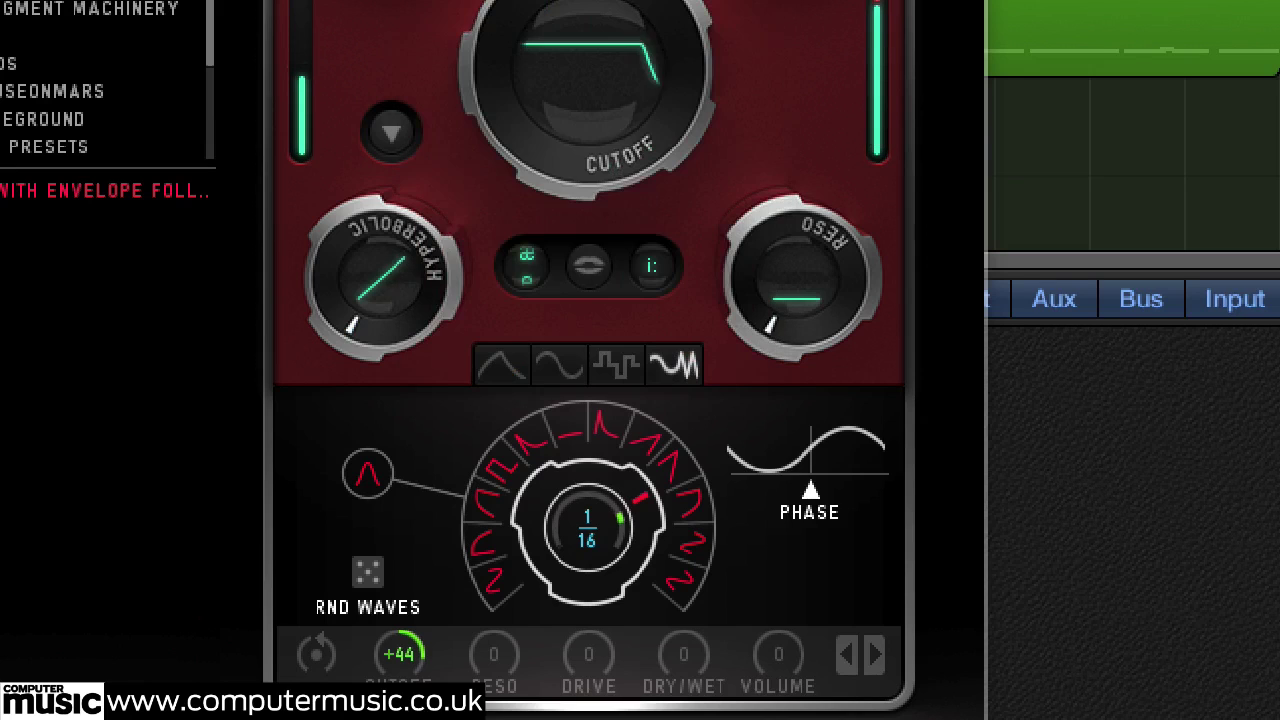
left_click_drag(557, 523, 531, 571)
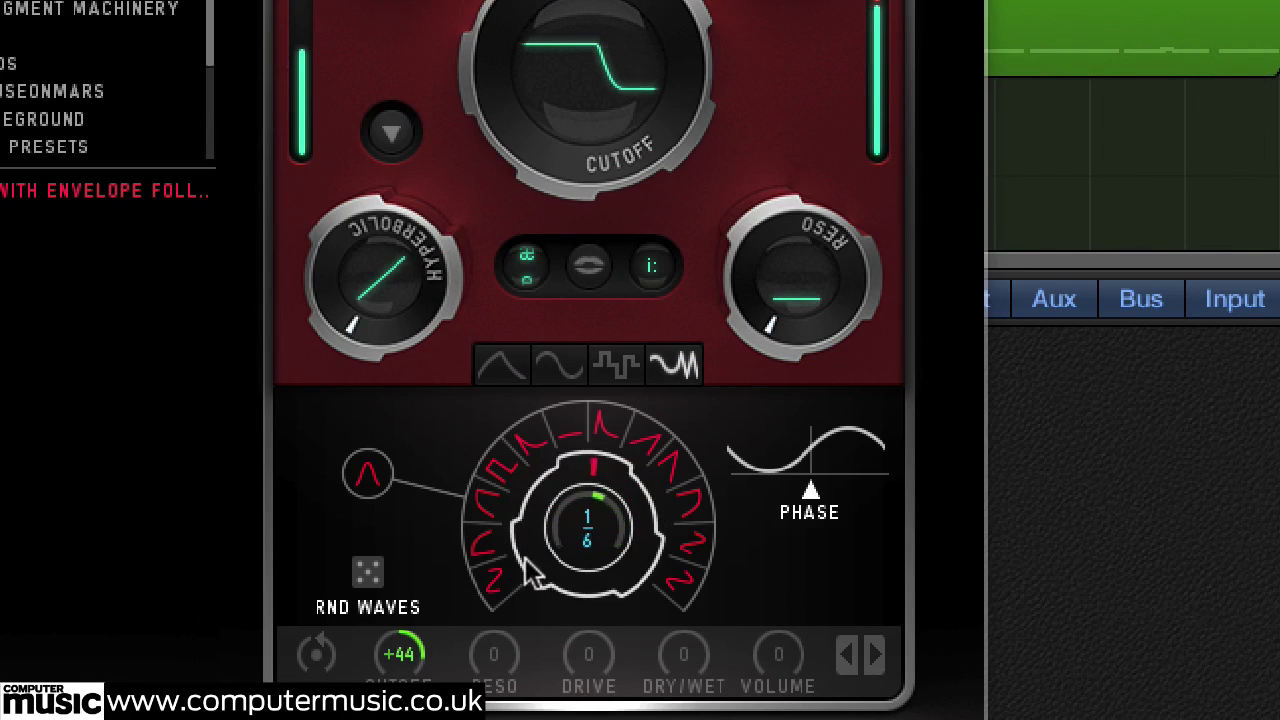
Step: Randomize the wobble waves, try uniform shapes and a differing single segment around the dial, and turn the wobble rate
left_click(369, 575)
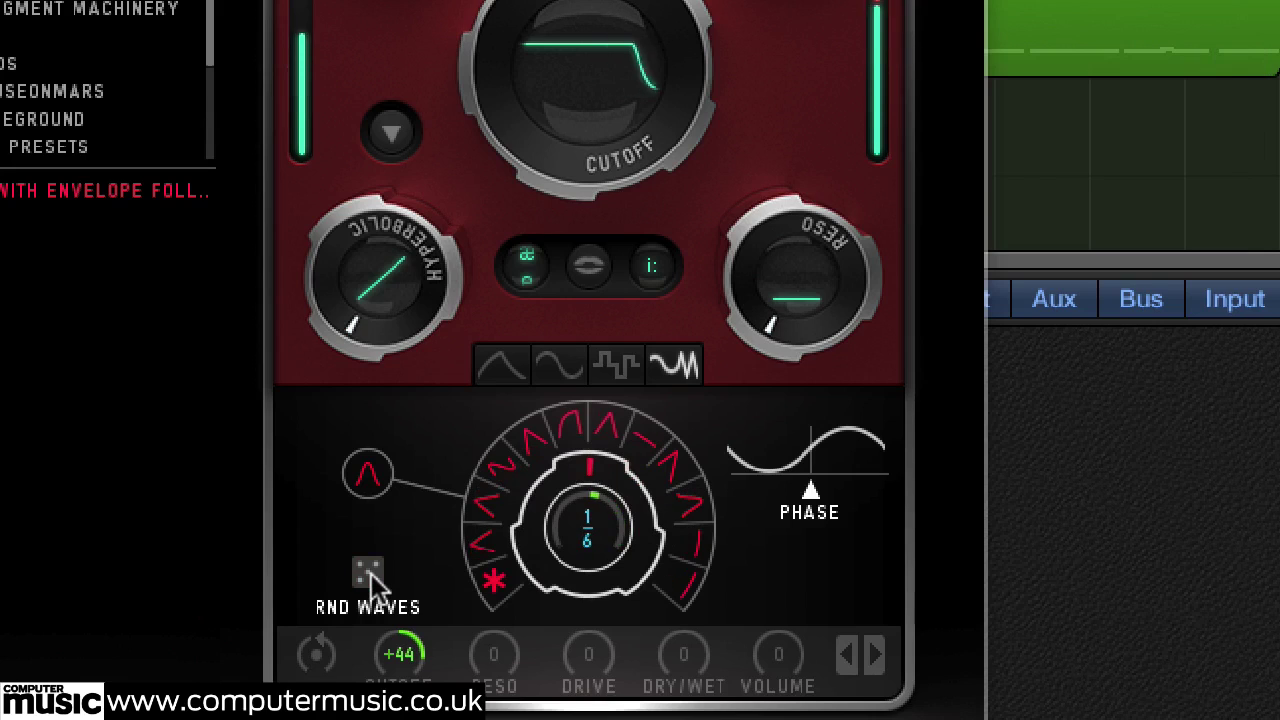
left_click(370, 472)
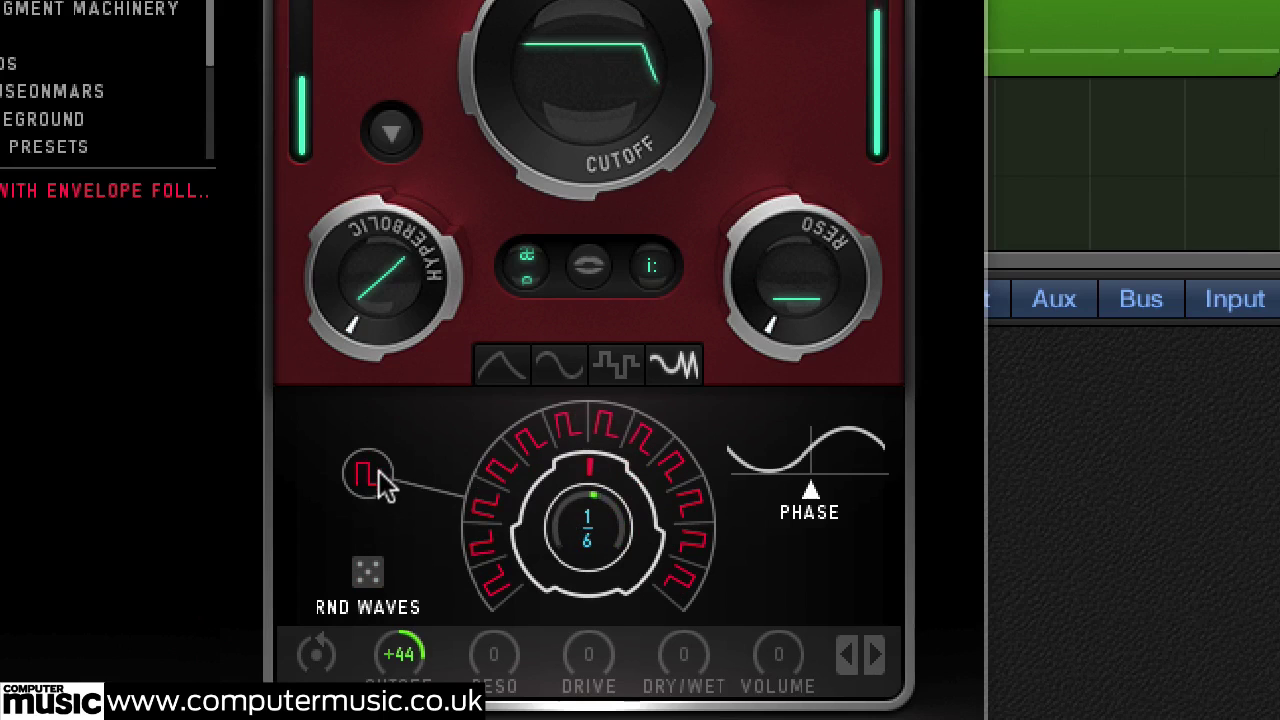
left_click(505, 460)
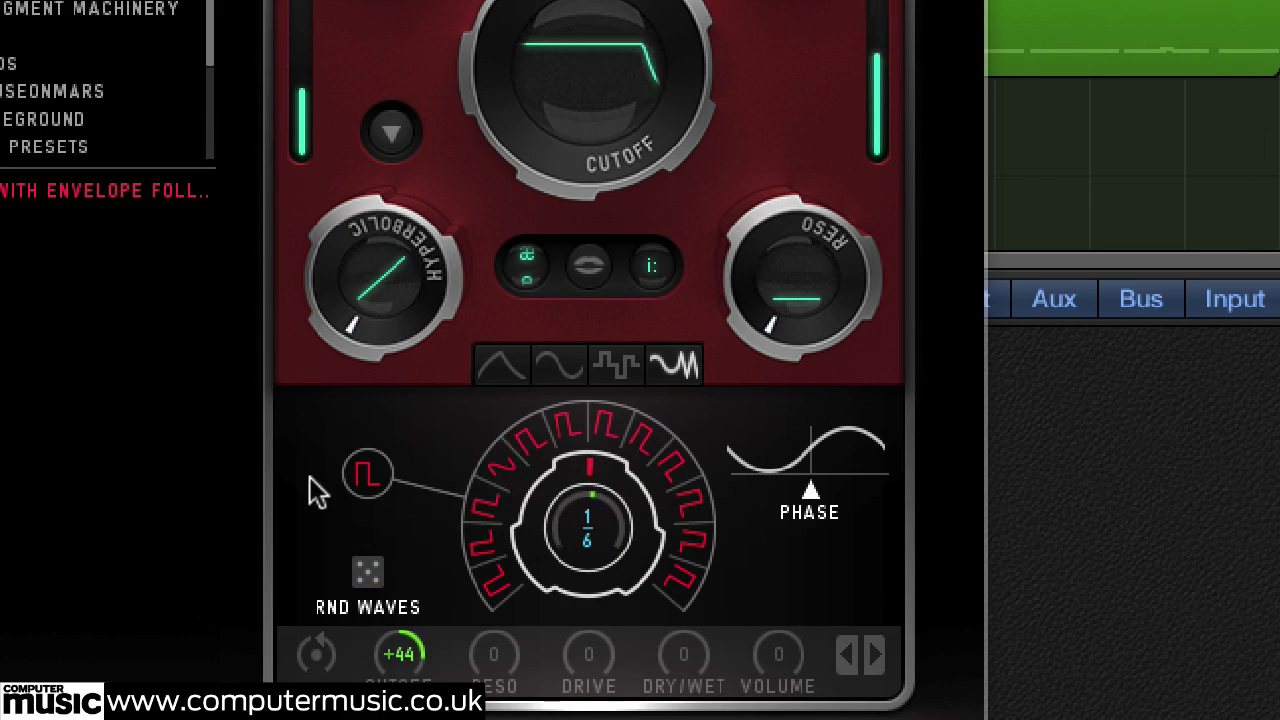
left_click(369, 482)
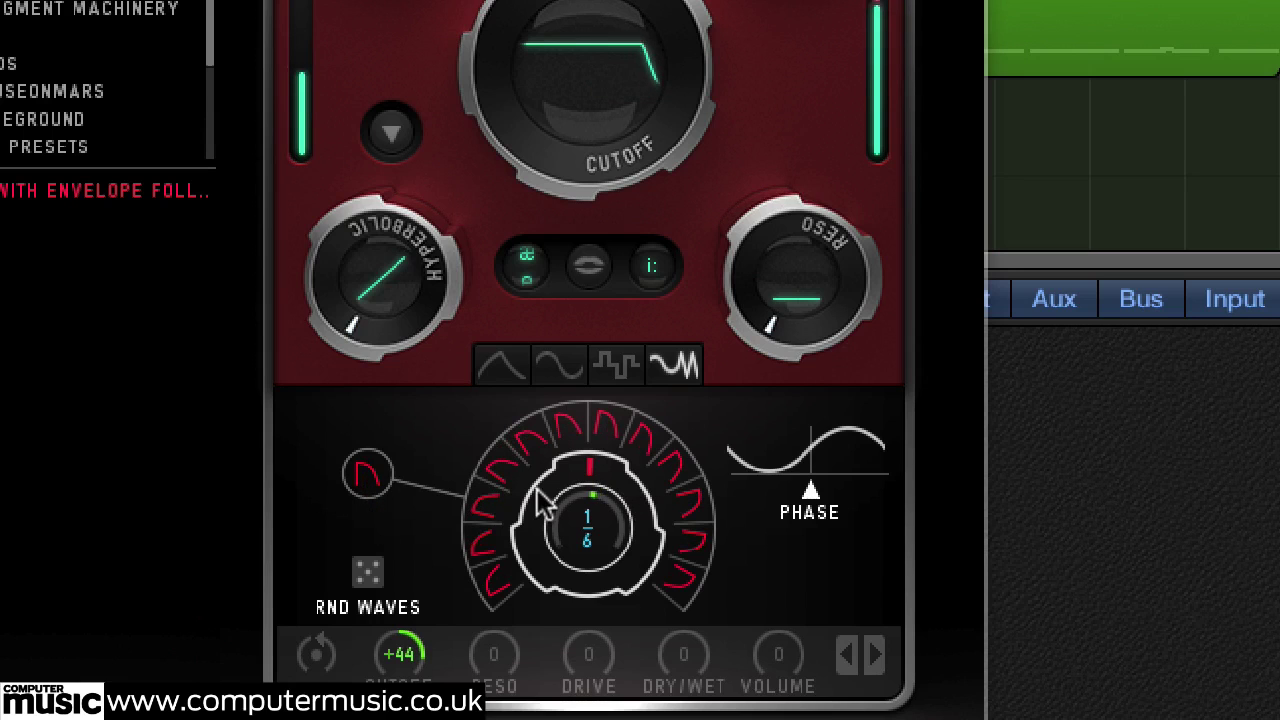
mouse_move(537, 509)
left_mouse_down()
mouse_move(534, 606)
mouse_move(532, 474)
left_mouse_up()
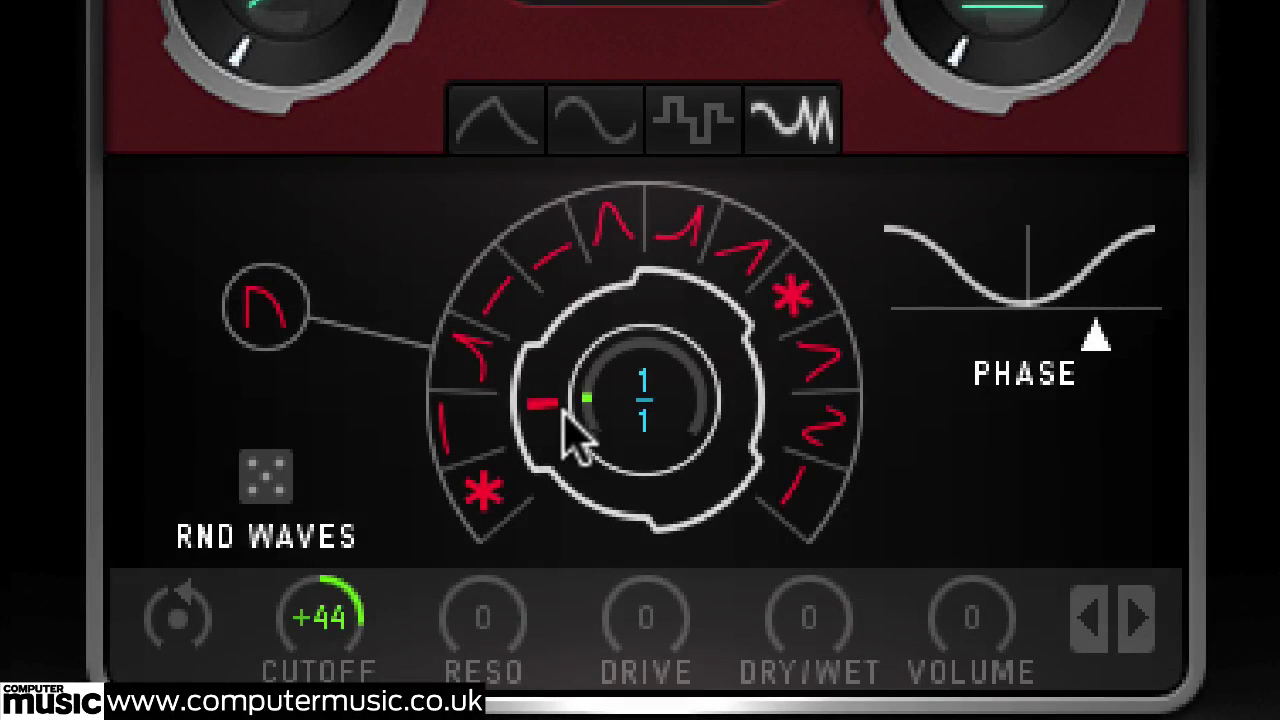
Step: Open the wave modulator, raise its wave shape to a curved saw and set its synced rate to 1/8
left_click(588, 112)
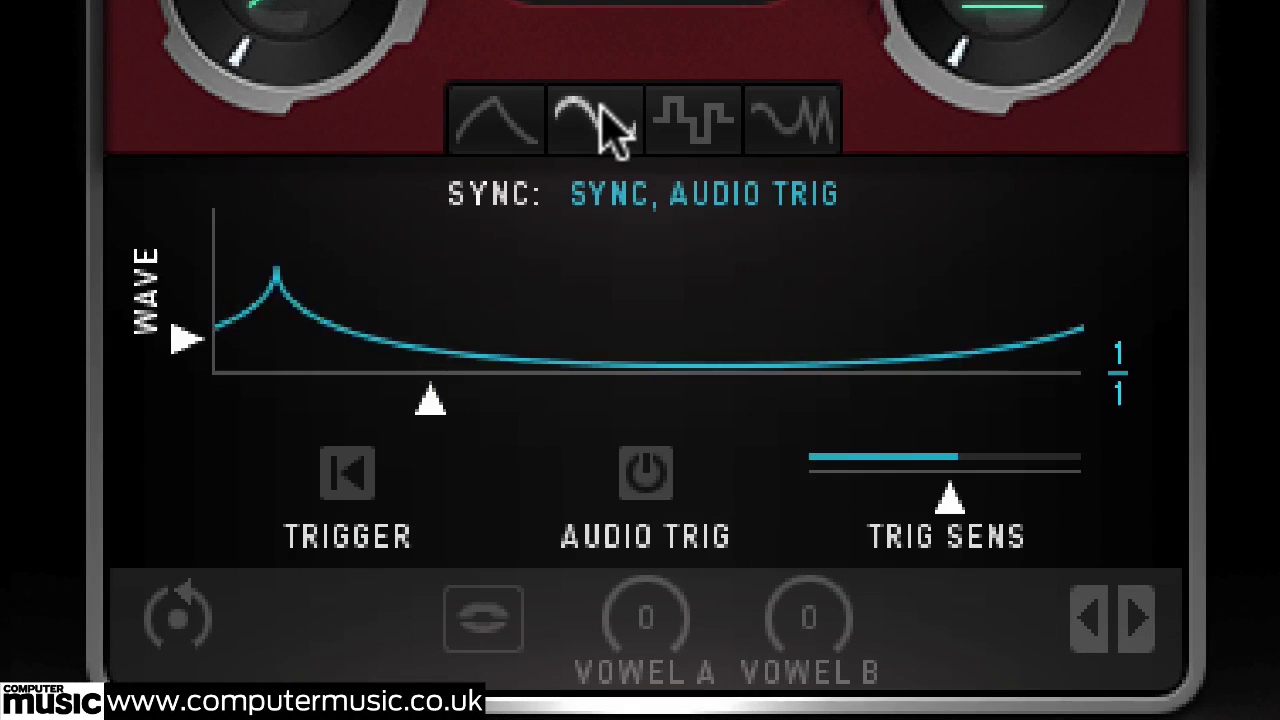
left_click_drag(189, 341, 196, 300)
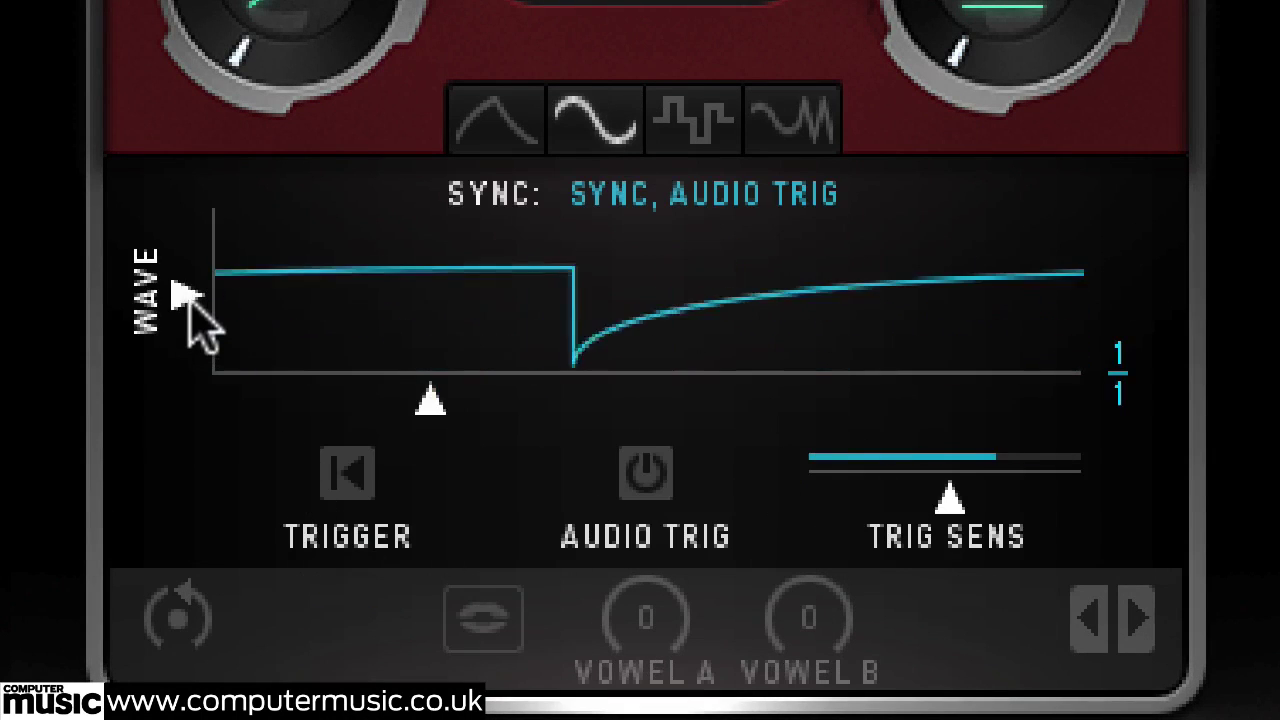
left_click_drag(428, 398, 678, 402)
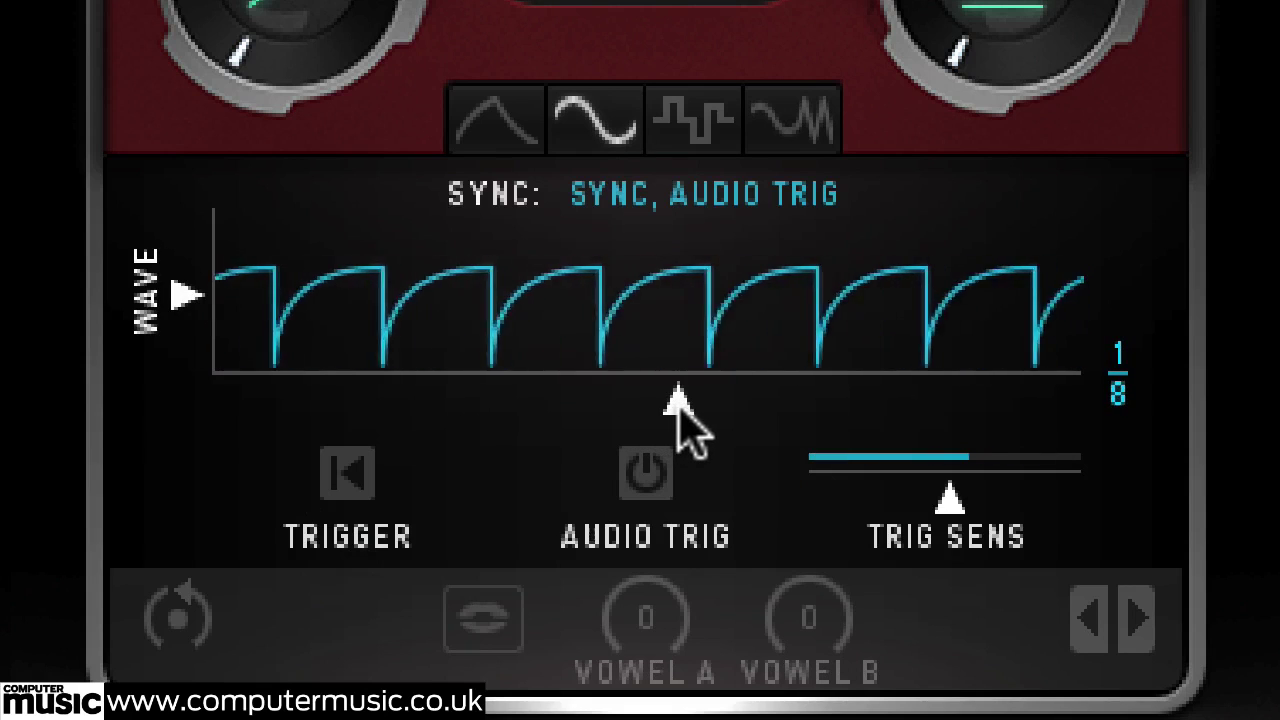
Step: Modulate the wobble rate by +30 from the wave modulator, checking the wobble dial and fine-tuning the wave shape
left_click(1140, 620)
left_click(1140, 620)
left_click(1140, 620)
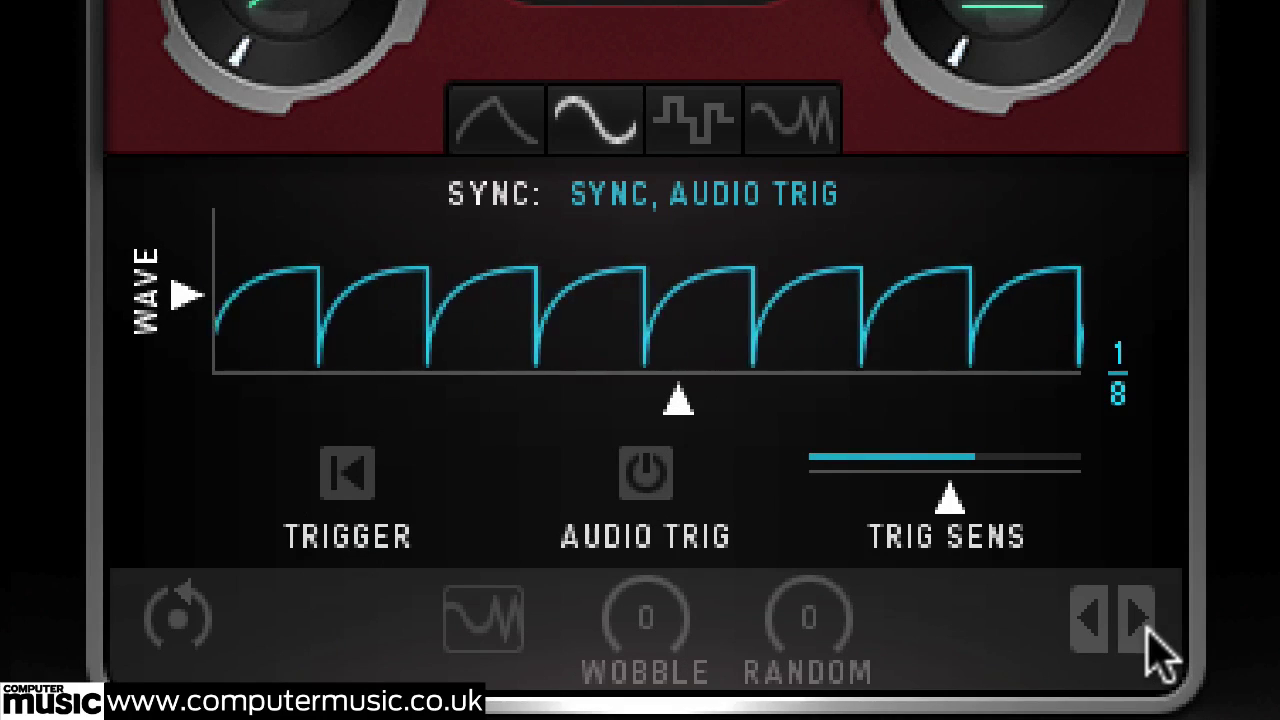
left_click_drag(638, 622, 628, 488)
left_click(818, 128)
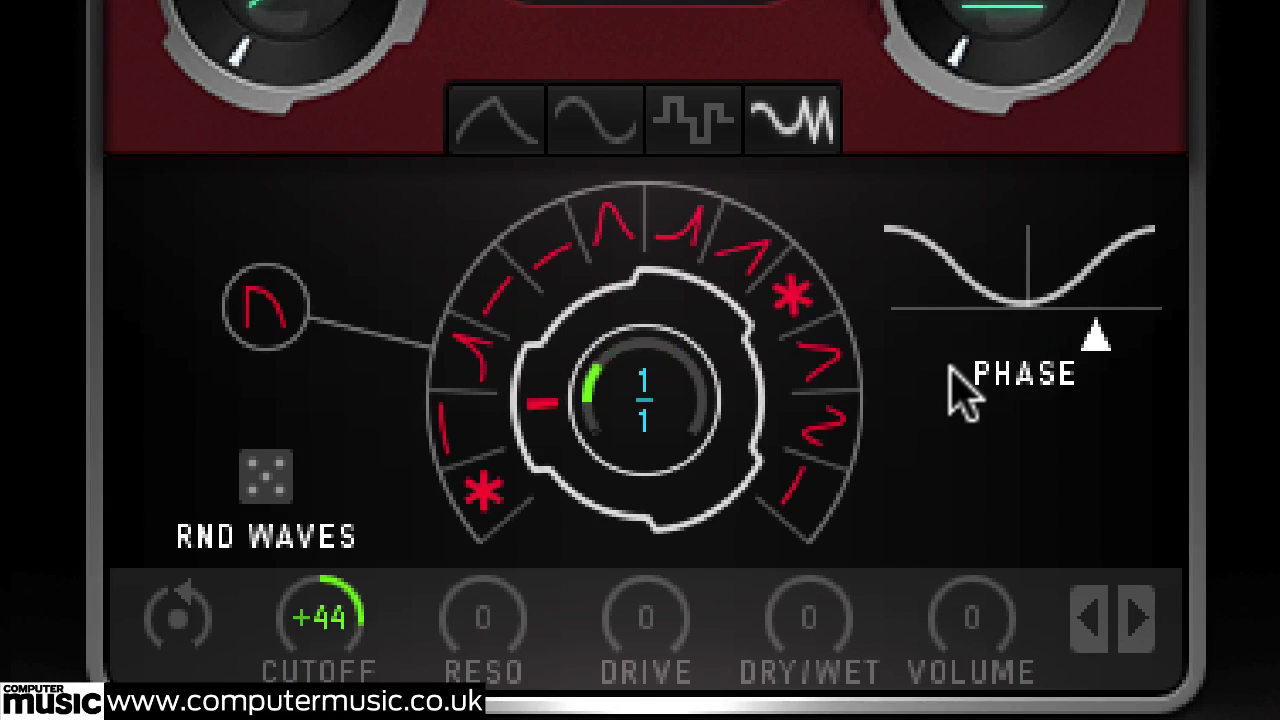
left_click(596, 124)
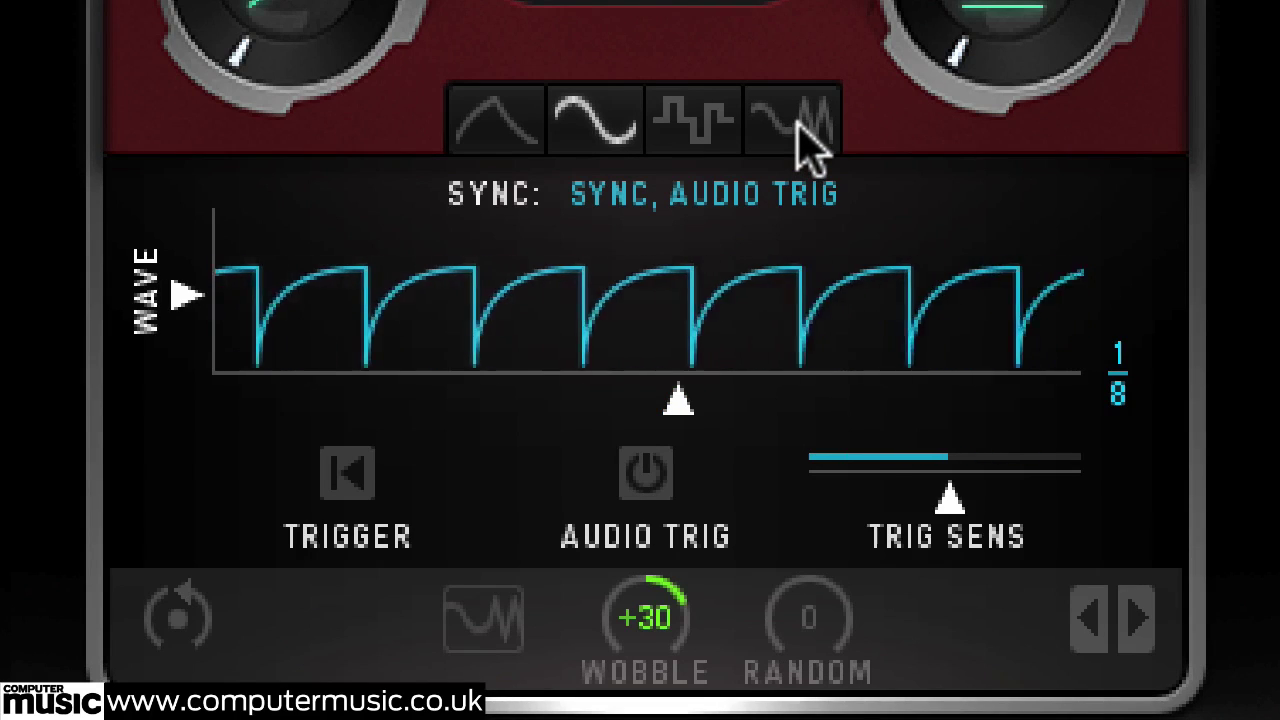
left_click_drag(183, 293, 182, 277)
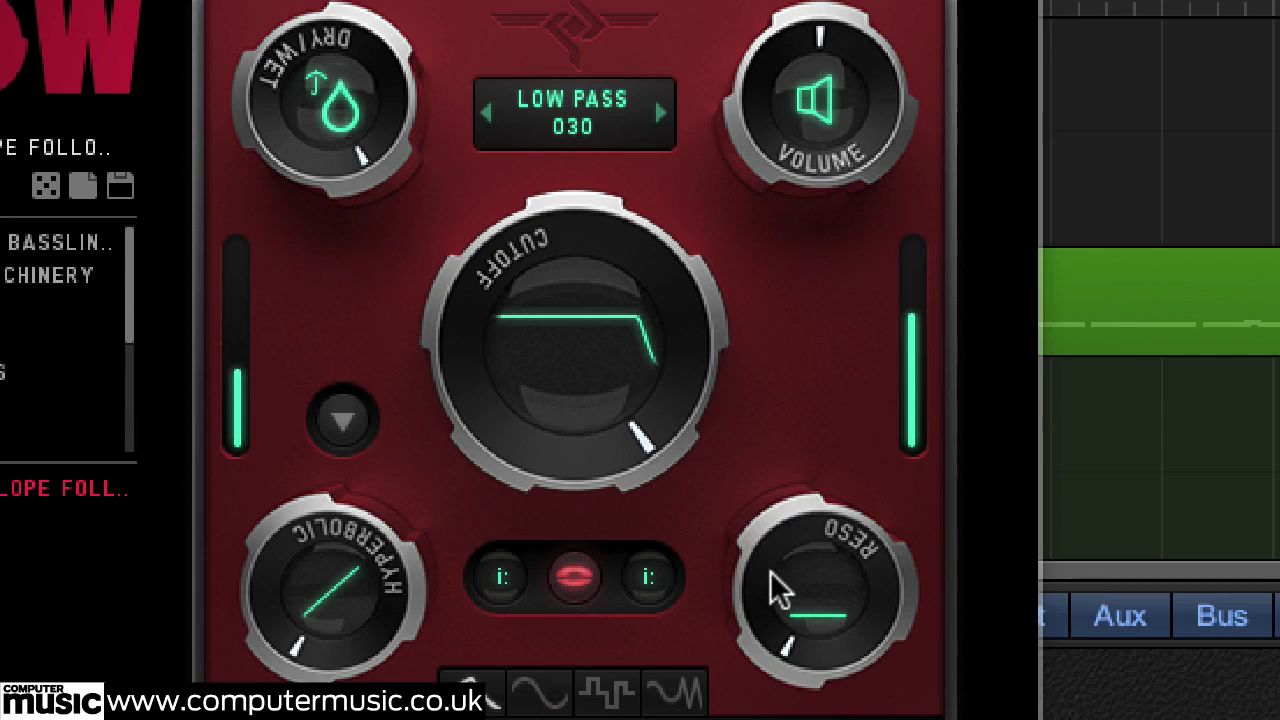
Step: Raise the resonance, choose vowels y and e, and audition them by sweeping the cutoff fully down and back up
left_click_drag(770, 571, 751, 200)
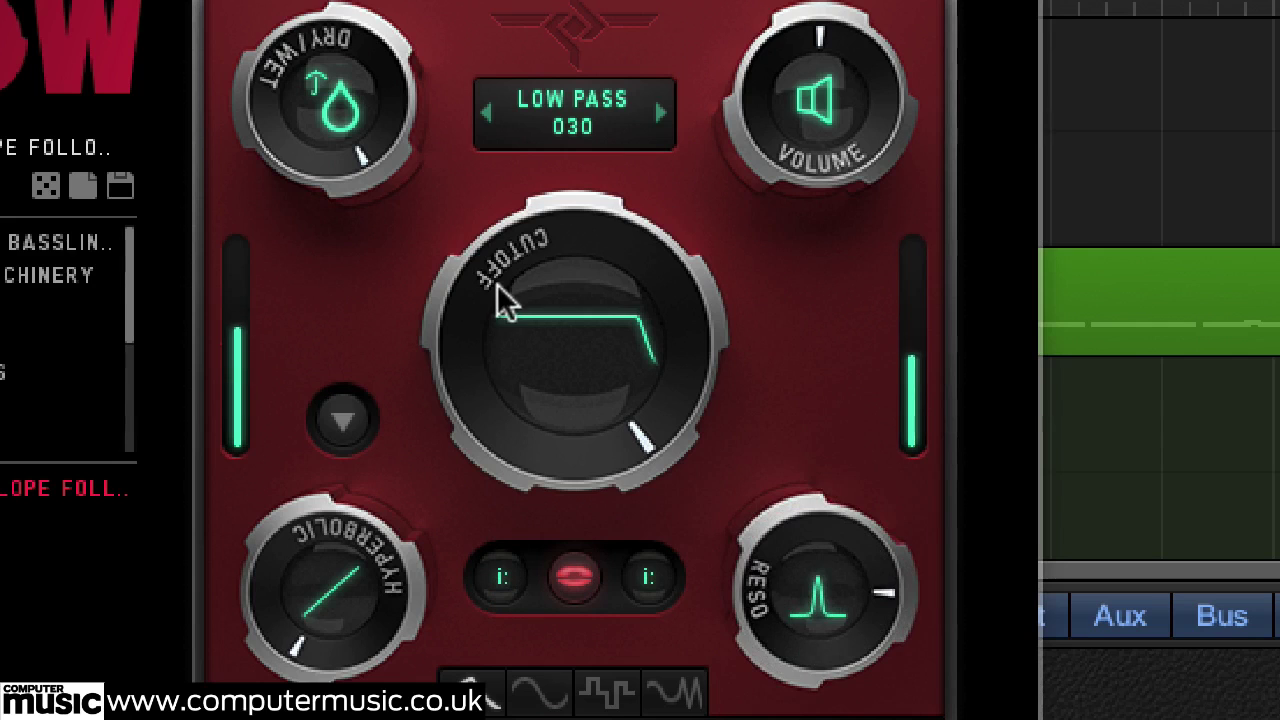
left_click(655, 580)
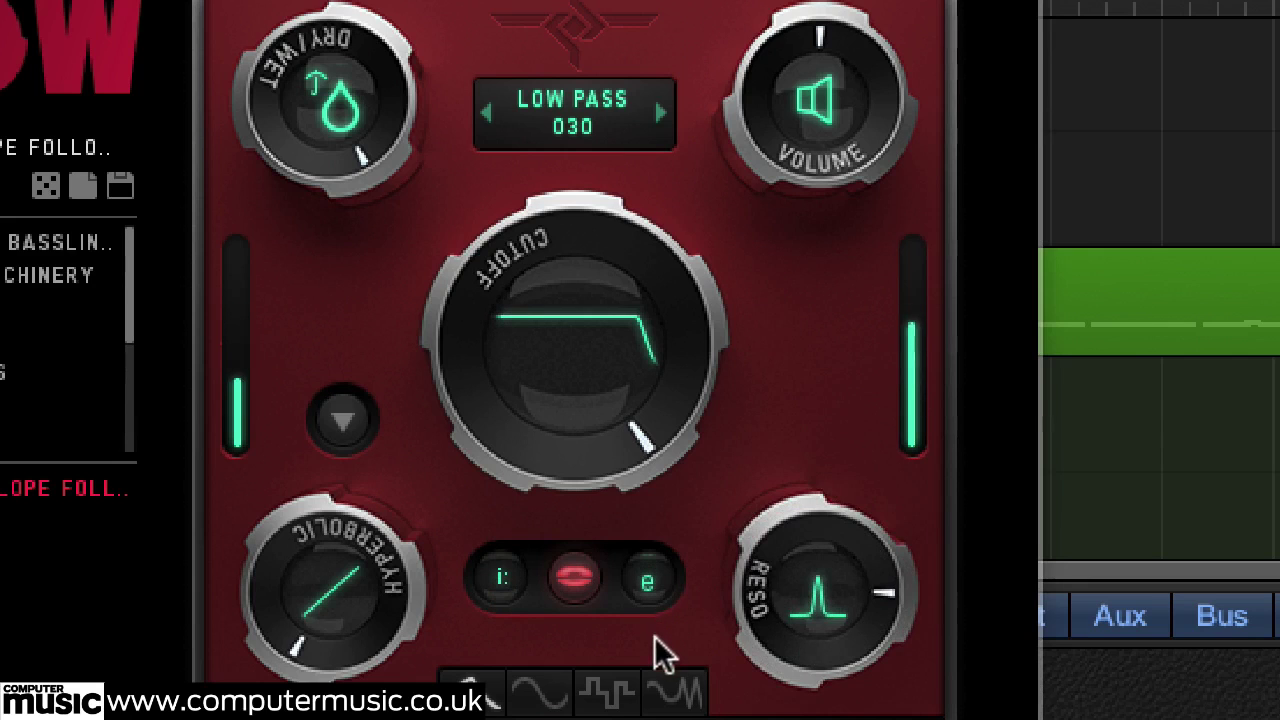
left_click_drag(452, 327, 486, 719)
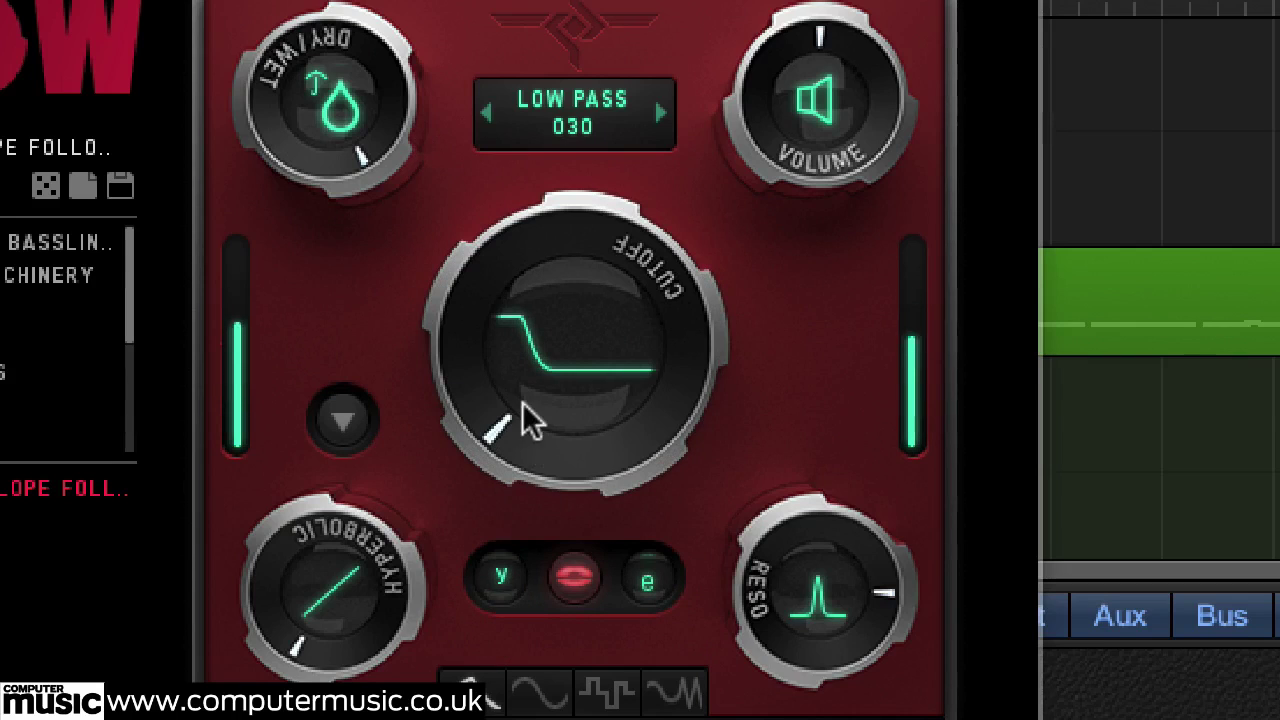
left_click_drag(522, 402, 777, 157)
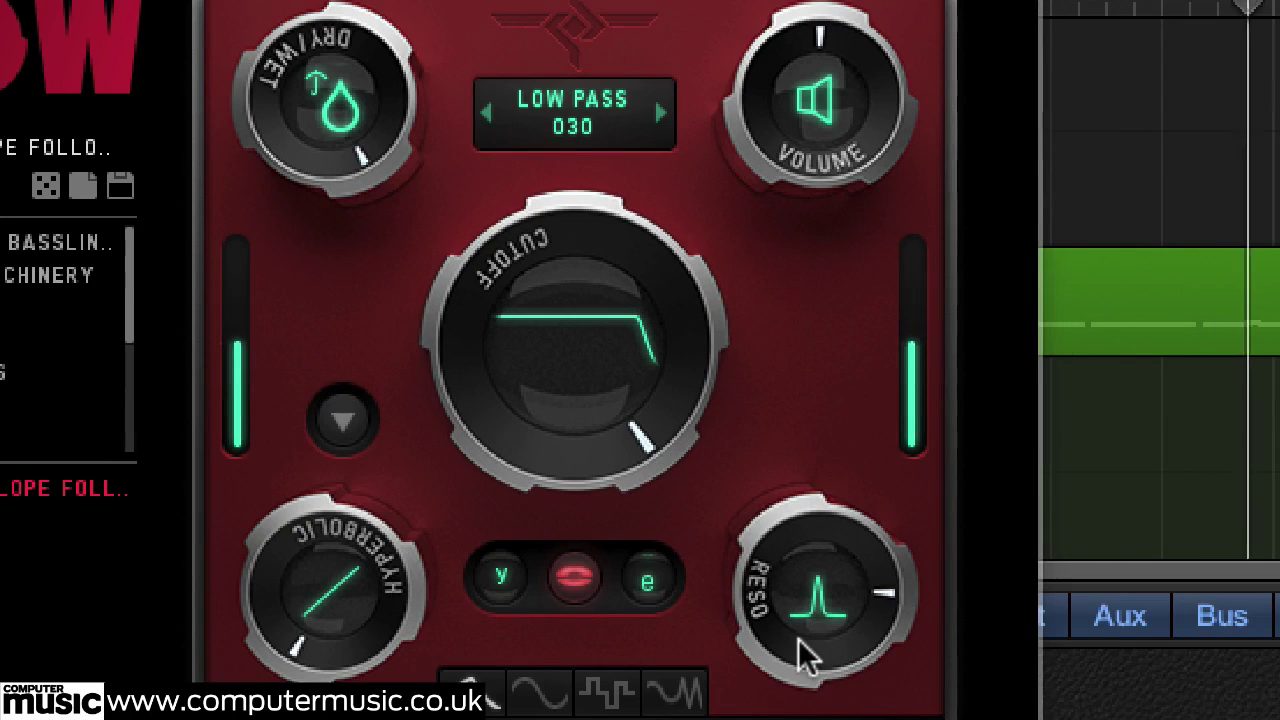
Step: Turn the resonance up further and sweep the cutoff down to a low setting in vowel mode
left_click_drag(798, 638, 797, 590)
left_click_drag(655, 368, 540, 700)
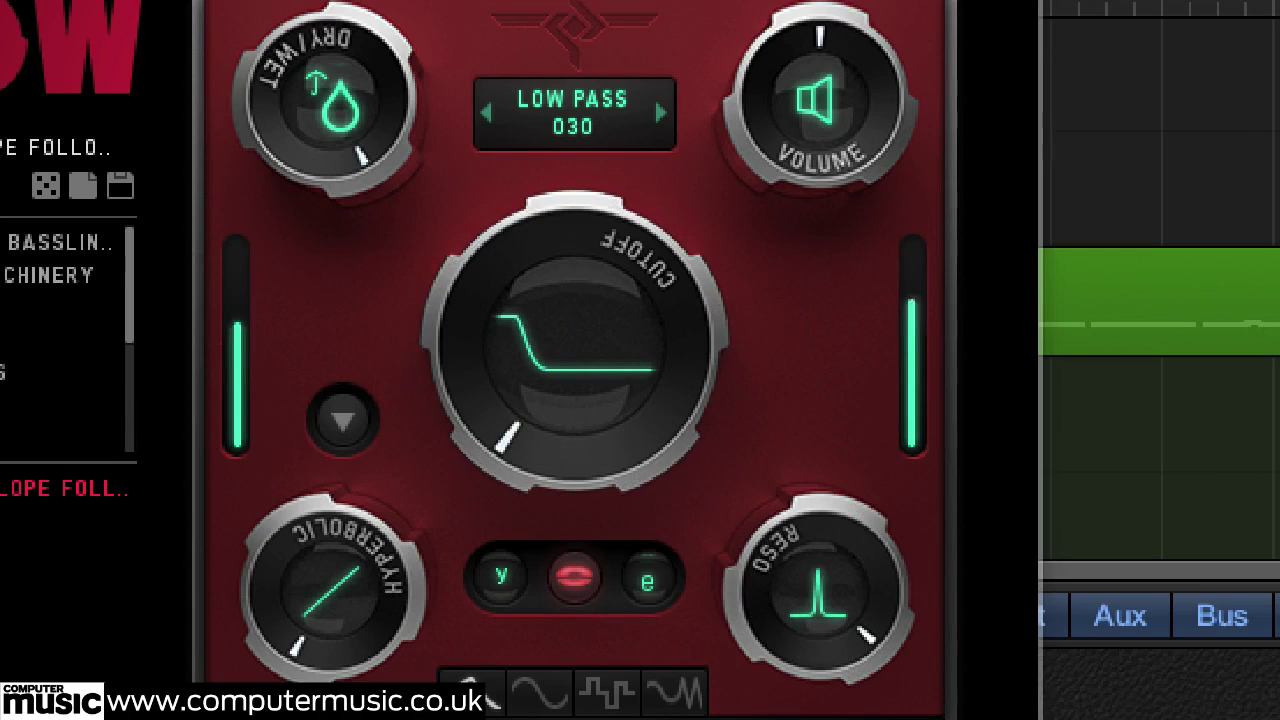
left_click_drag(620, 412, 563, 580)
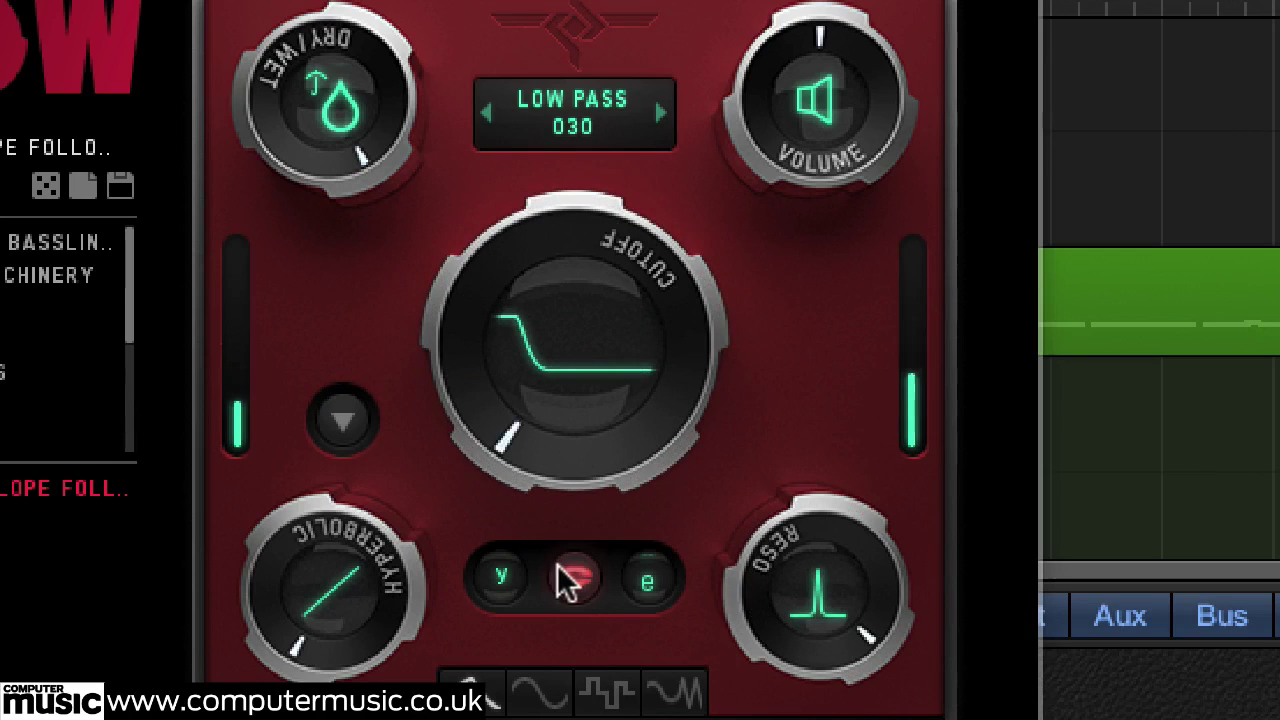
Step: Examine the modulation assignments available for both vowels, dry/wet, the hyperbolic drive and the cutoff
left_click(502, 580)
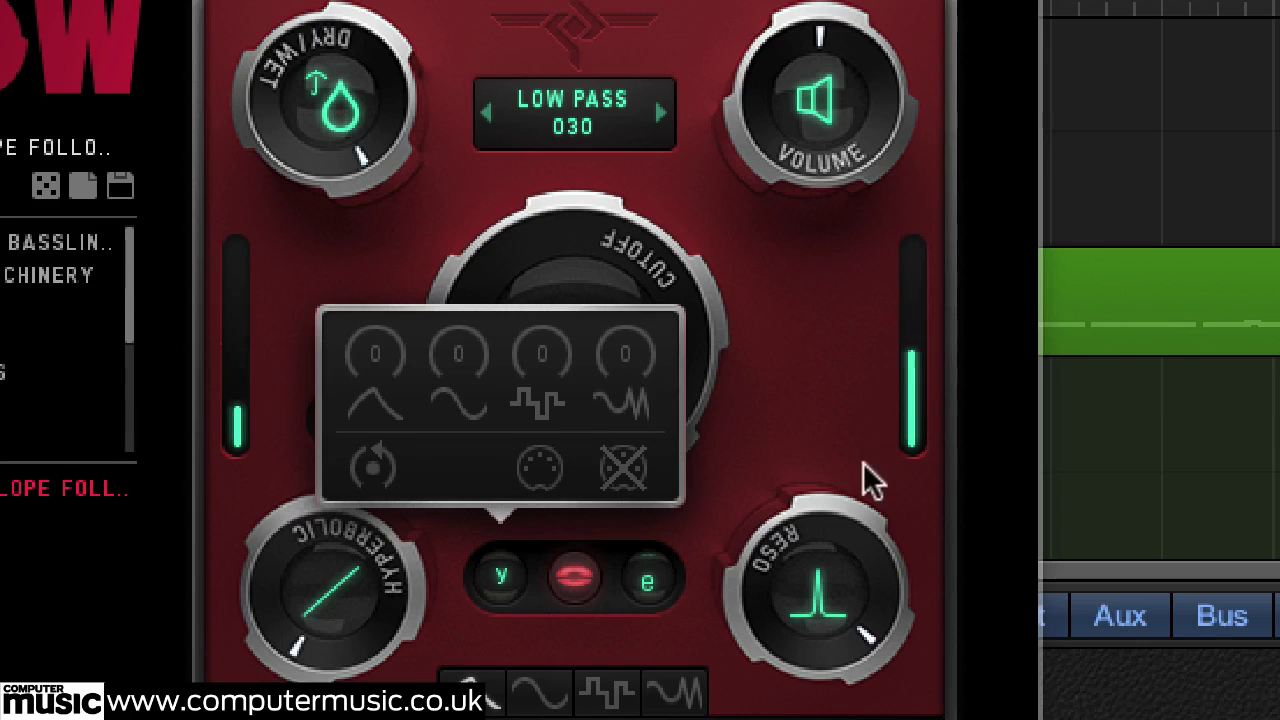
left_click(820, 451)
left_click(645, 588)
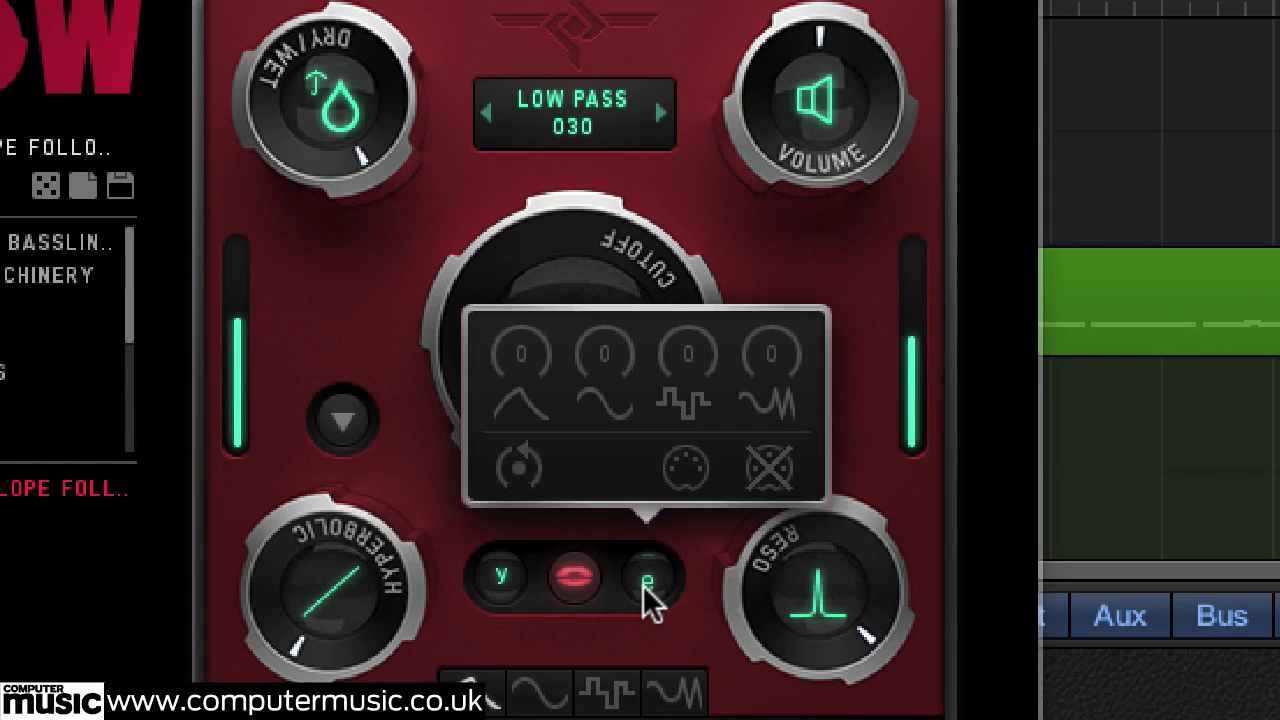
left_click(770, 229)
left_click(300, 88)
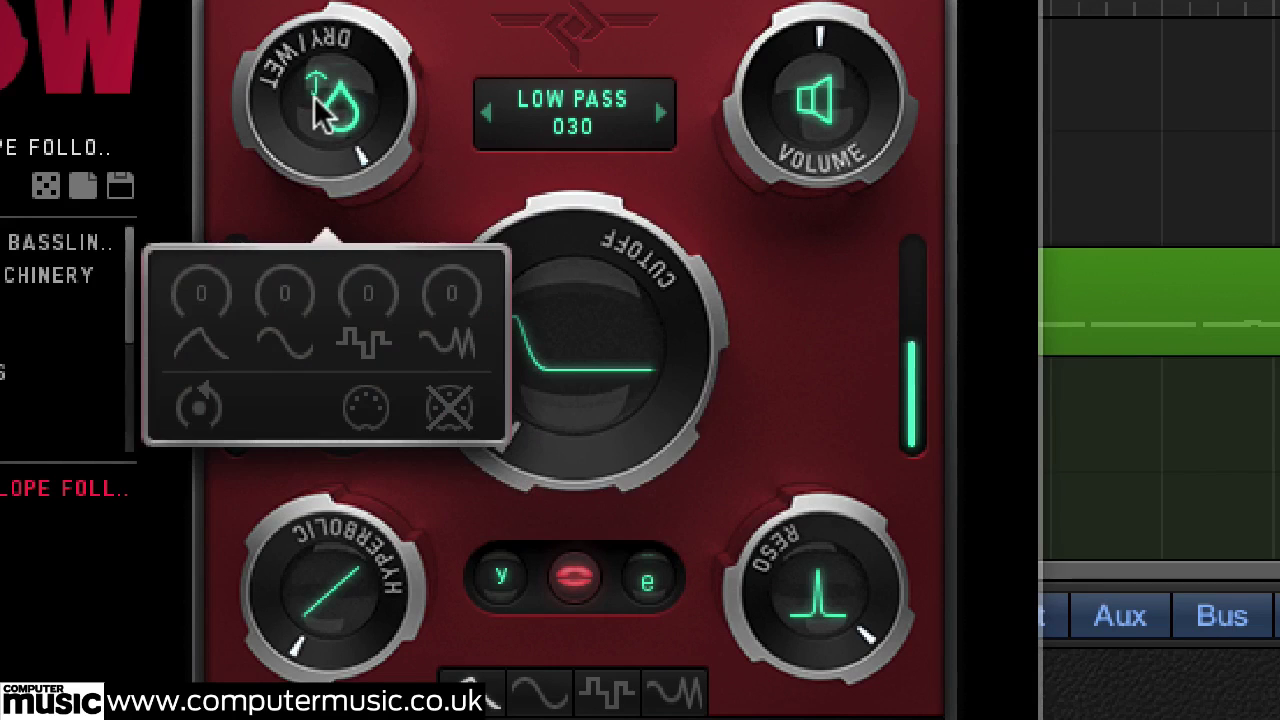
left_click(819, 258)
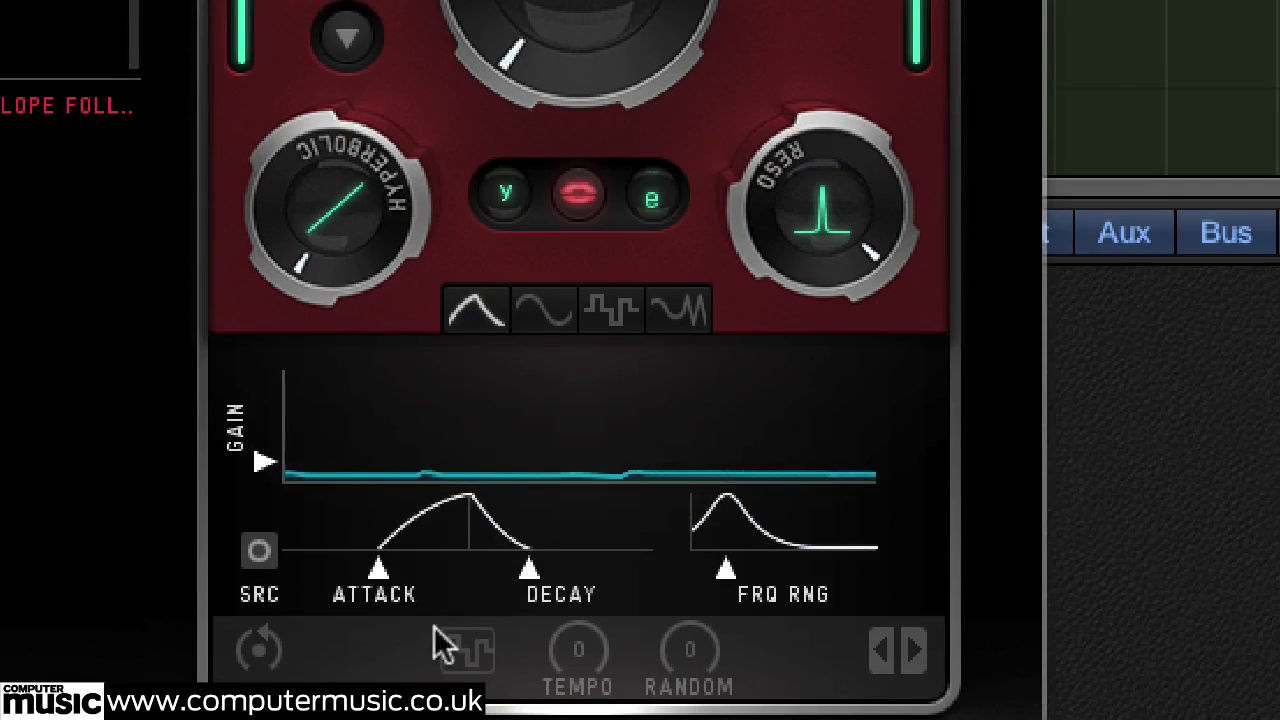
left_click(288, 192)
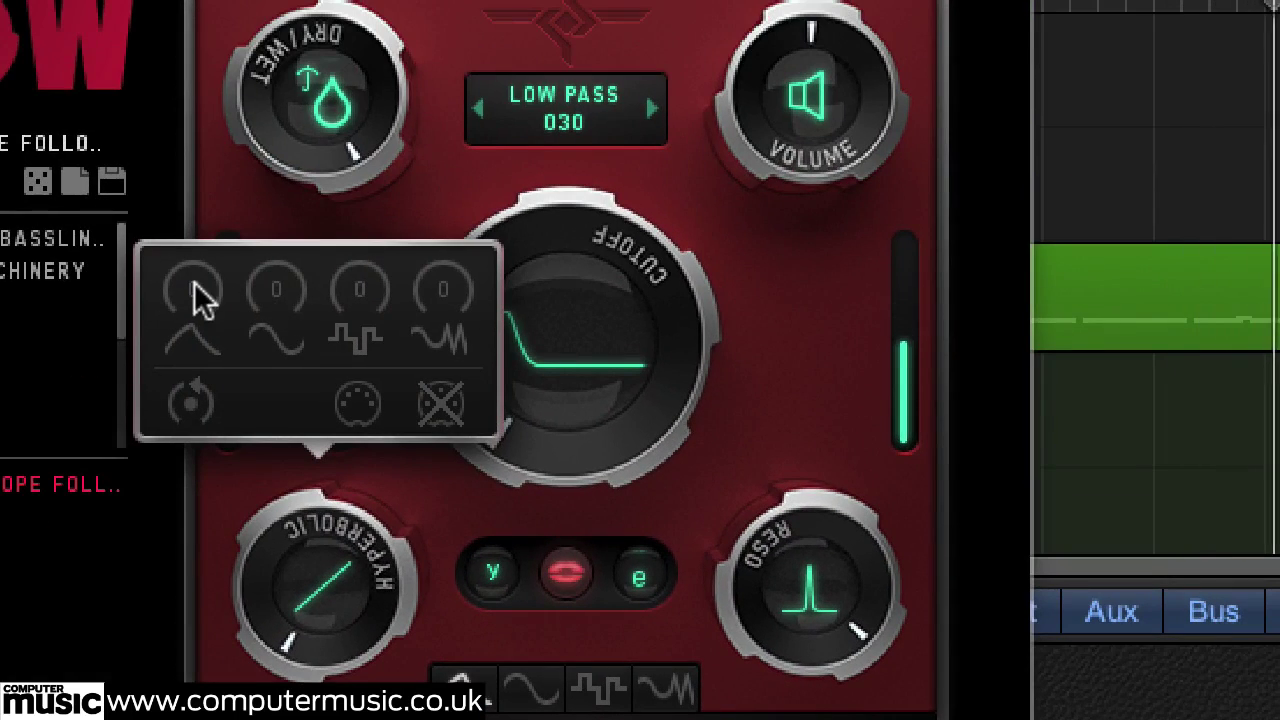
mouse_move(195, 298)
left_mouse_down()
mouse_move(194, 149)
mouse_move(195, 290)
left_mouse_up()
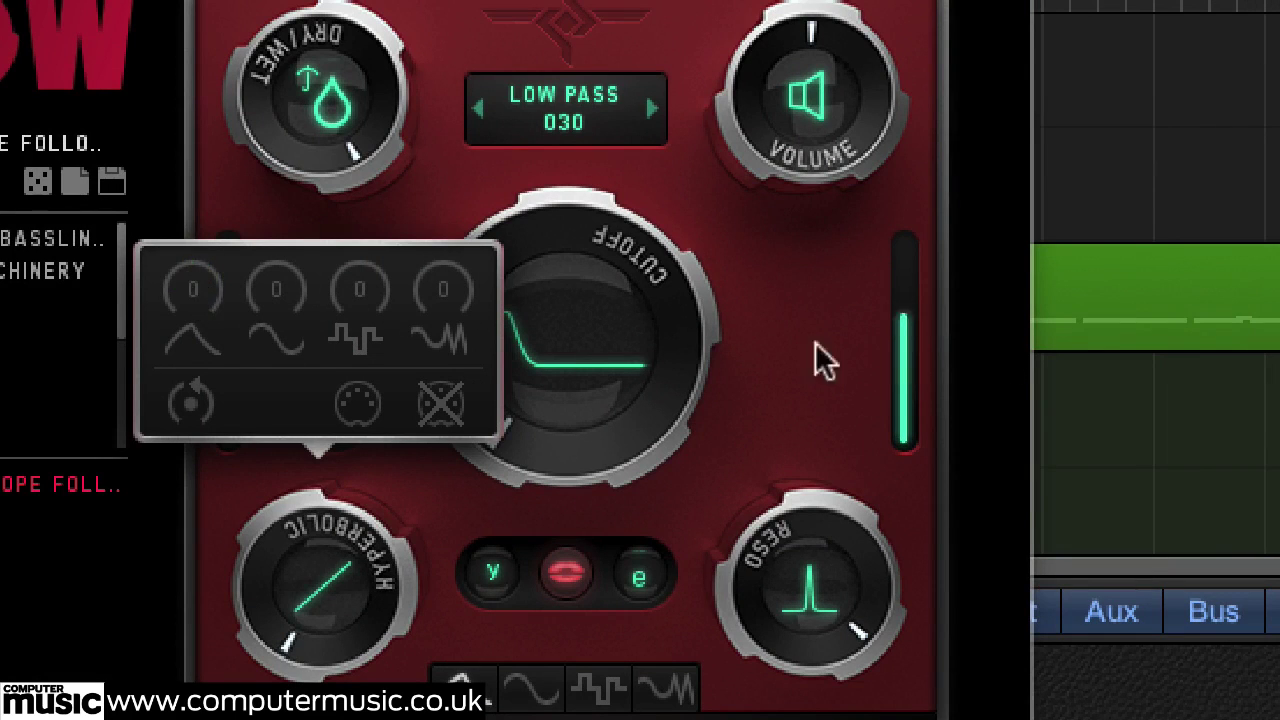
left_click(597, 358)
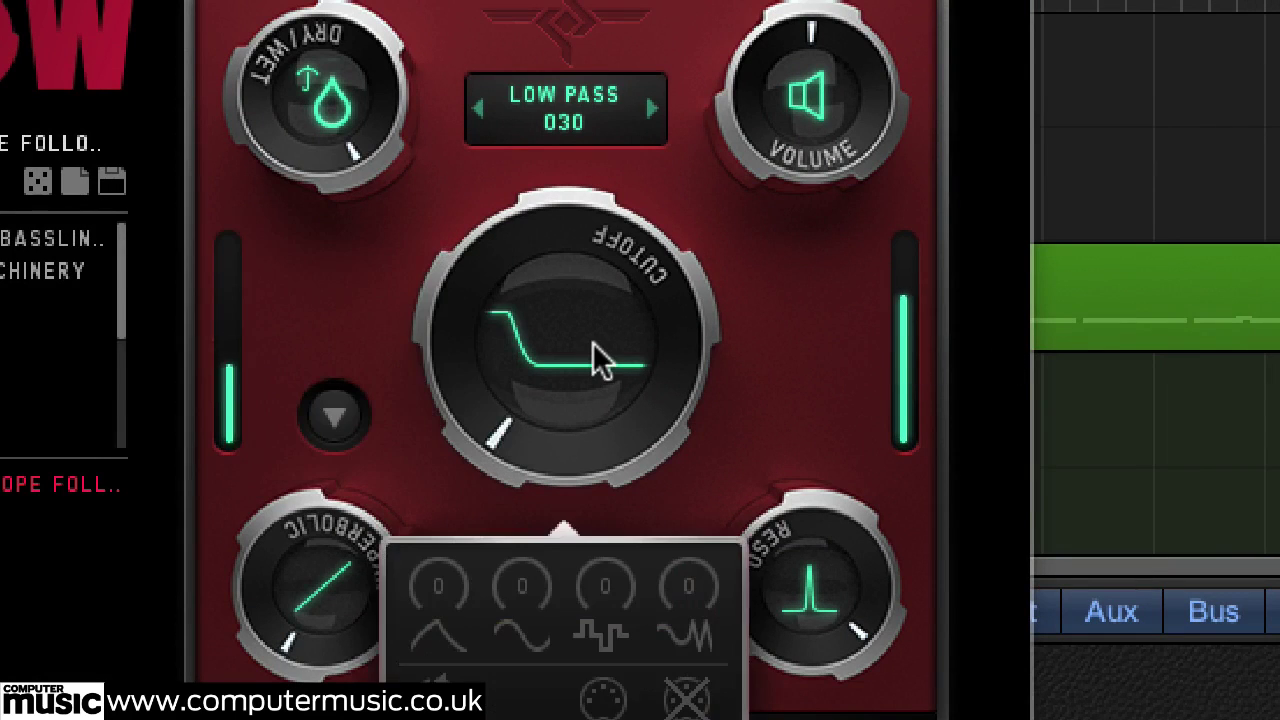
left_click(718, 418)
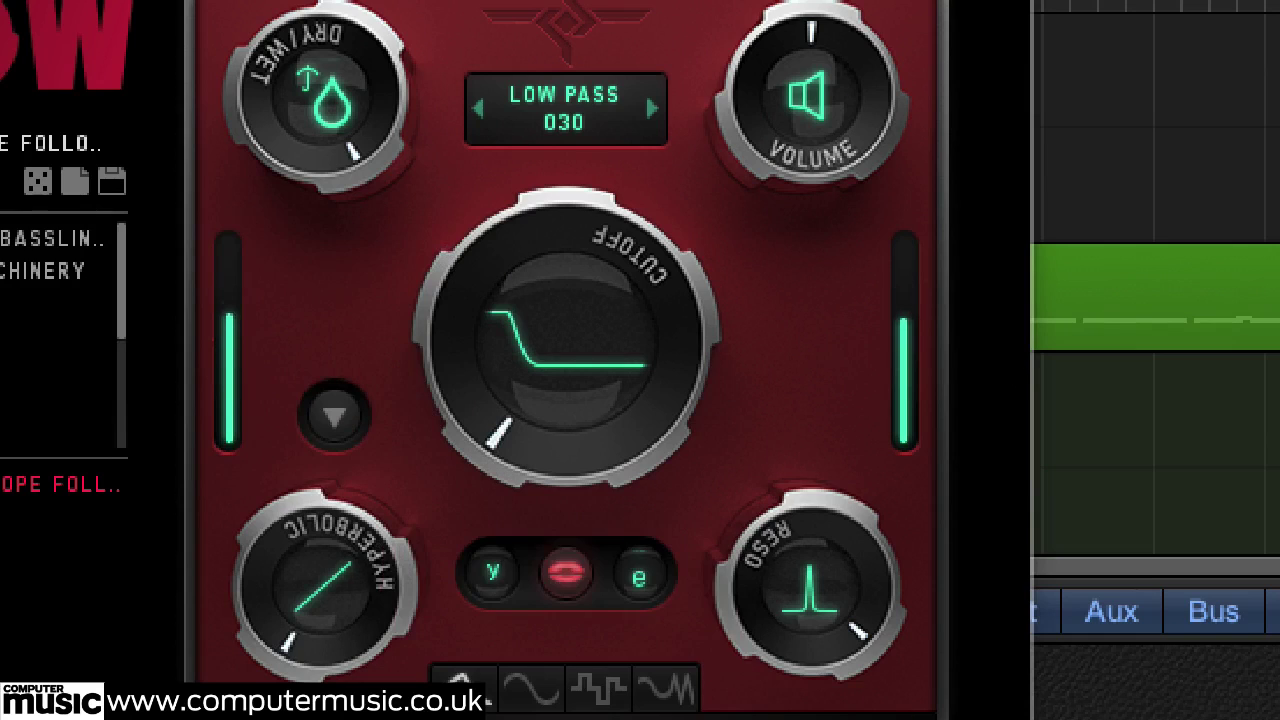
Step: Modulate the first vowel, y, by +40 from the wave modulator and open the modulation assignments of the second vowel, e
left_click(497, 577)
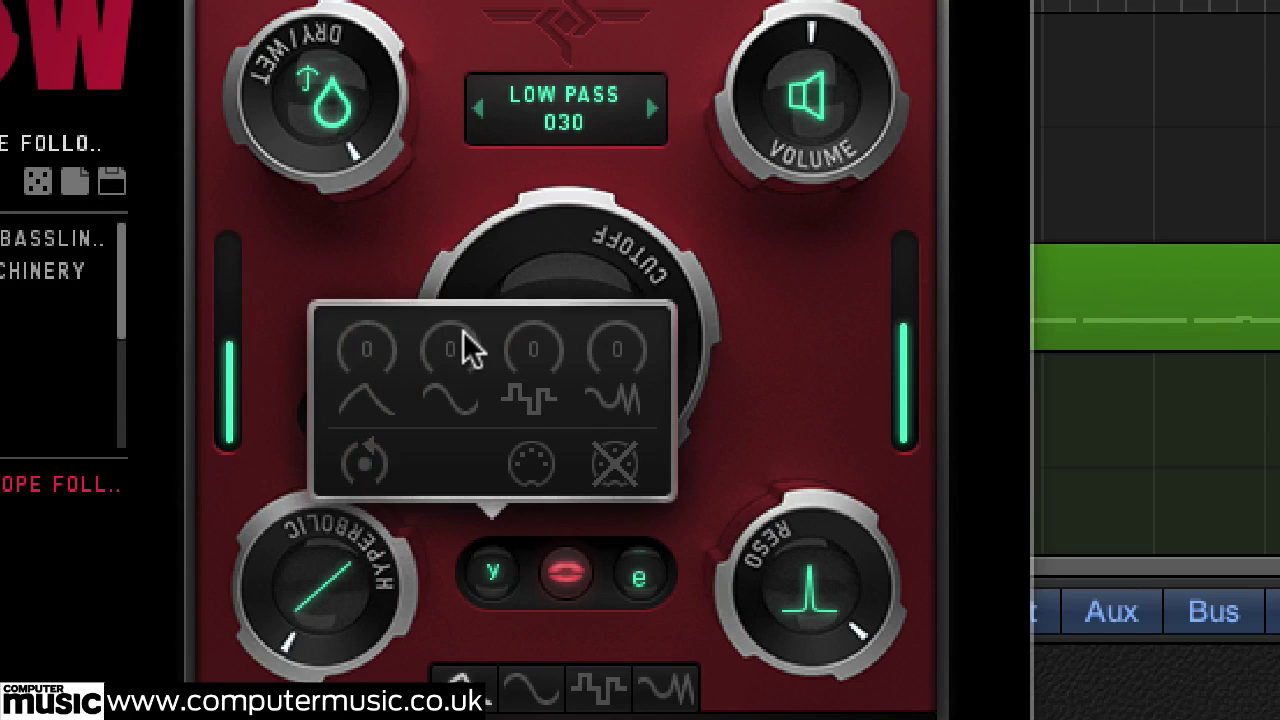
left_click_drag(463, 342, 457, 243)
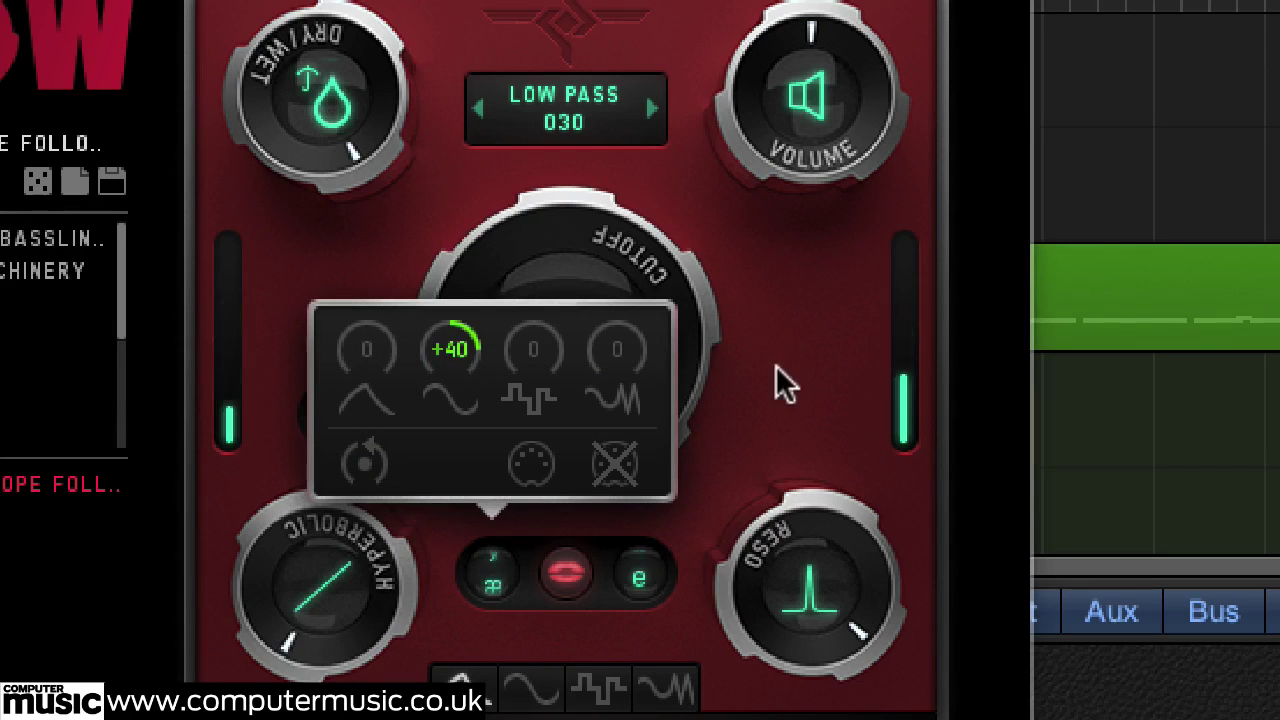
mouse_move(645, 585)
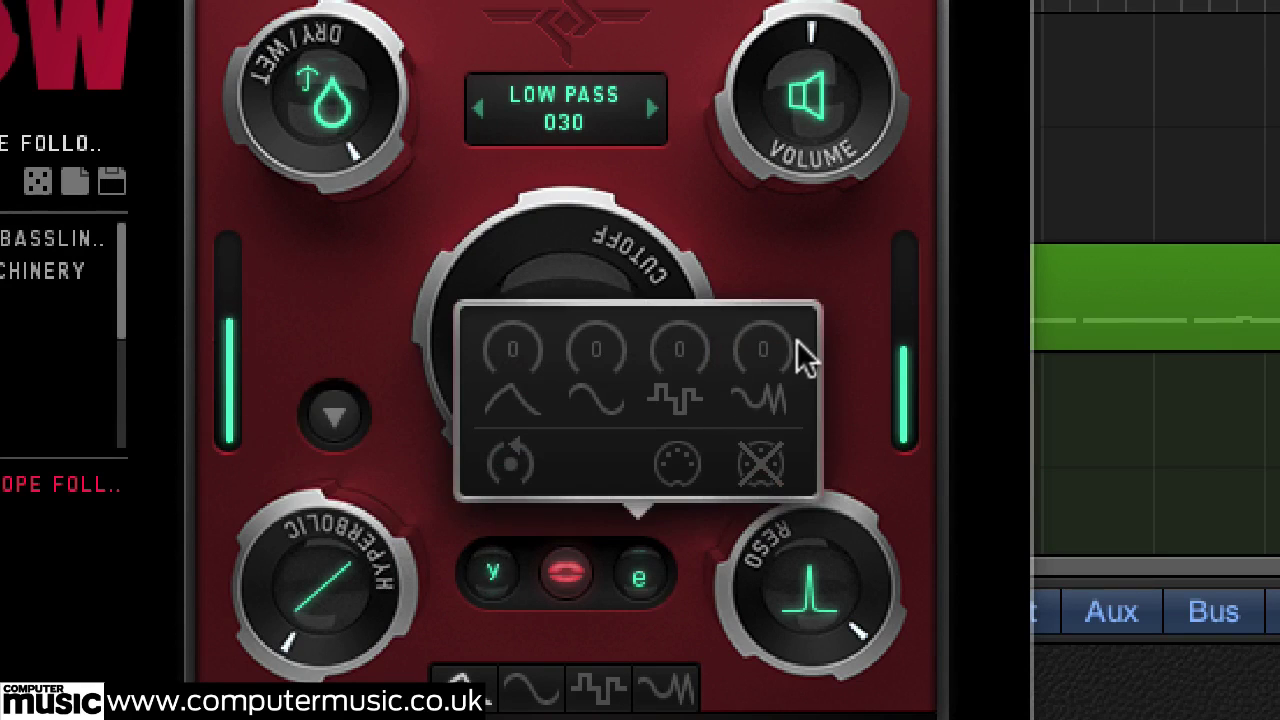